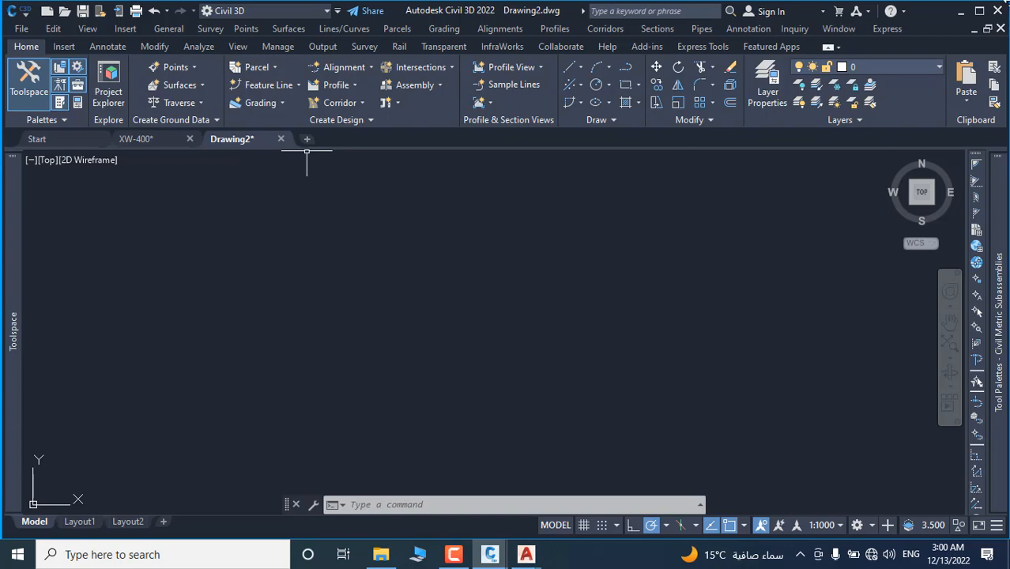
- Maximize the window and look through the ribbon's command sets from Insert to Transparent, returning to the Home set
left_click(979, 11)
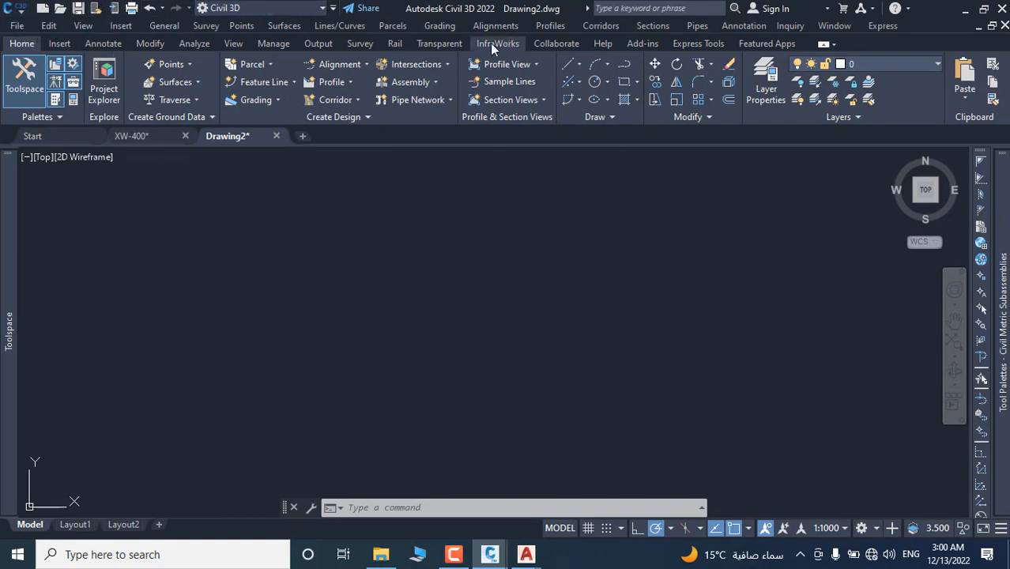
left_click(60, 44)
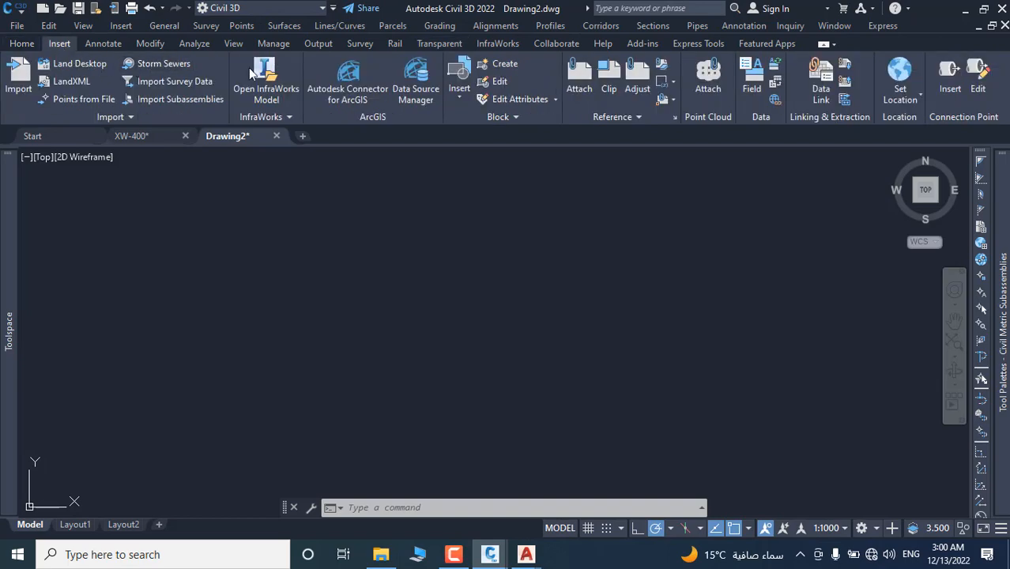
left_click(98, 44)
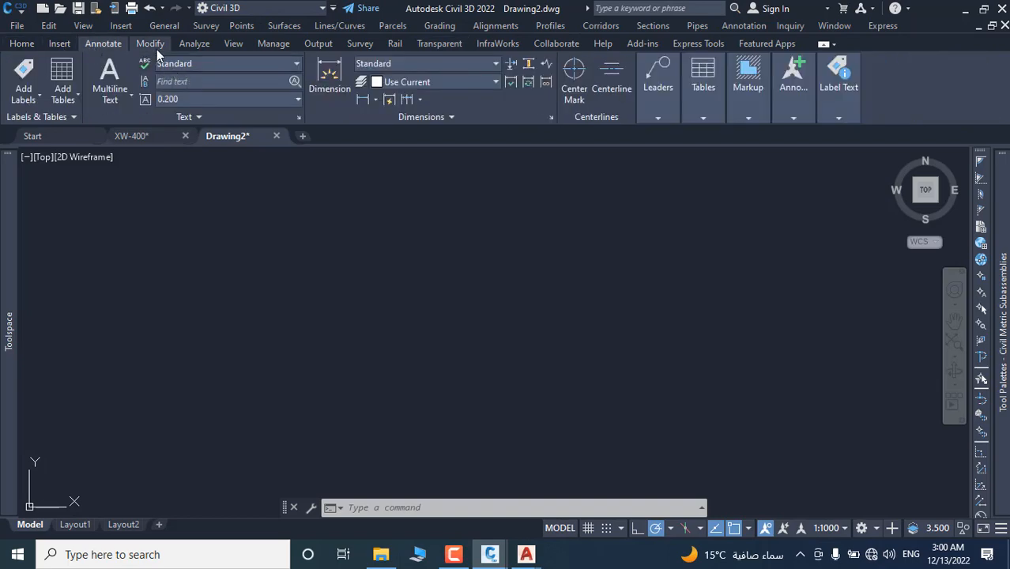
left_click(151, 44)
left_click(194, 44)
left_click(235, 45)
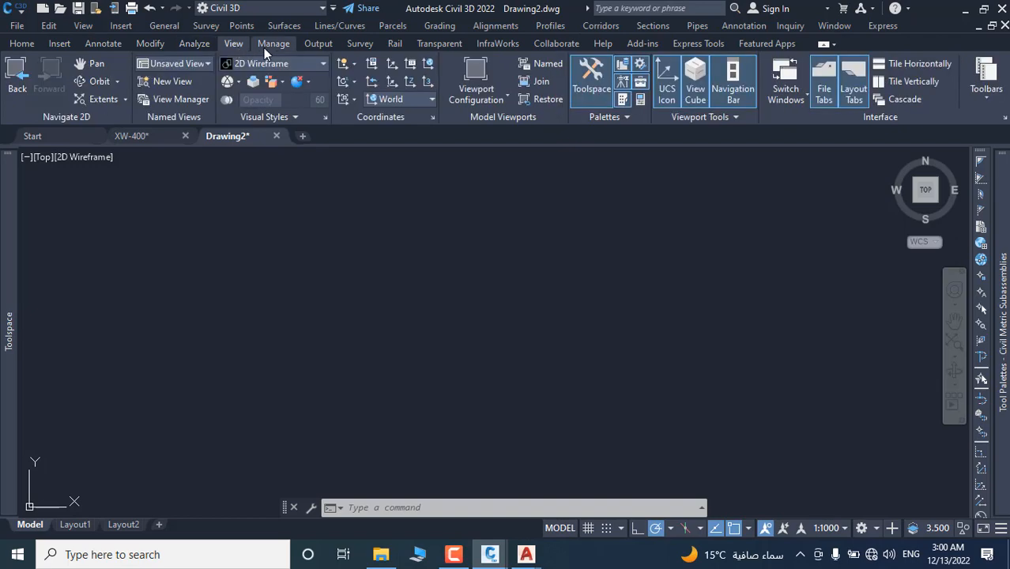
left_click(265, 45)
left_click(313, 45)
left_click(361, 45)
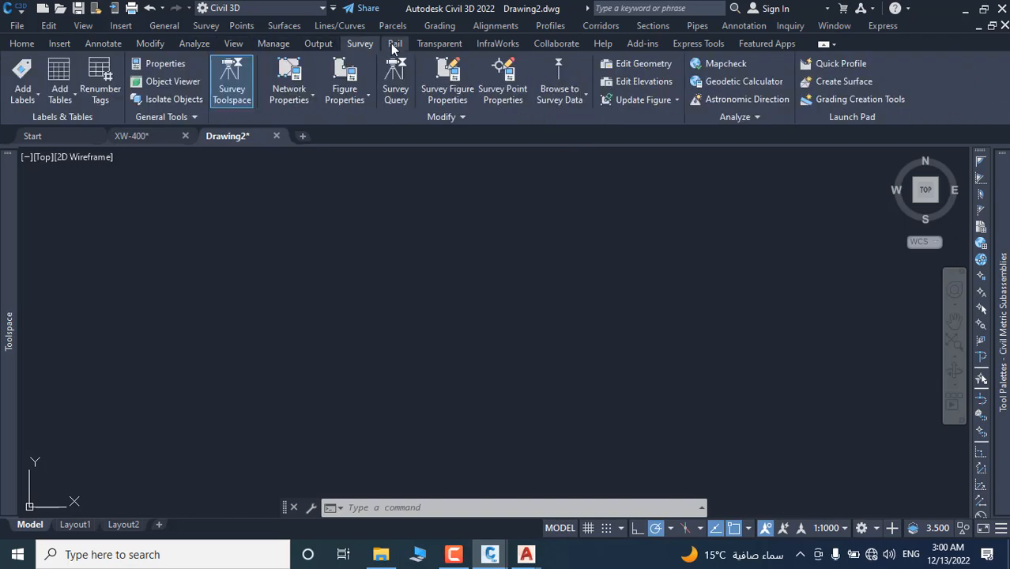
left_click(393, 46)
left_click(440, 45)
left_click(32, 47)
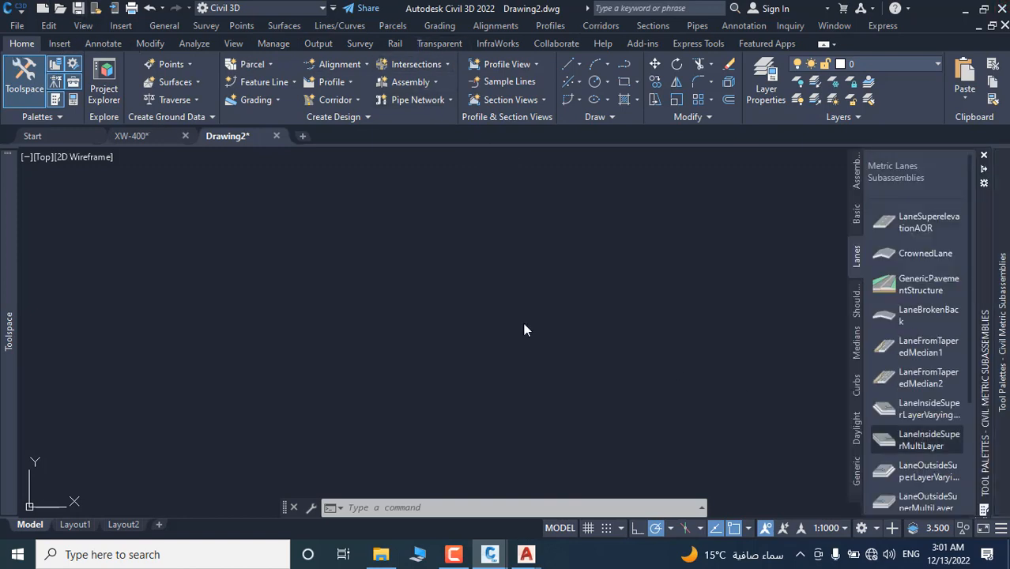
mouse_move(2, 234)
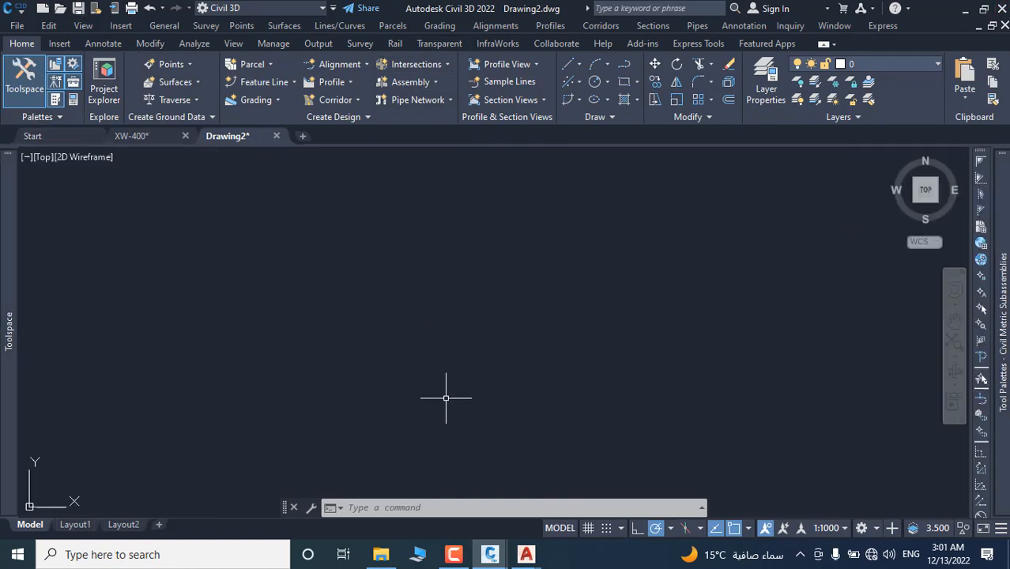
- View the Layout1 and Layout2 sheets and add four new layouts to the drawing
left_click(74, 525)
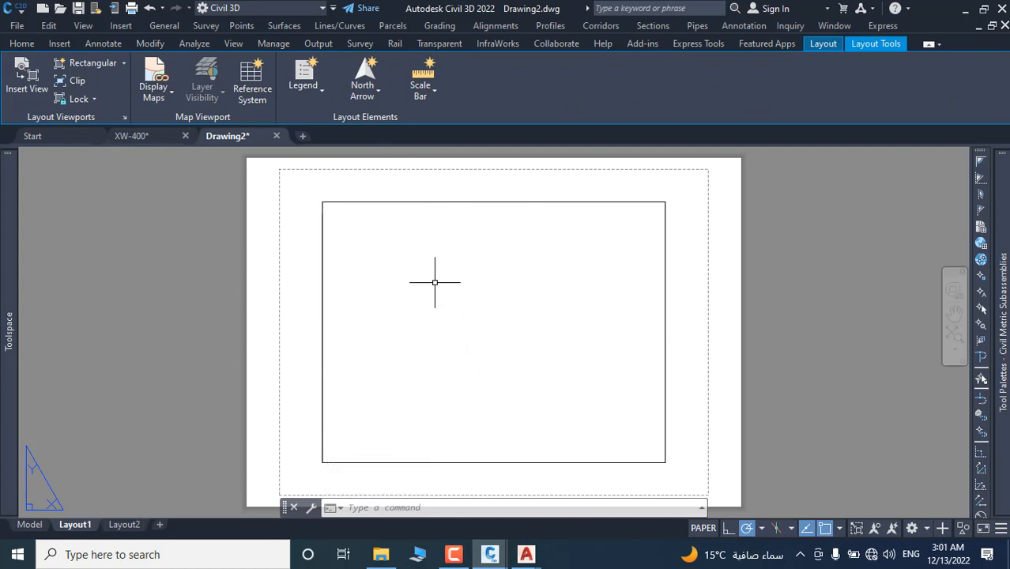
left_click(119, 525)
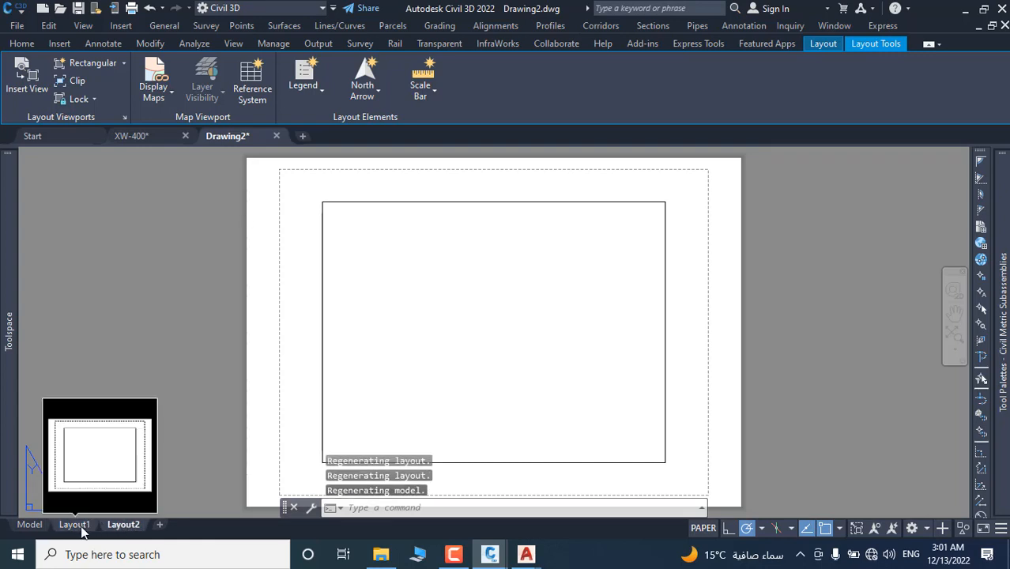
left_click(160, 527)
left_click(208, 525)
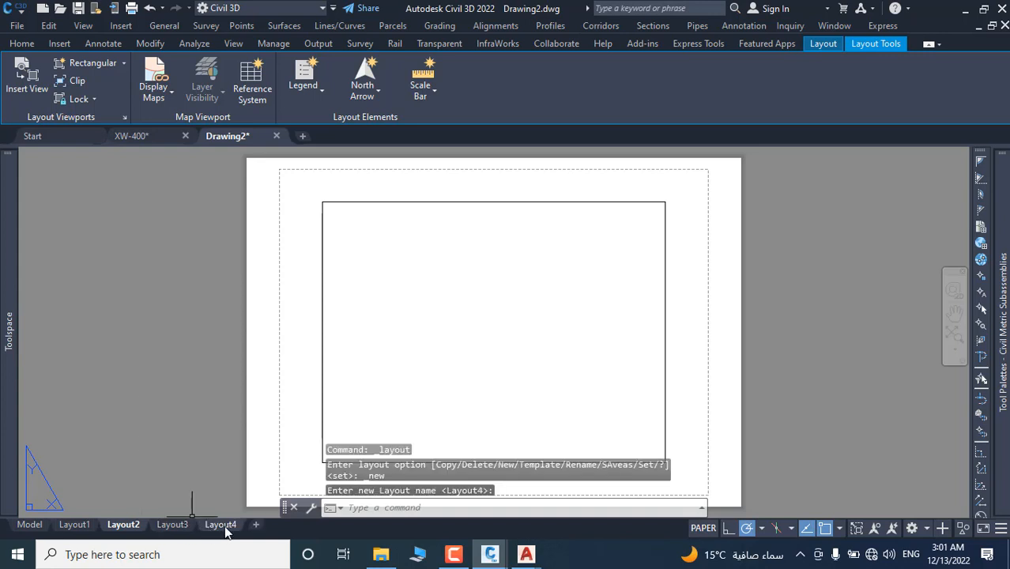
left_click(256, 525)
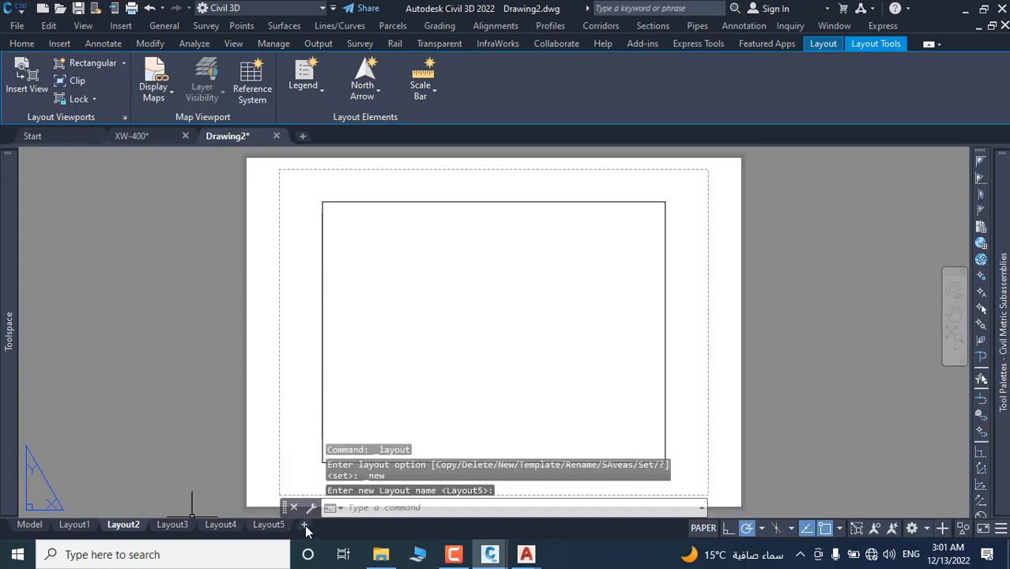
left_click(307, 527)
- Delete Layout6 and Layout5 from the drawing
right_click(306, 528)
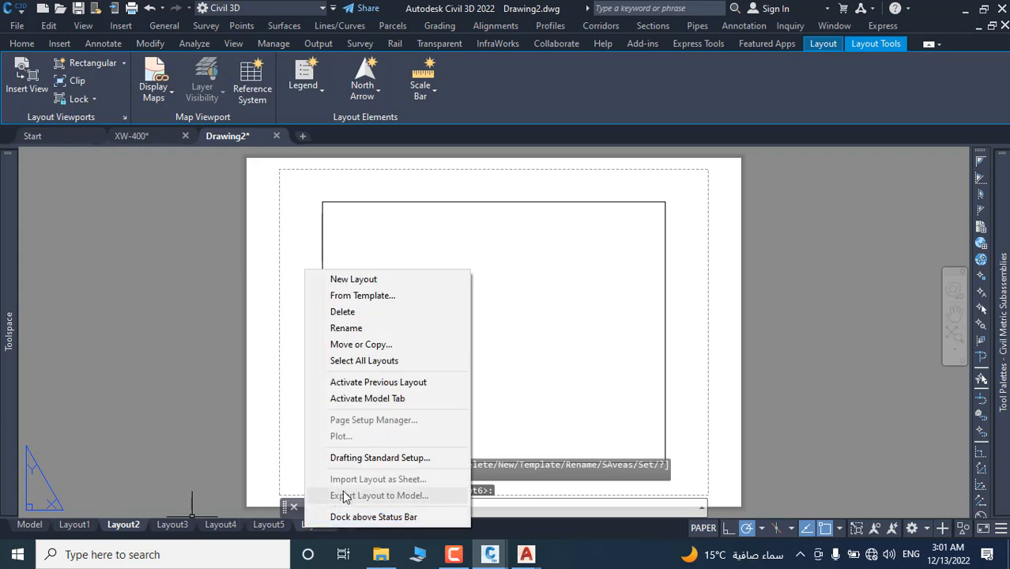
left_click(345, 313)
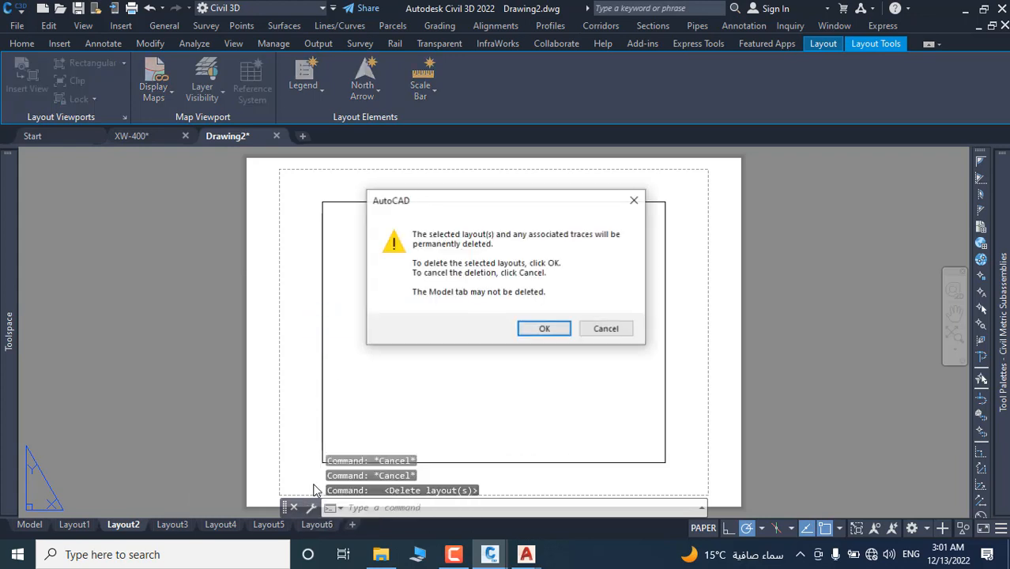
left_click(544, 328)
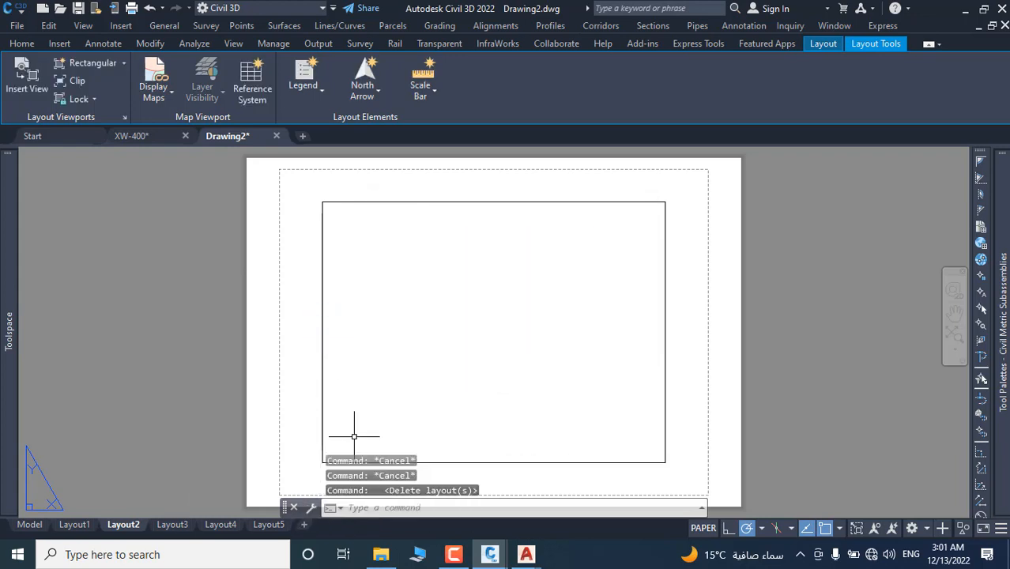
right_click(269, 525)
left_click(316, 306)
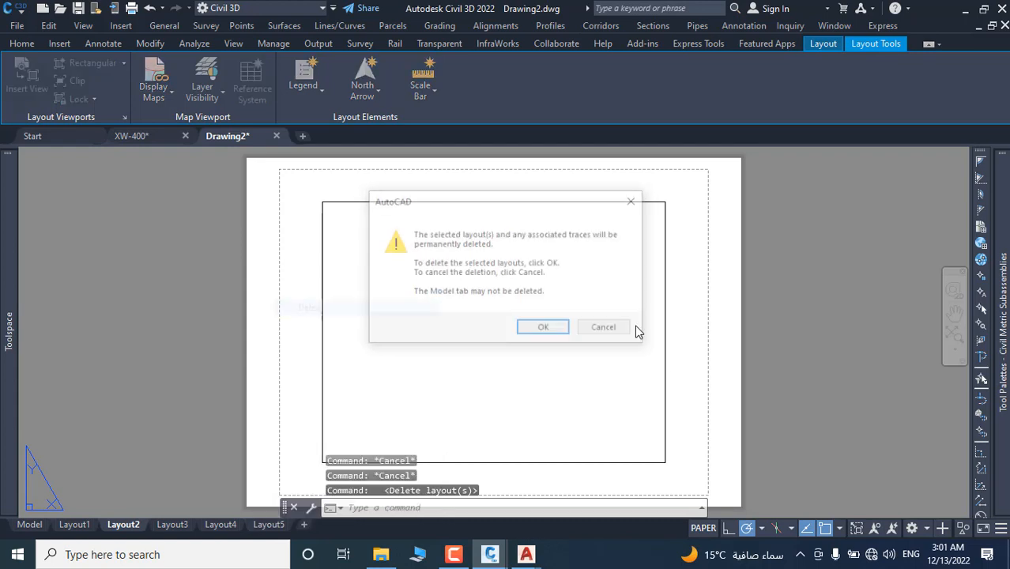
left_click(534, 330)
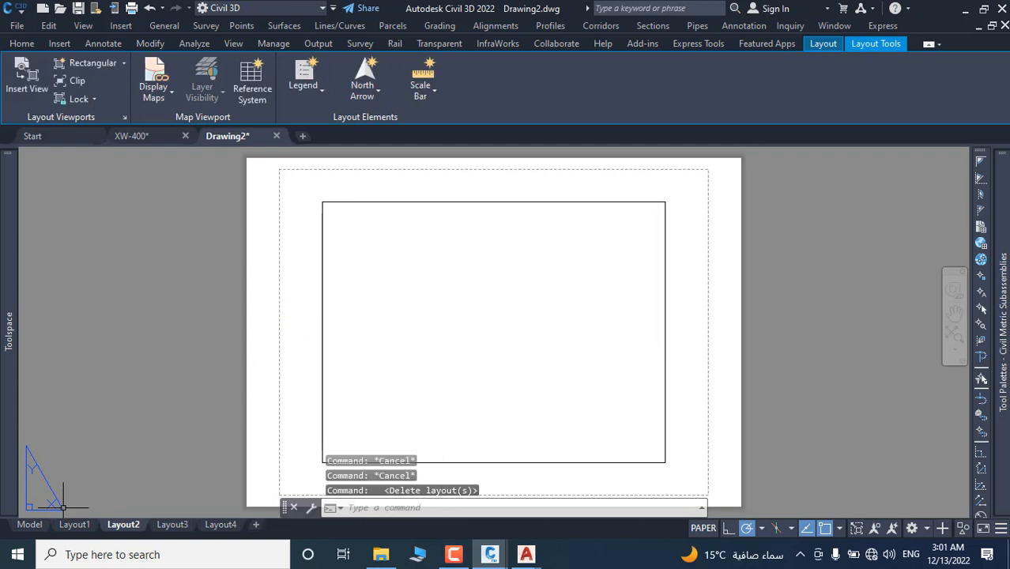
- Return to model space and review the length, angle and insertion scale settings of the drawing units
left_click(29, 524)
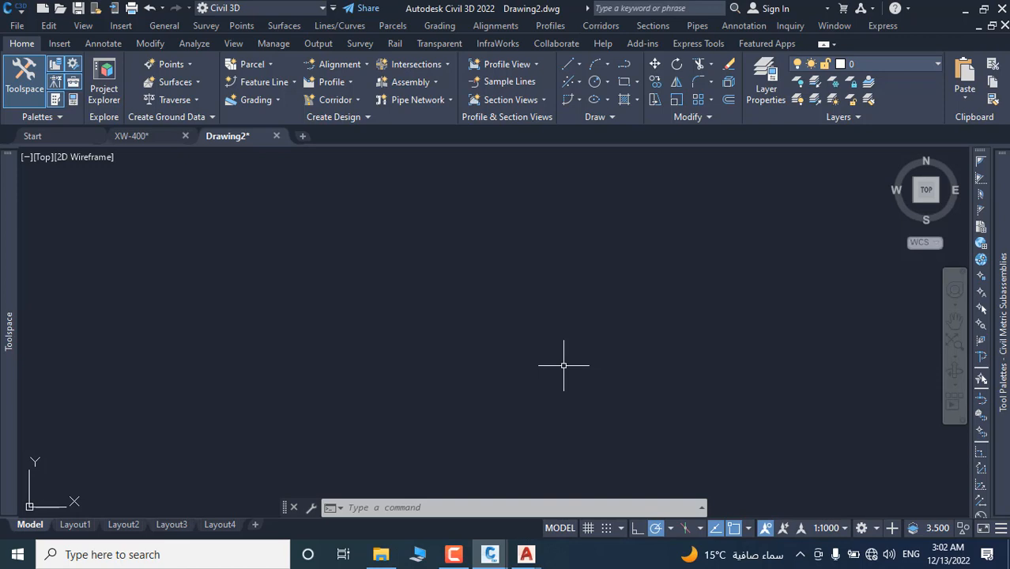
type("u")
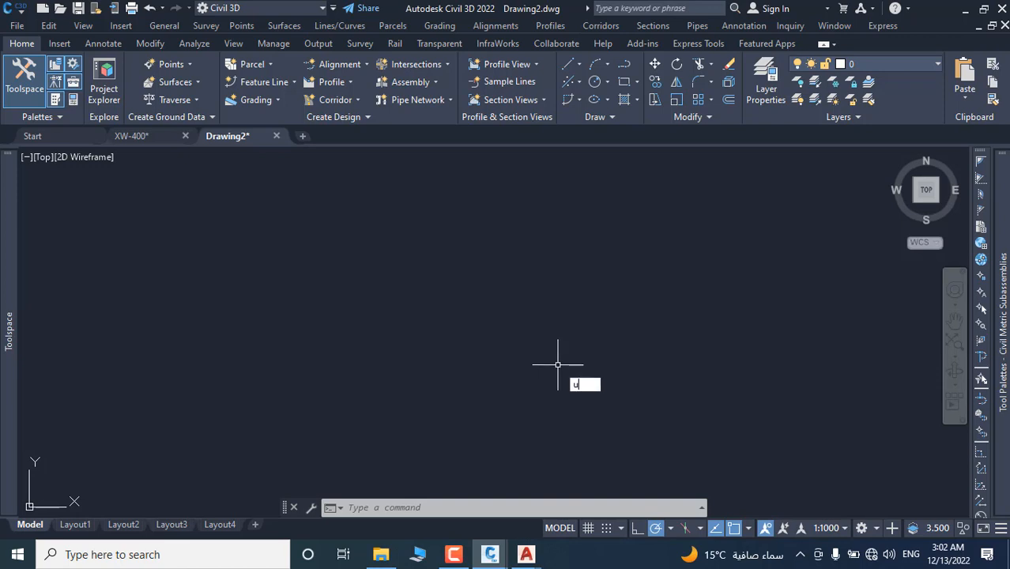
type("n")
key("Return")
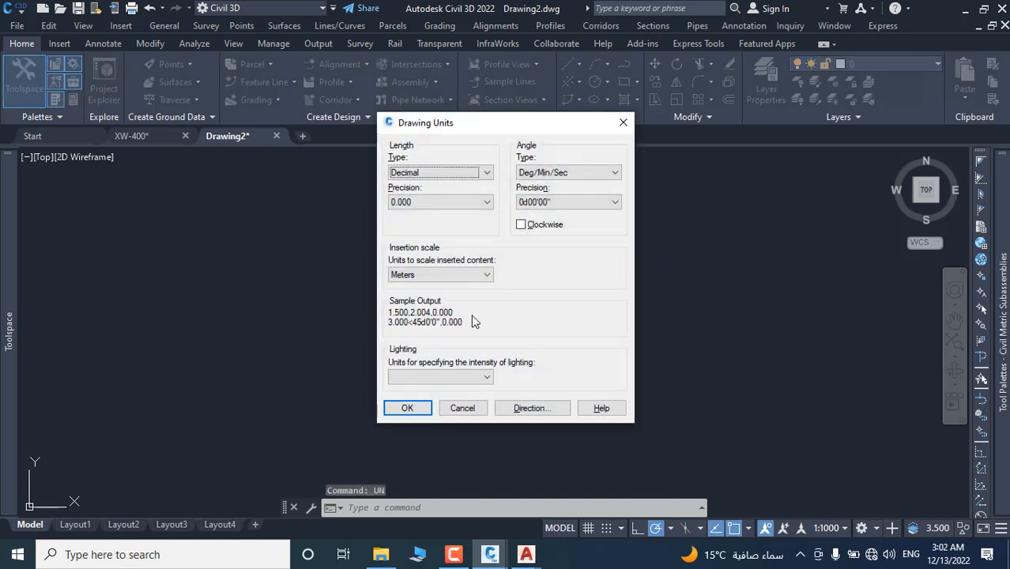
left_click(406, 408)
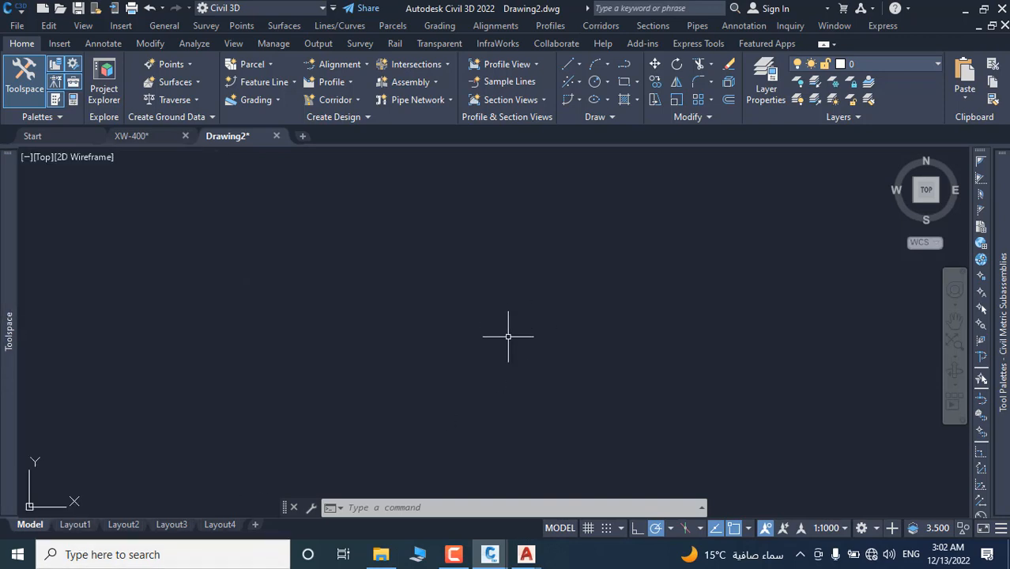
- Select the viewport on Layout1 and display its properties
left_click(77, 524)
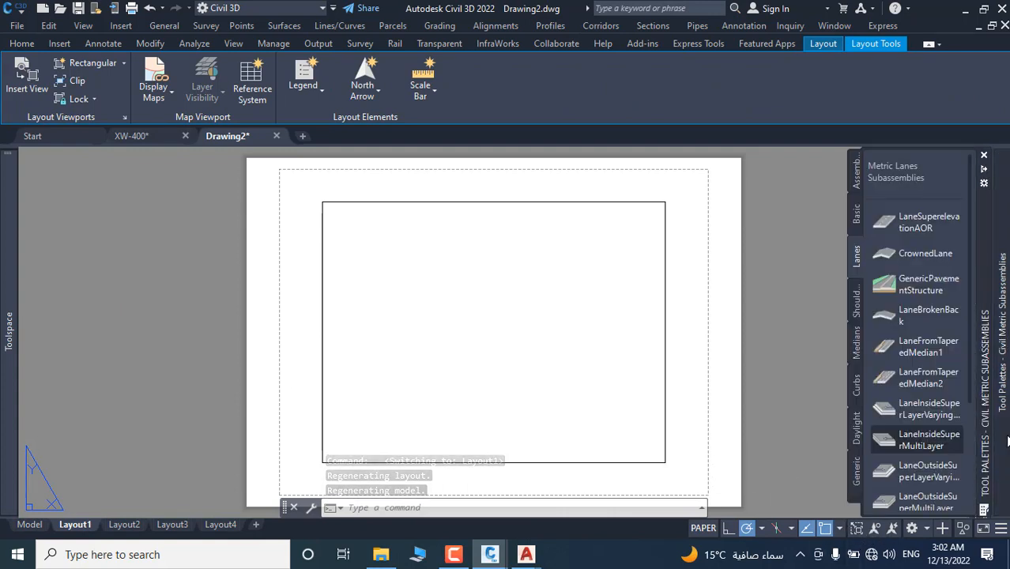
left_click(332, 261)
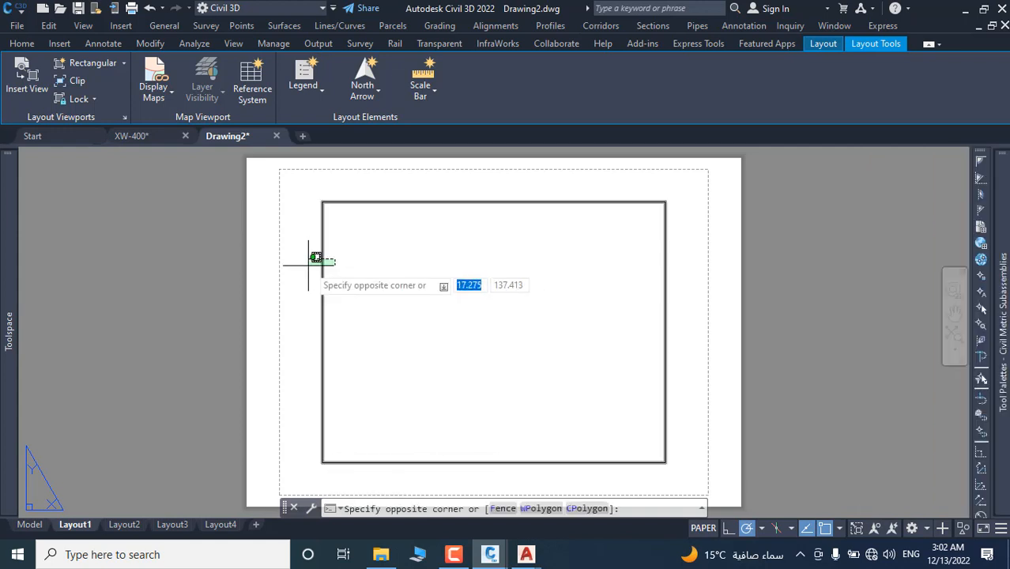
left_click(313, 263)
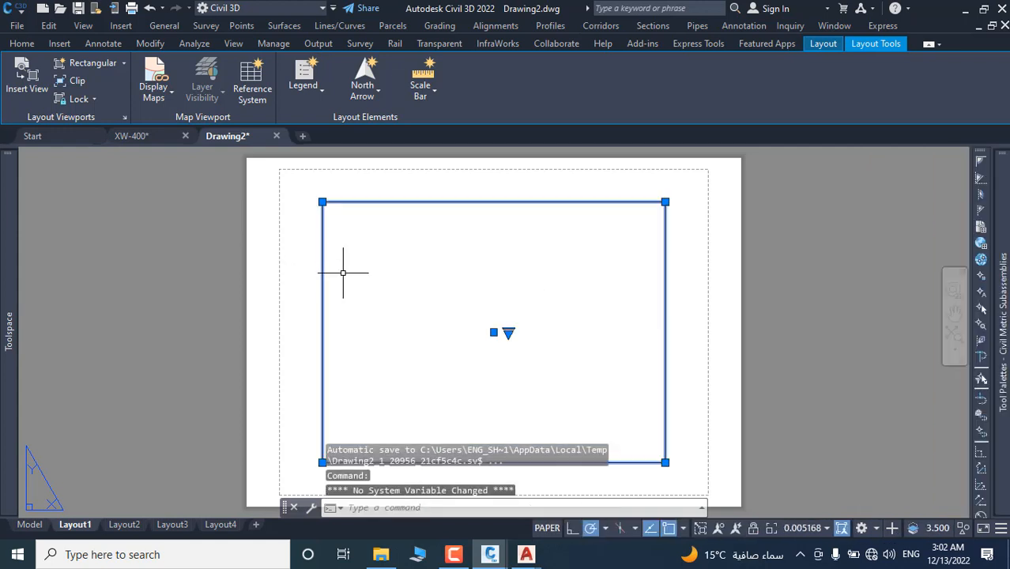
type("Pr")
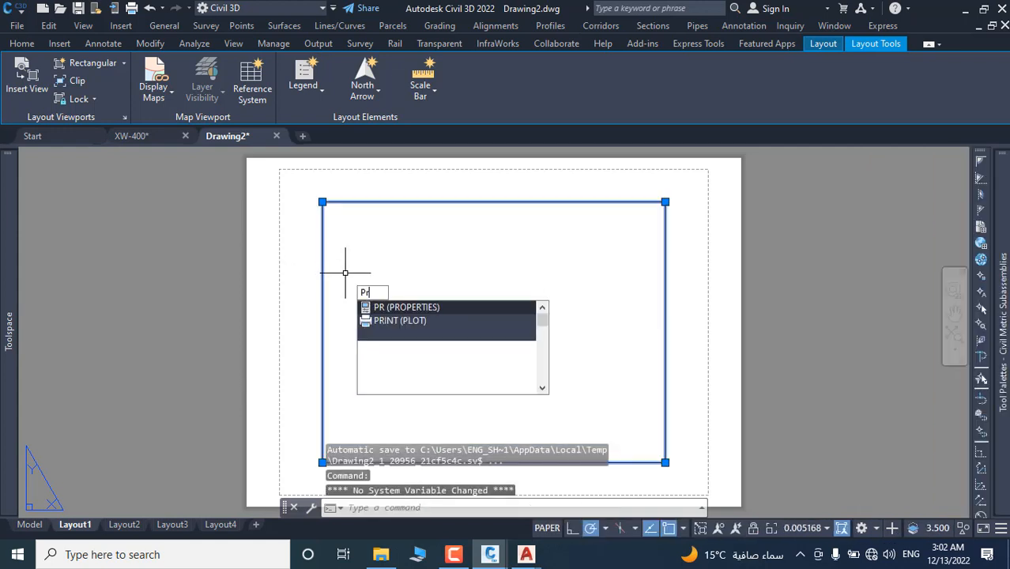
key("Return")
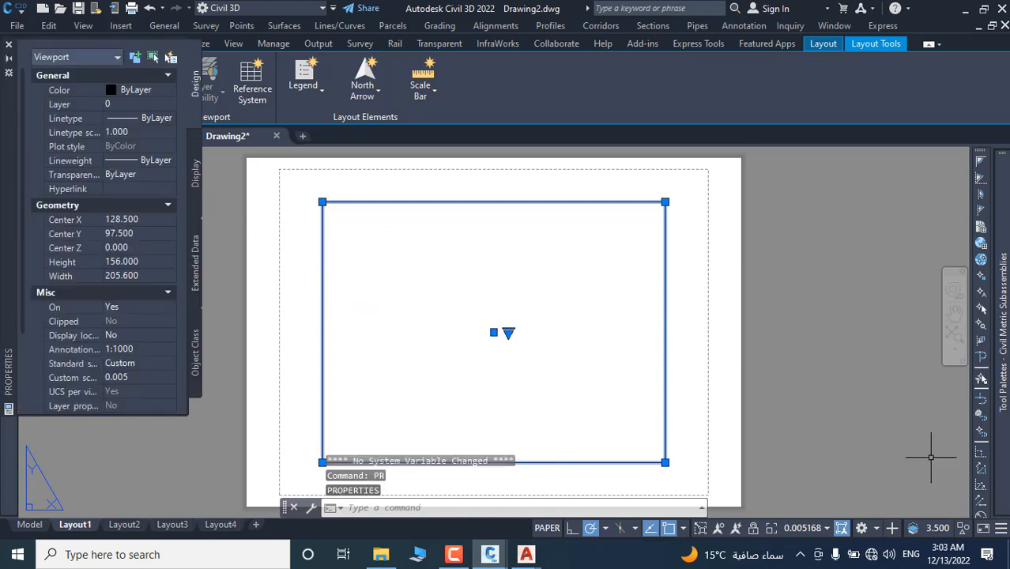
- Anchor the Properties palette on the right side and deselect the Layout1 viewport
left_click(8, 76)
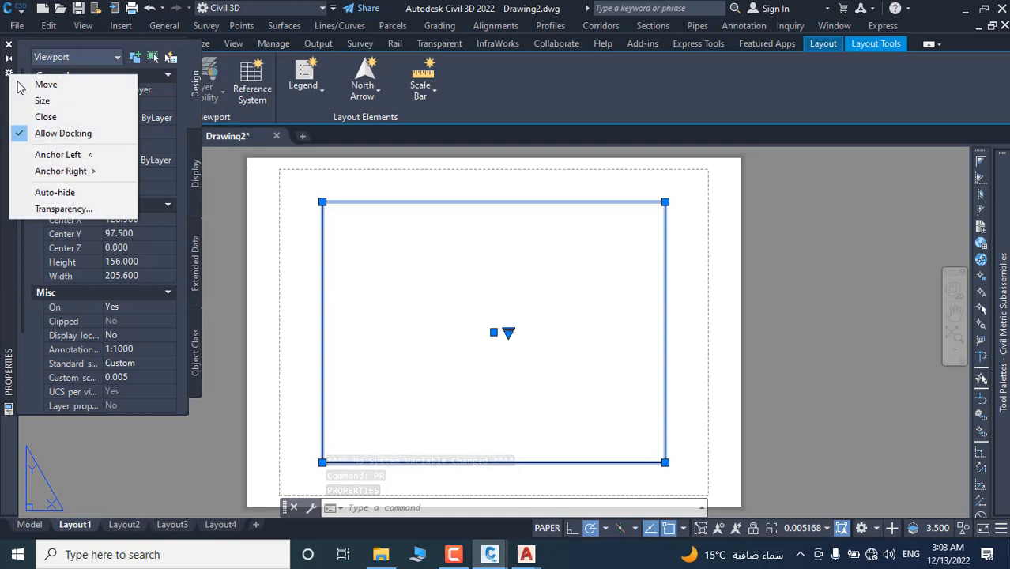
left_click(101, 171)
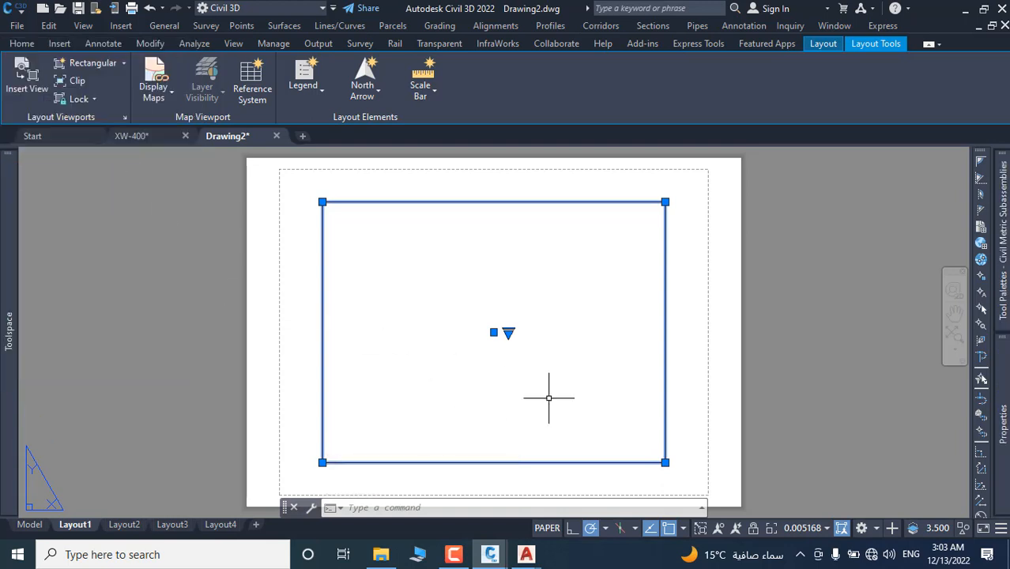
mouse_move(1003, 427)
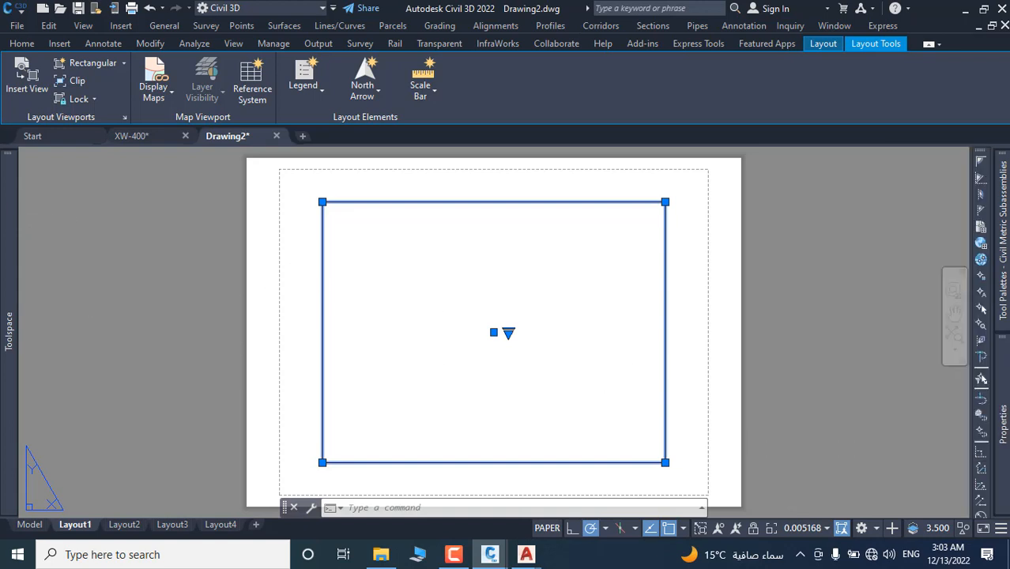
key("Escape")
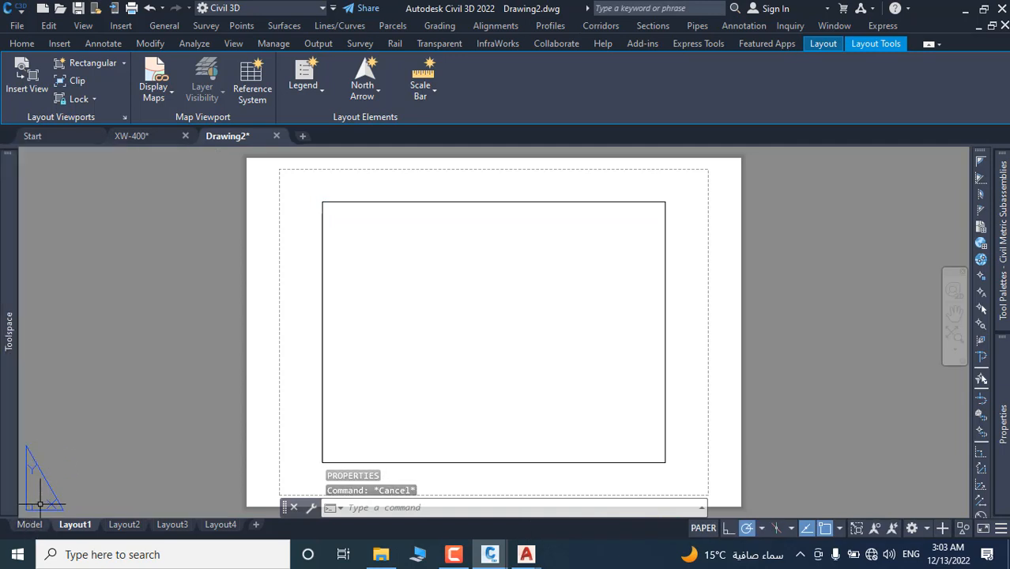
- Return to model space and remove Model Space, Grid, Snap Mode and Ortho Mode from the status bar
left_click(30, 525)
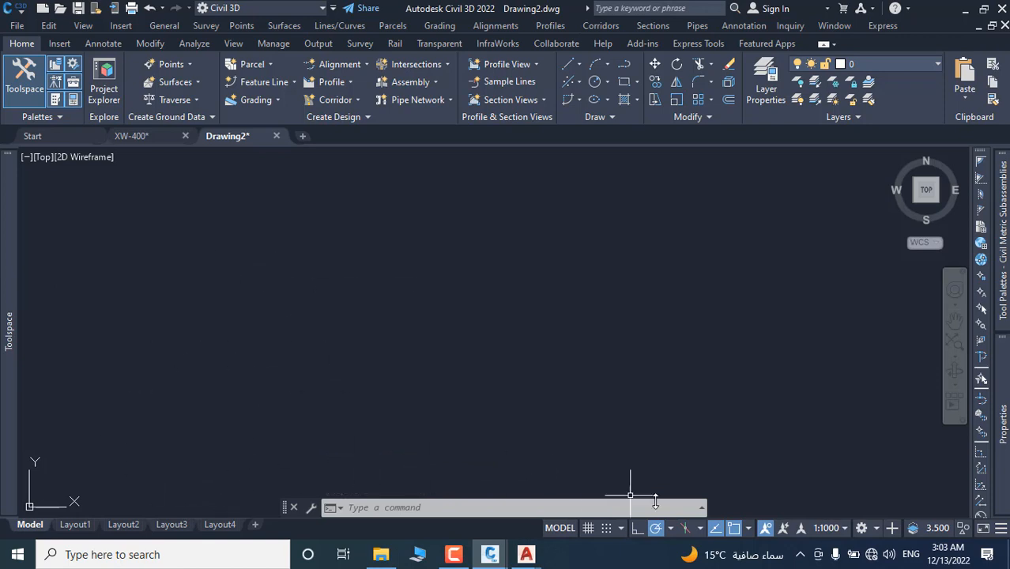
left_click(1001, 529)
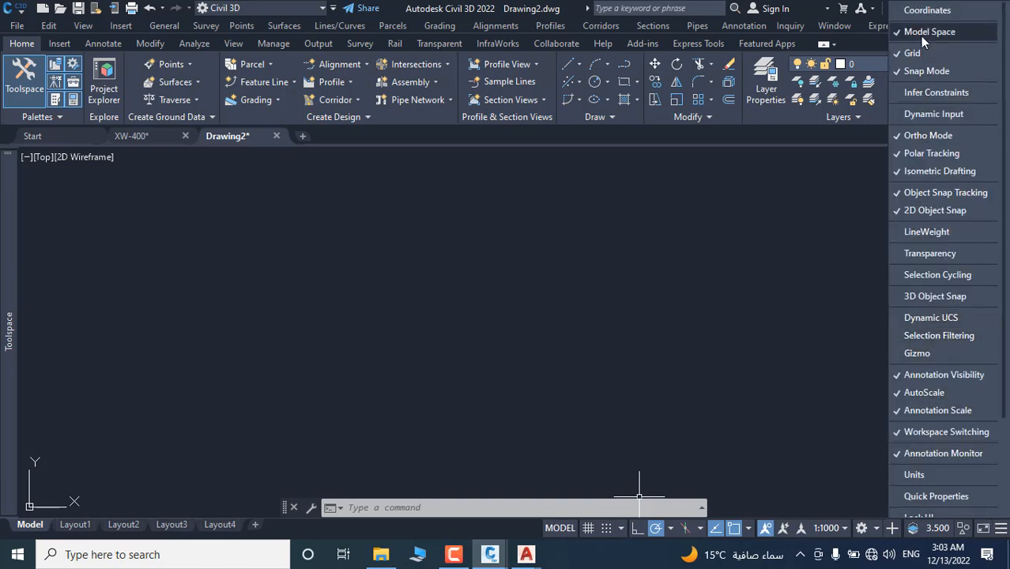
left_click(899, 36)
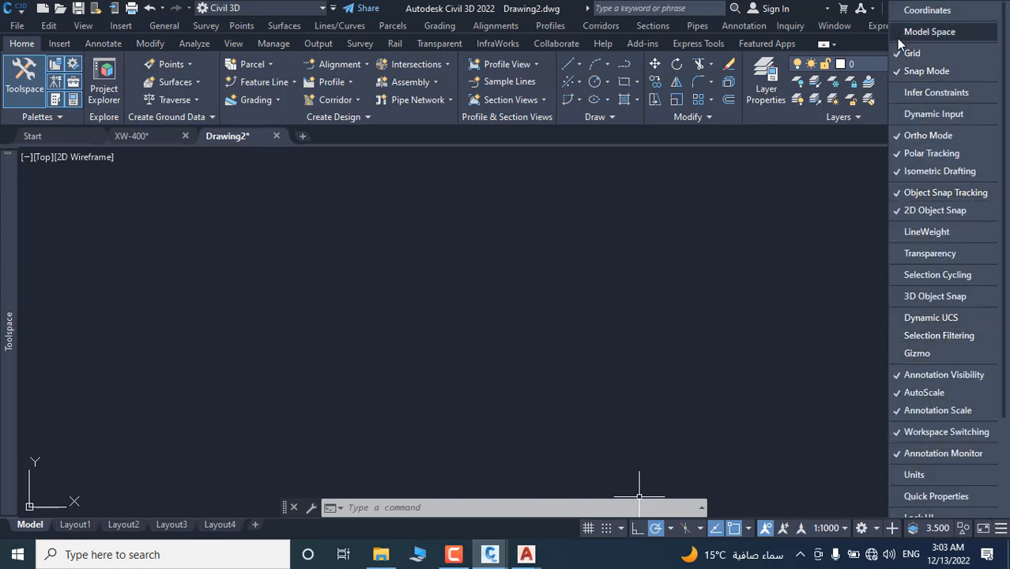
left_click(896, 53)
left_click(895, 72)
left_click(901, 136)
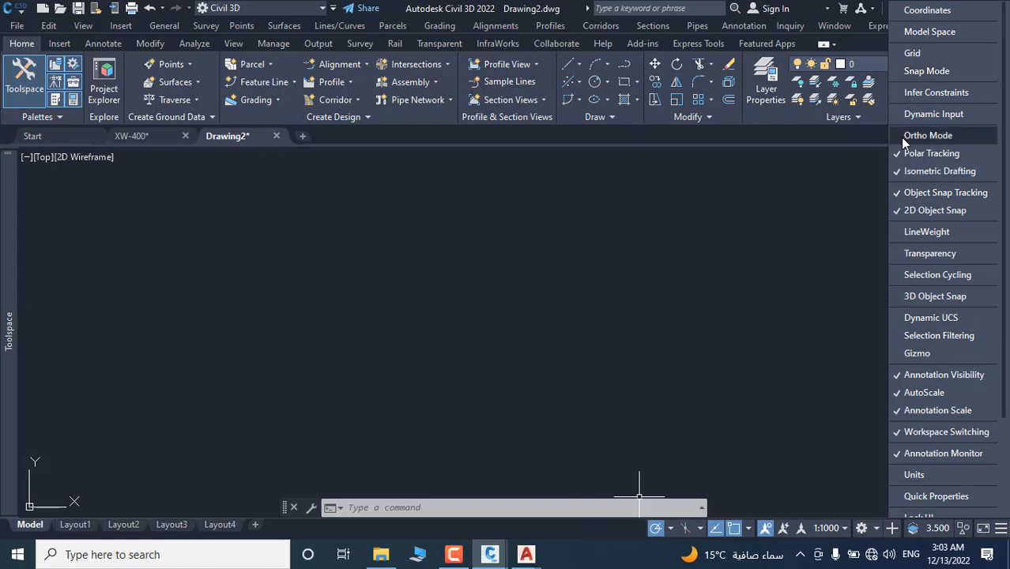
- Remove Polar Tracking, Isometric Drafting, Object Snap Tracking and 2D Object Snap from the status bar
left_click(900, 153)
left_click(900, 172)
left_click(900, 192)
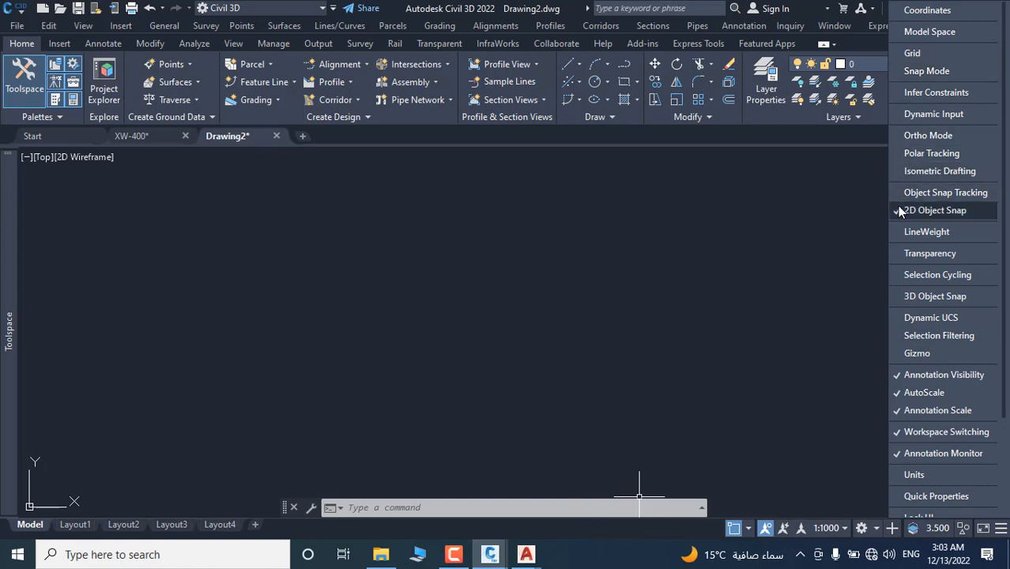
left_click(900, 210)
- Remove Annotation Visibility, AutoScale, Annotation Scale and Workspace Switching from the status bar
left_click(900, 376)
left_click(900, 393)
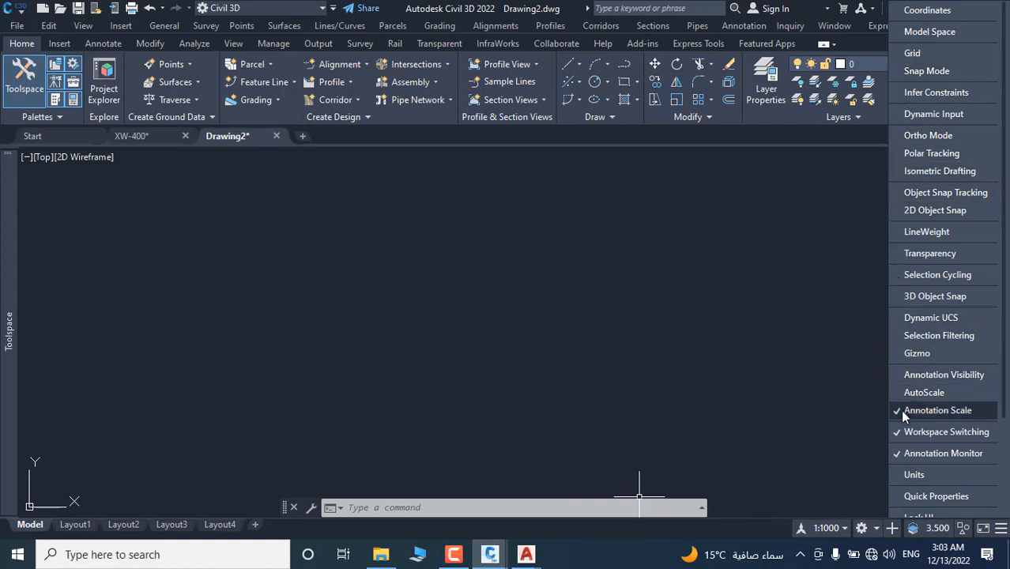
left_click(906, 415)
left_click(899, 432)
left_click(739, 278)
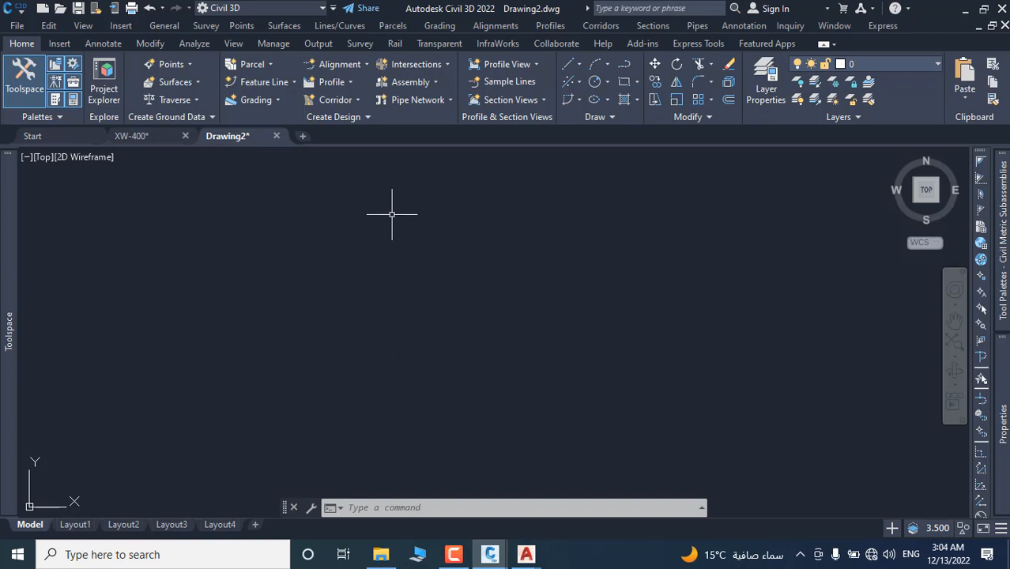
- Place a point in model space at about X -82043, Y 45004 with the POINT command
type("po")
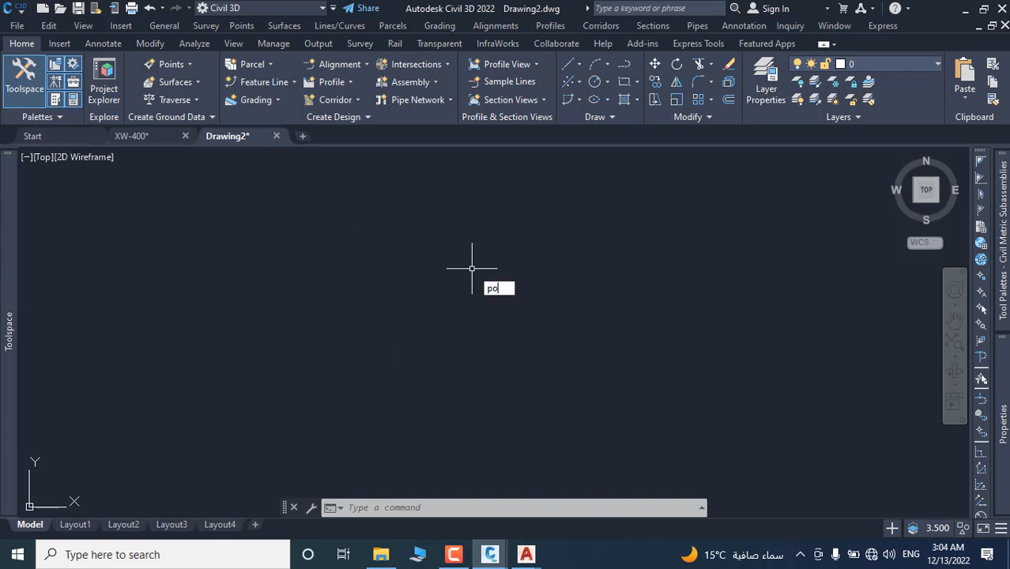
type("int")
key("Return")
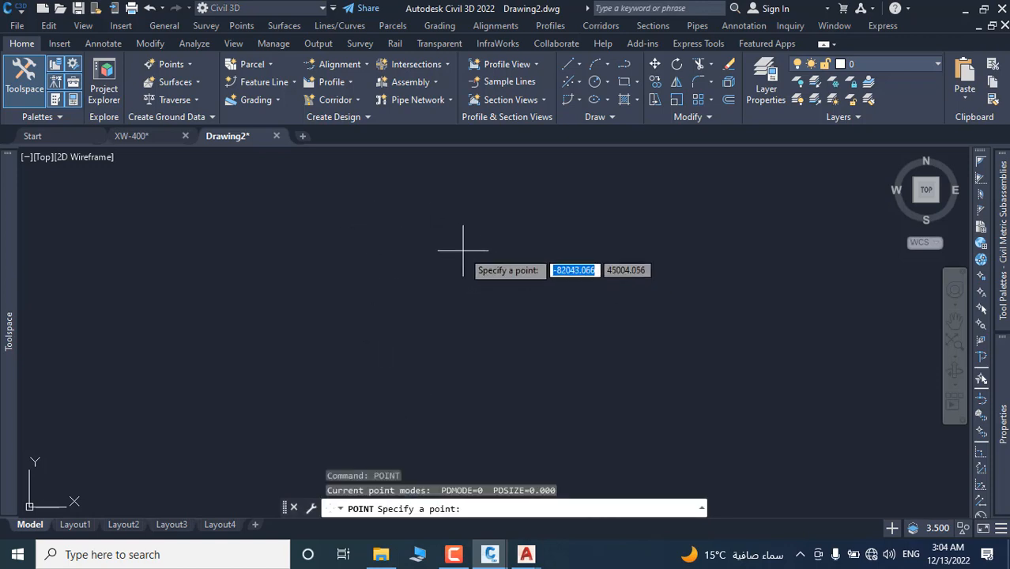
left_click(464, 250)
- Select the placed point and list its coordinates with the LIST command
left_click(489, 226)
left_click(408, 283)
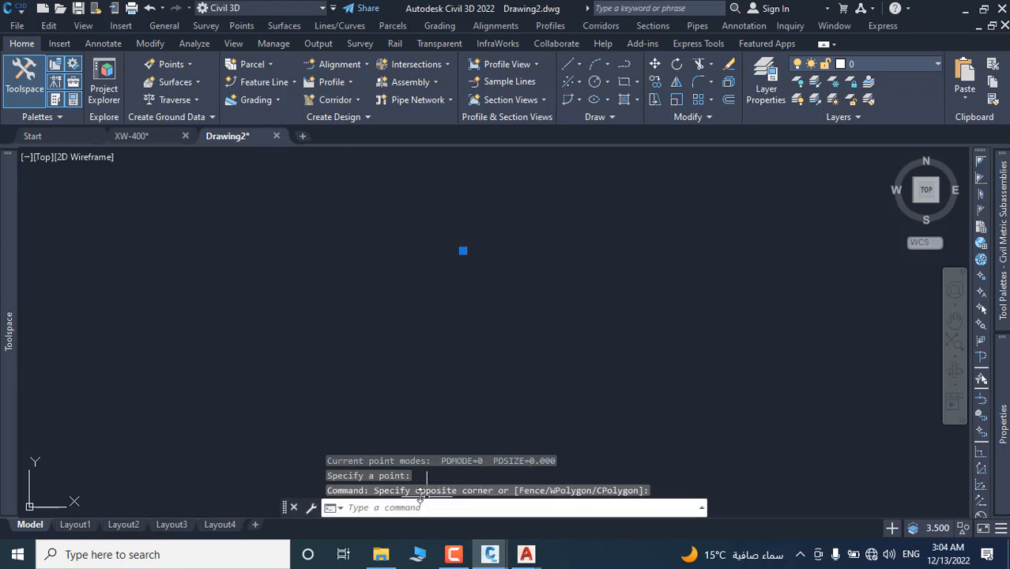
type("LI")
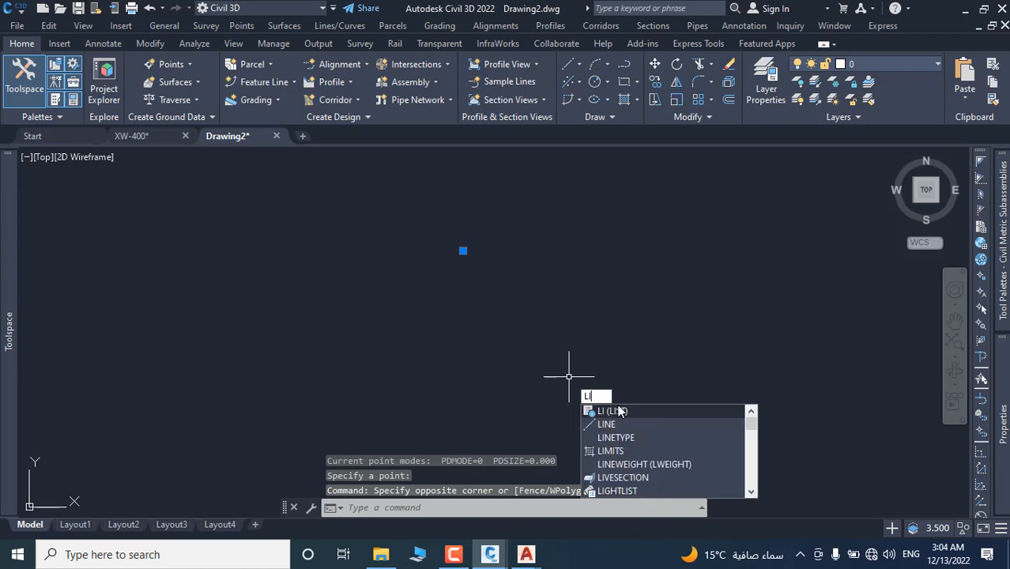
key("Return")
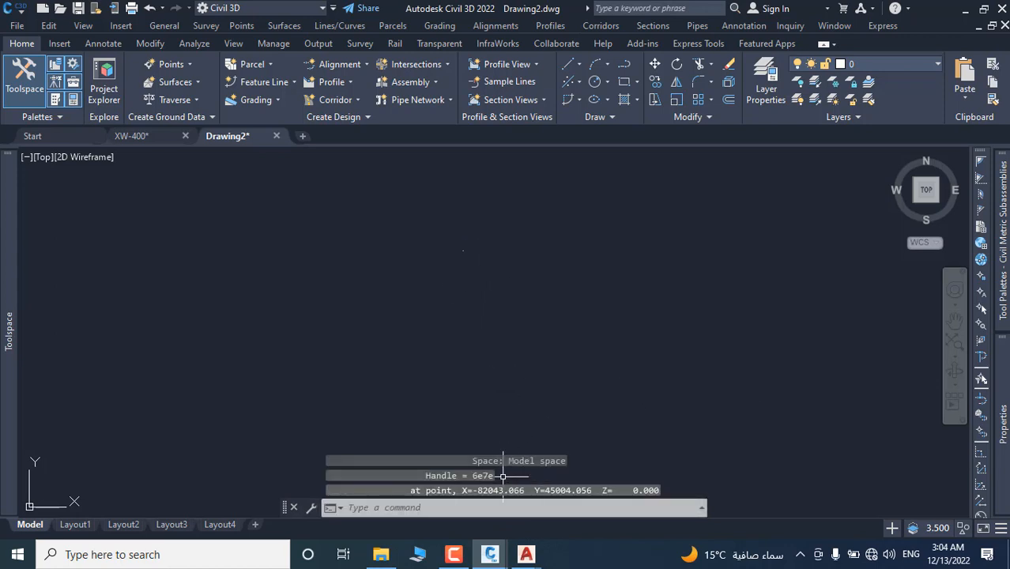
key("Escape")
key("Escape")
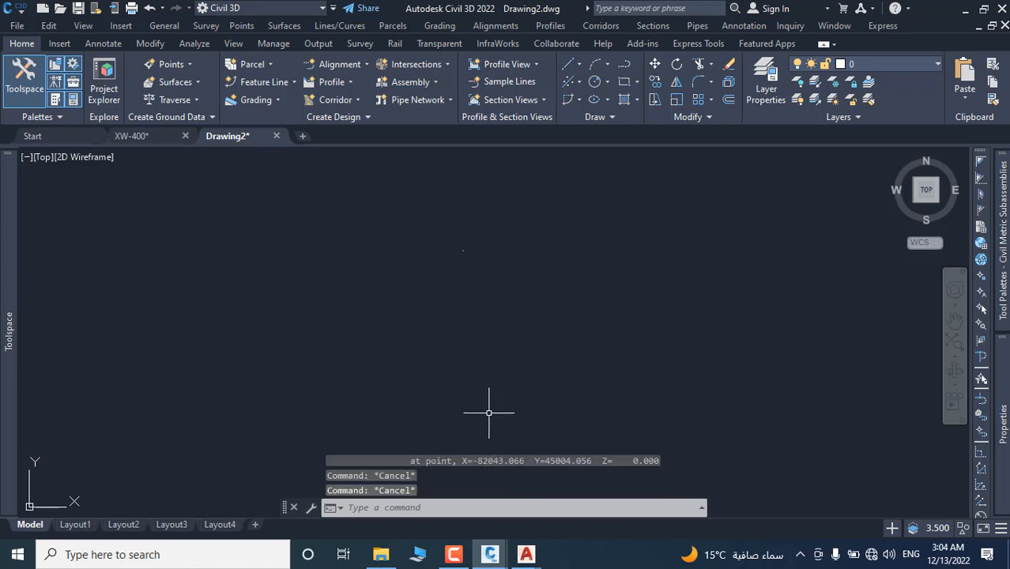
- Add Coordinates and Model Space to the status bar
left_click(1002, 530)
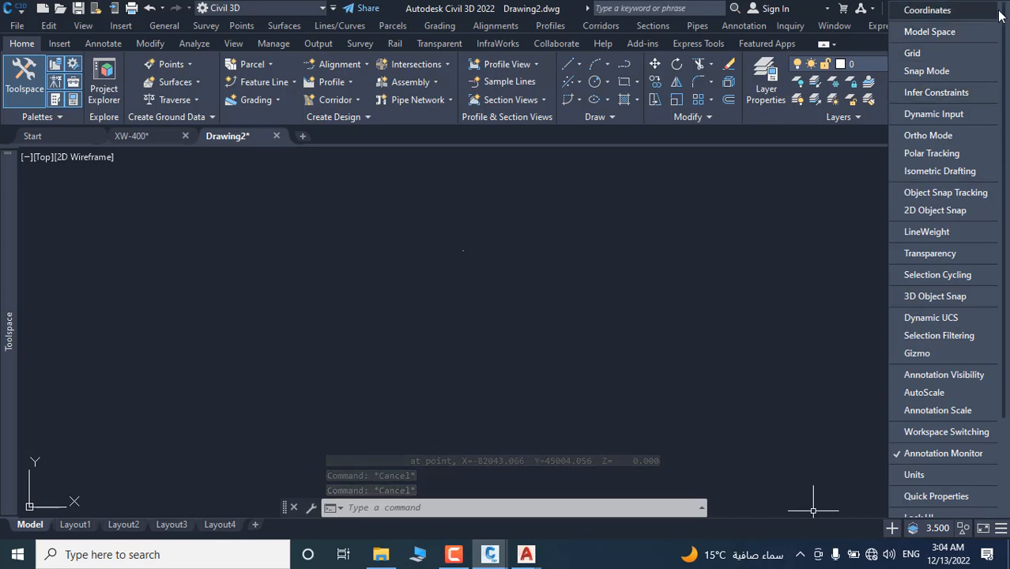
left_click(901, 11)
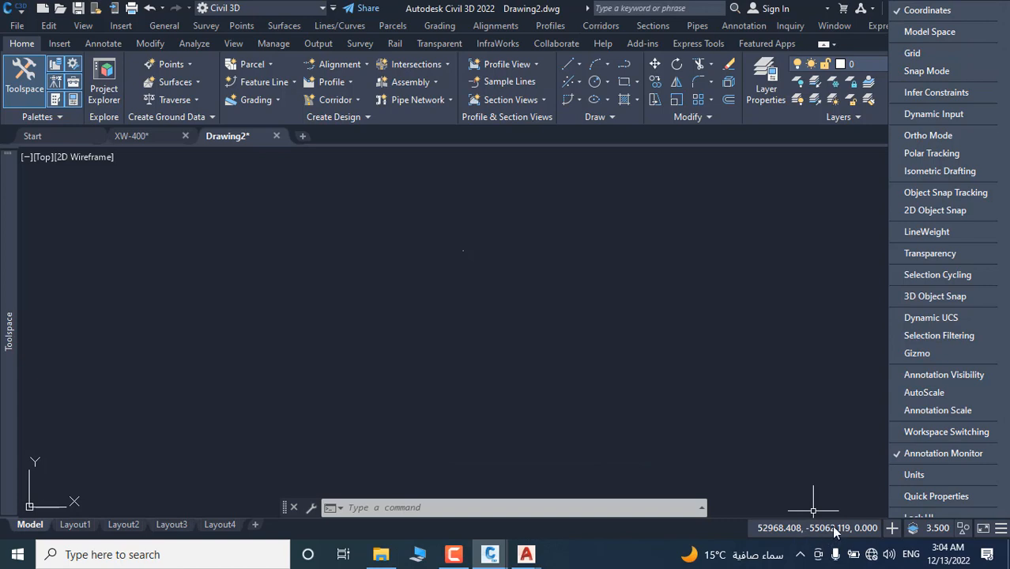
left_click(953, 33)
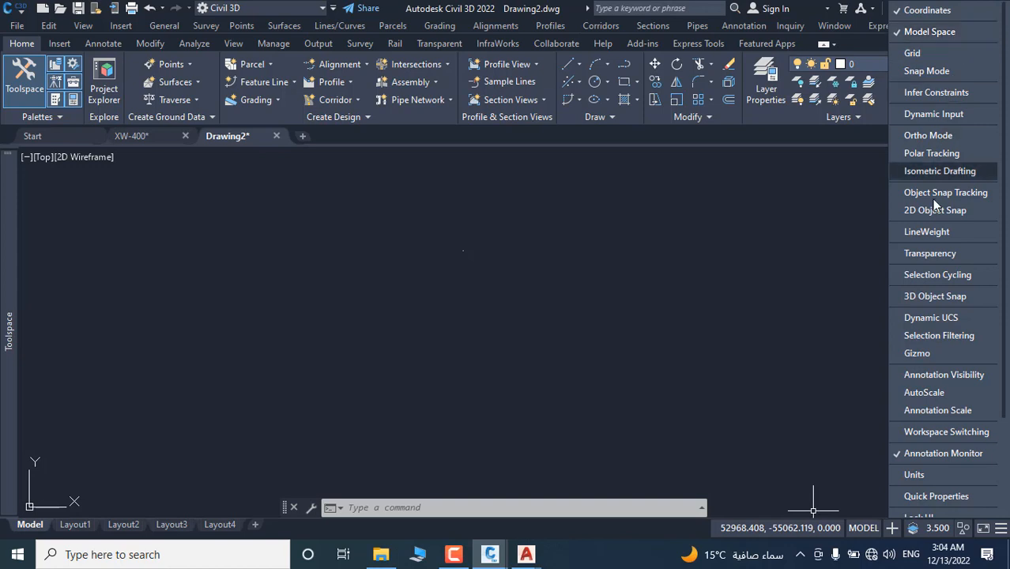
- Try the model/paper space toggle on Layout1 and its viewport, remove Model Space from the status bar and return to model space
left_click(864, 528)
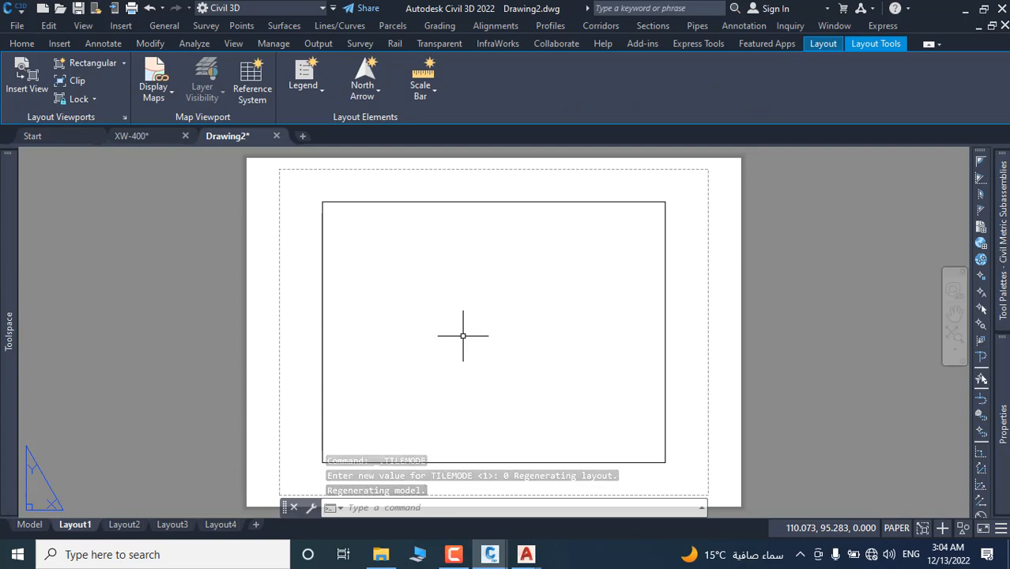
left_click(896, 530)
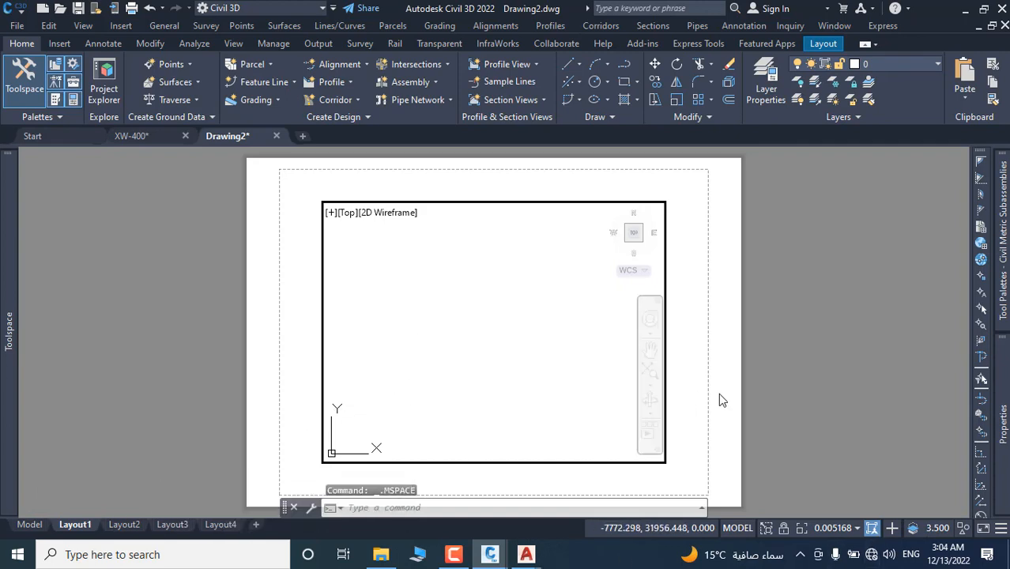
left_click(1001, 528)
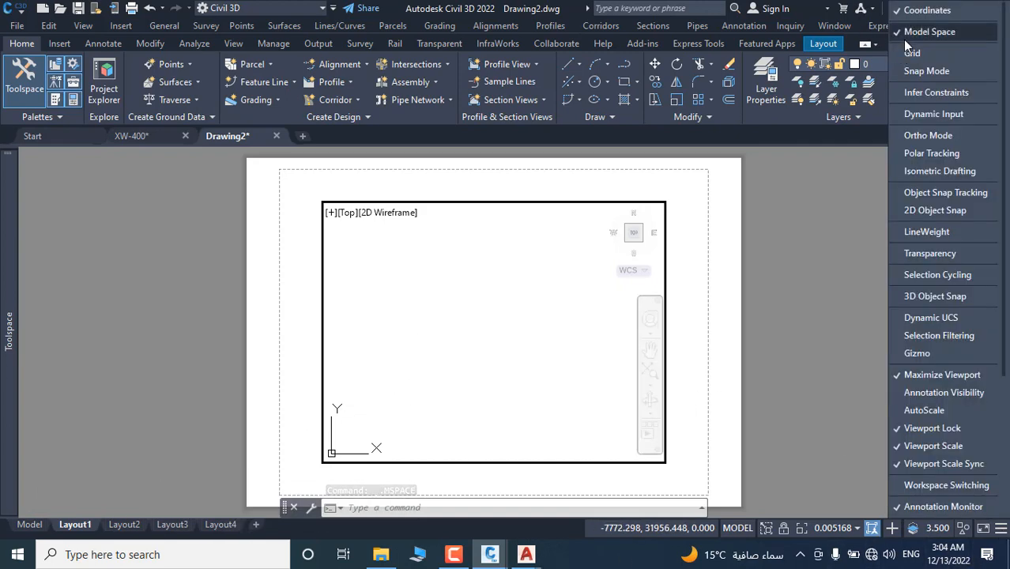
left_click(29, 525)
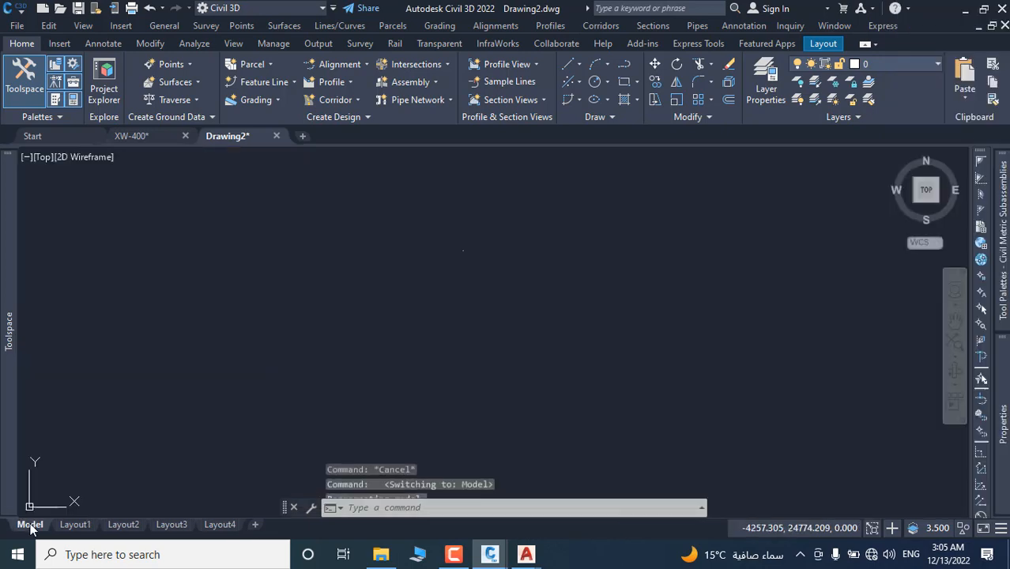
- Add Grid to the status bar and toggle the grid display on and off in model space
left_click(1000, 529)
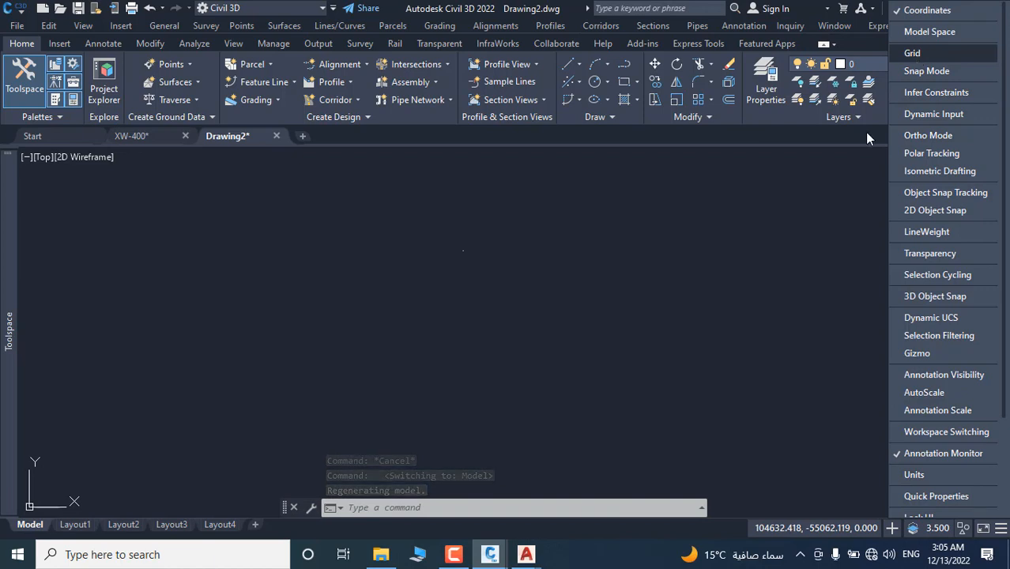
left_click(916, 53)
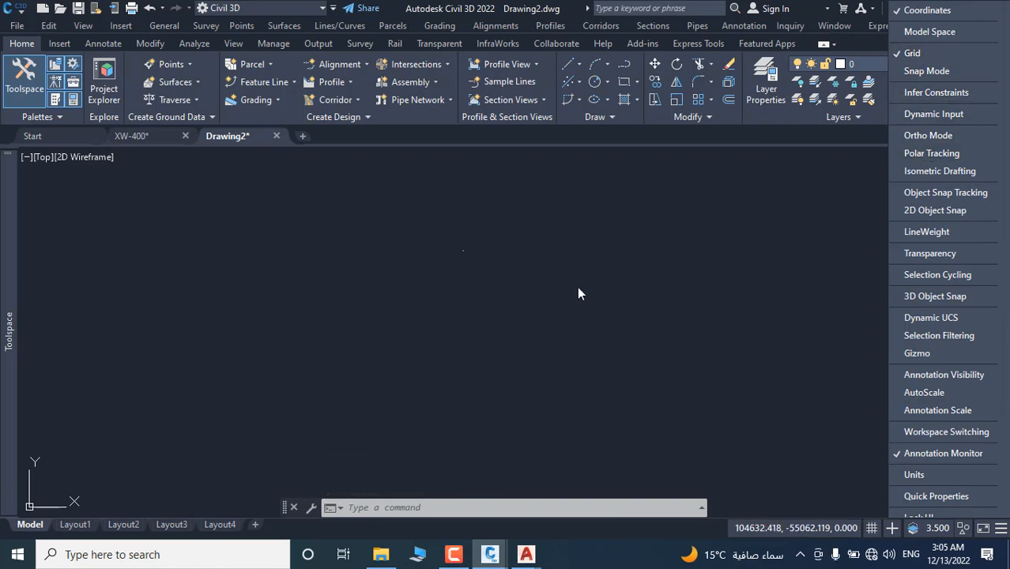
left_click(588, 264)
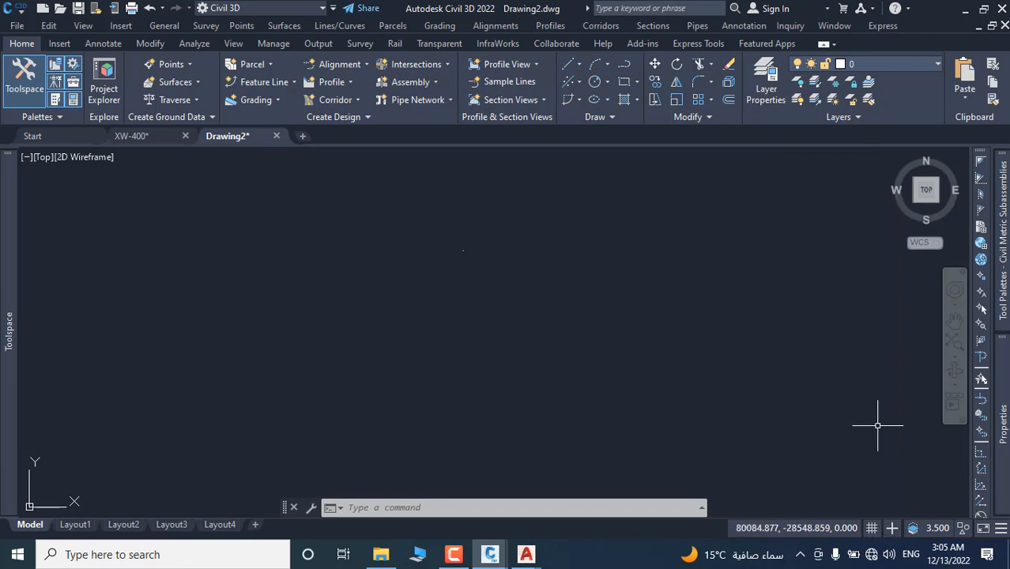
left_click(874, 529)
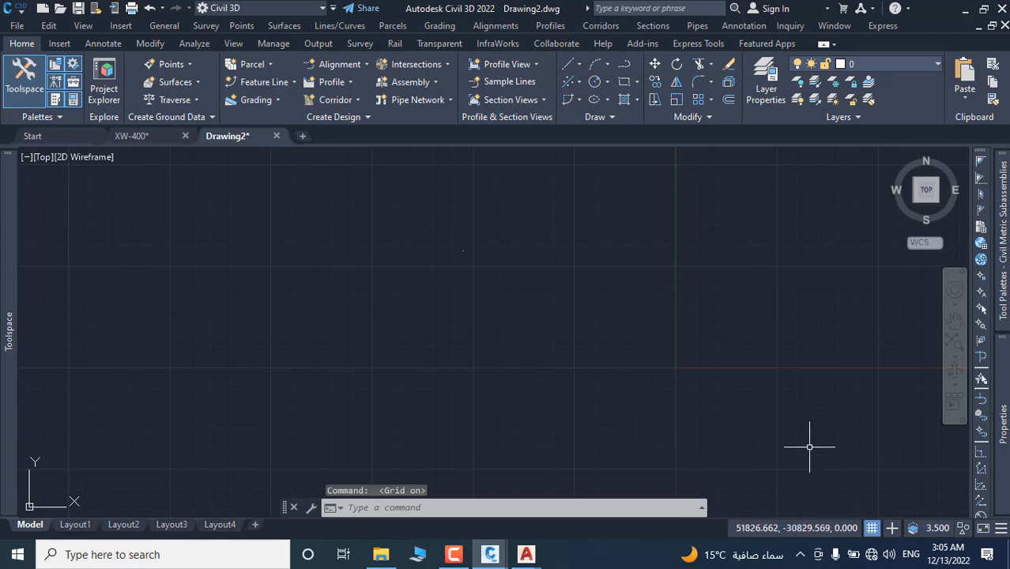
key("F7")
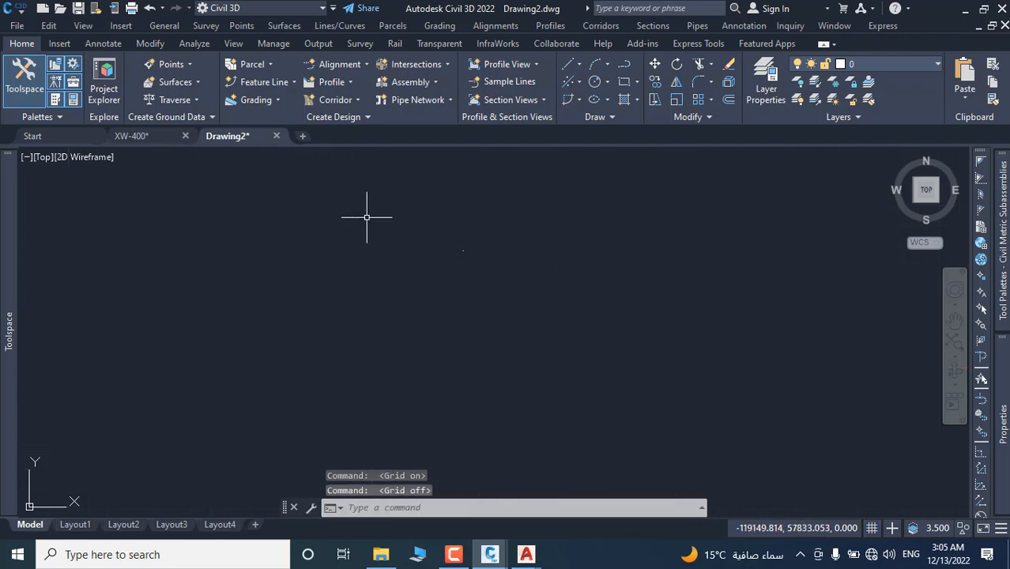
left_click(873, 530)
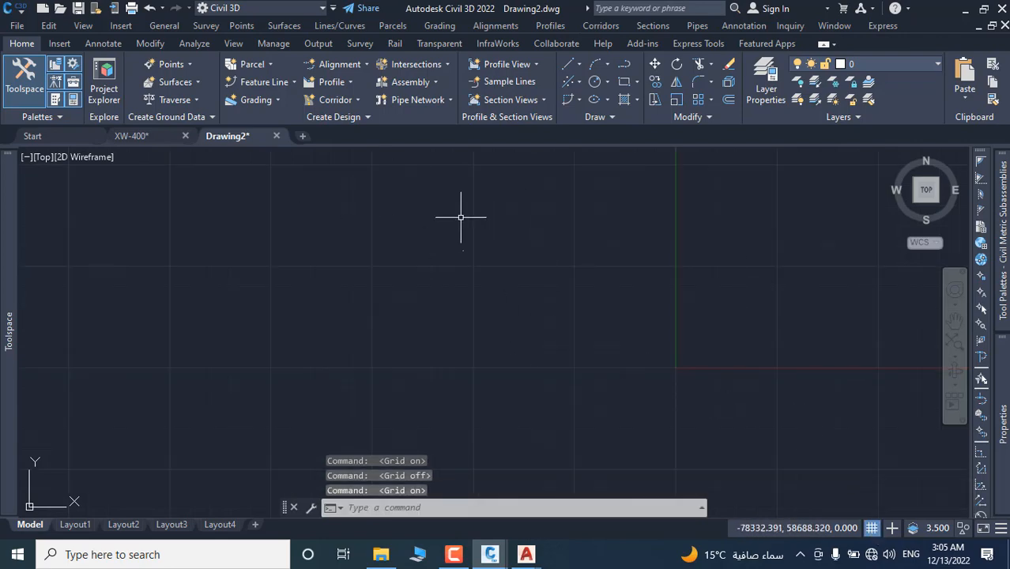
left_click(872, 528)
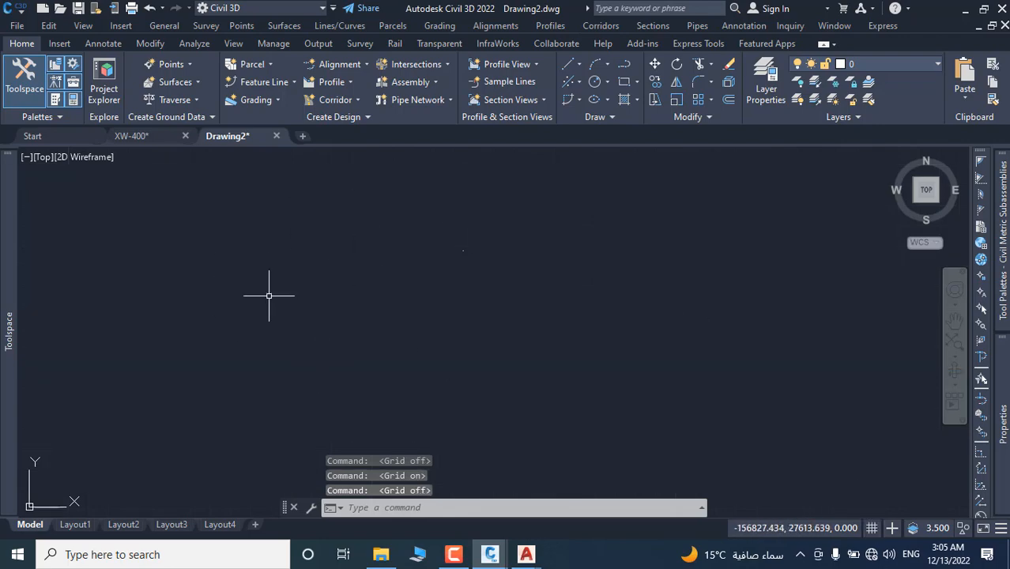
- Replace Grid with Snap Mode on the status bar
left_click(1001, 527)
left_click(933, 55)
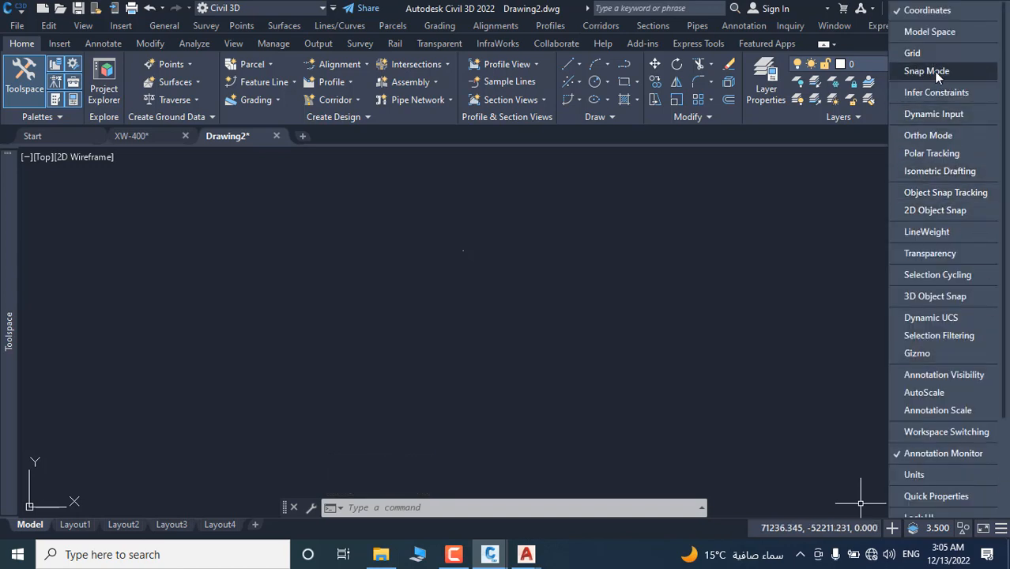
left_click(927, 71)
left_click(875, 528)
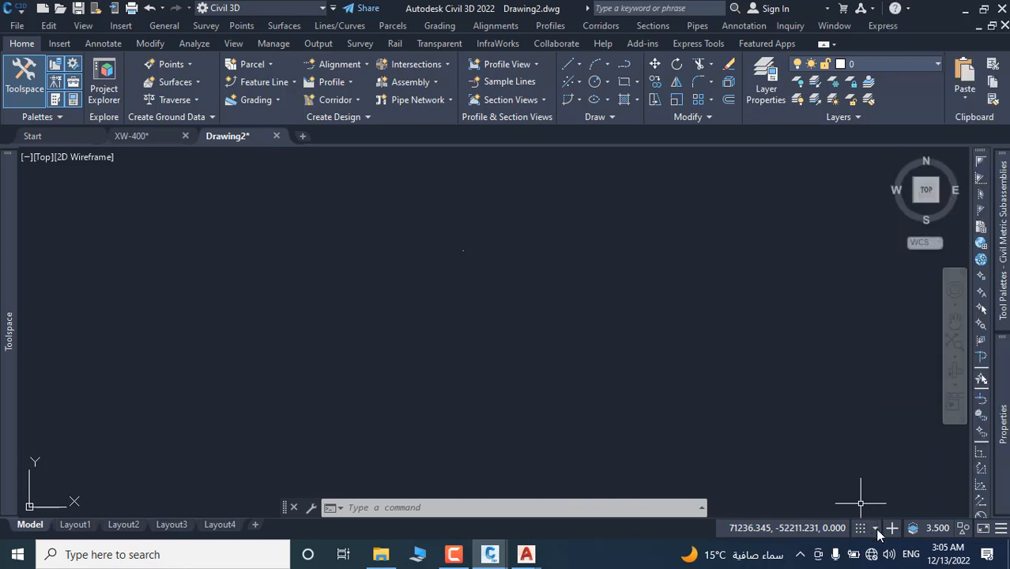
- Review the snap and grid, polar tracking, object snap and 3D object snap options in the Drafting Settings, leaving them unchanged
left_click(876, 528)
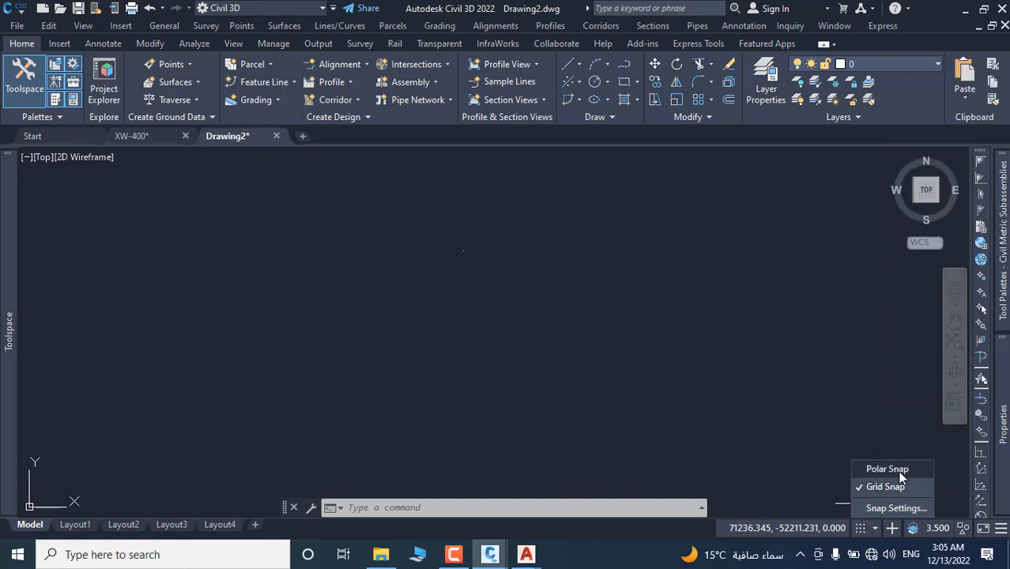
left_click(895, 507)
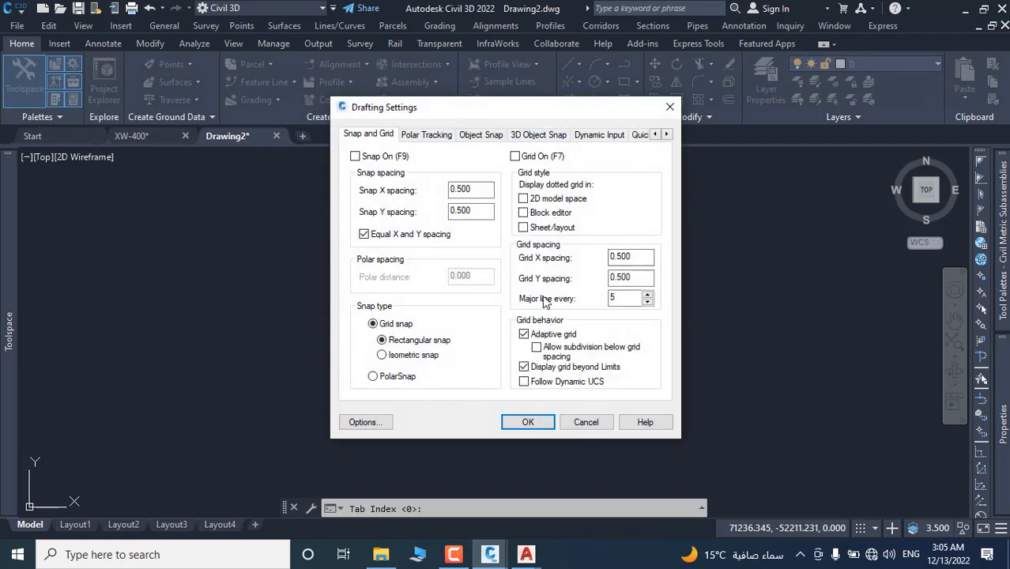
left_click(424, 139)
left_click(470, 139)
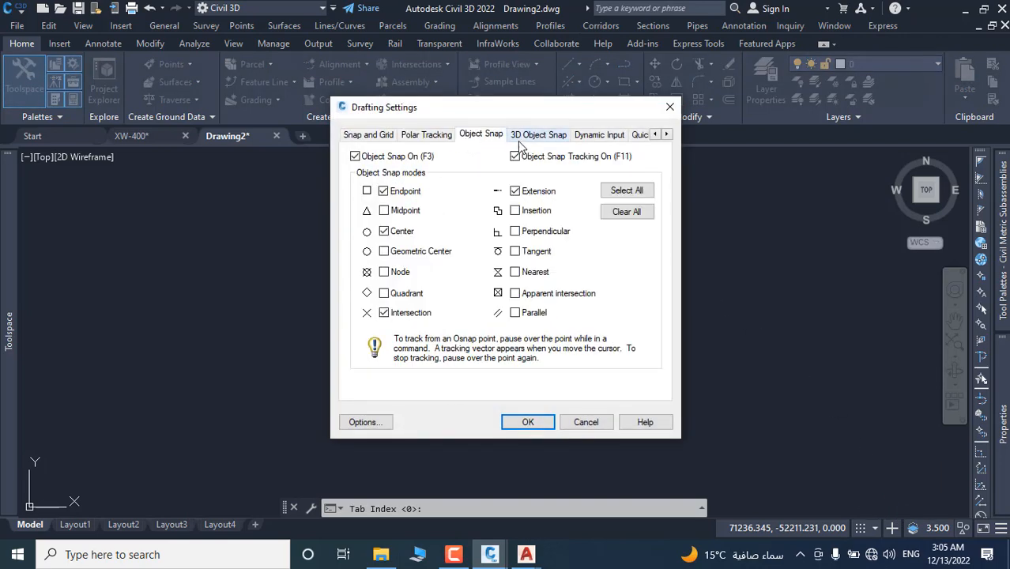
left_click(523, 143)
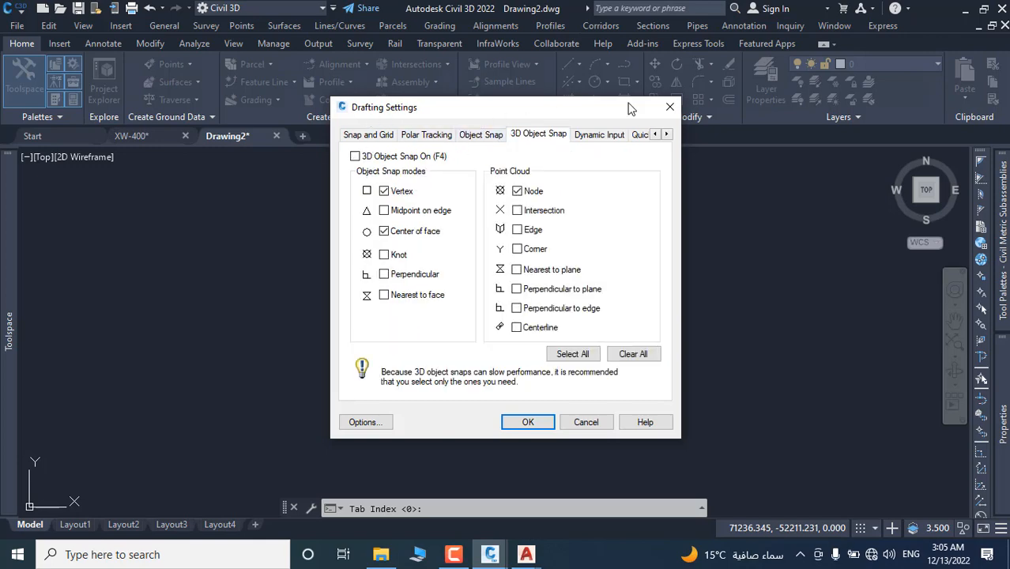
left_click(670, 107)
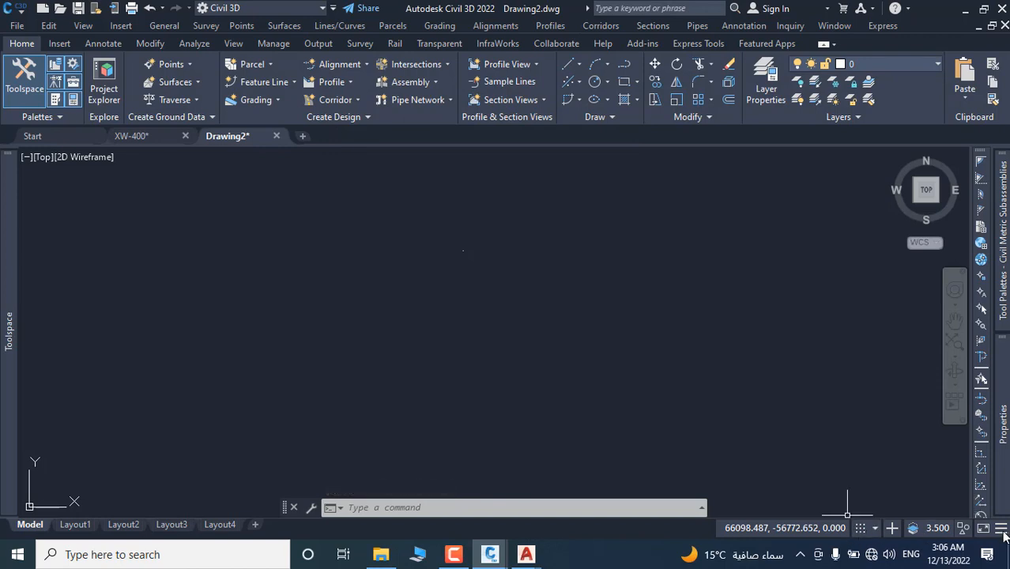
- Replace Snap Mode with Dynamic Input on the status bar
left_click(1002, 531)
left_click(929, 72)
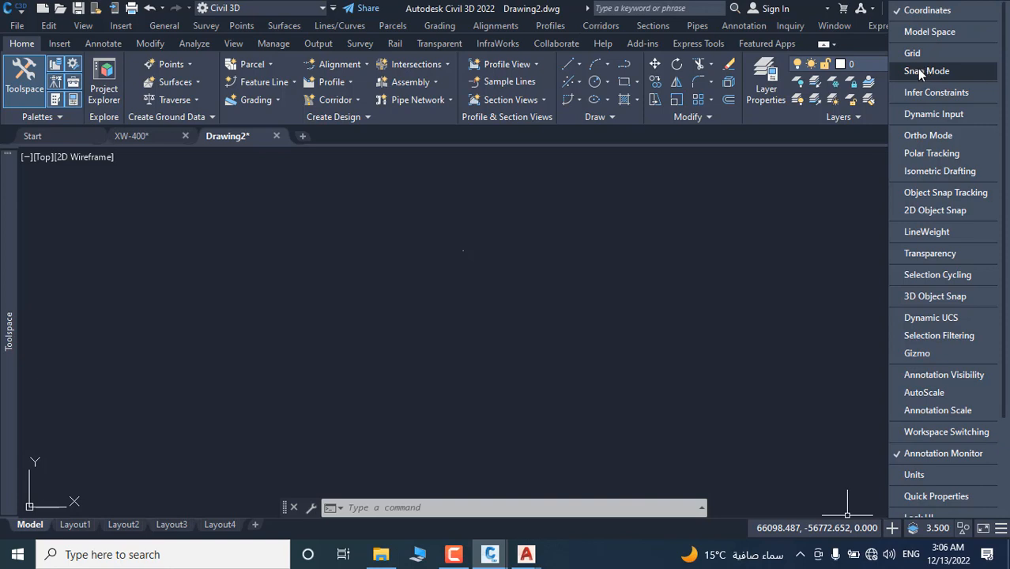
left_click(956, 118)
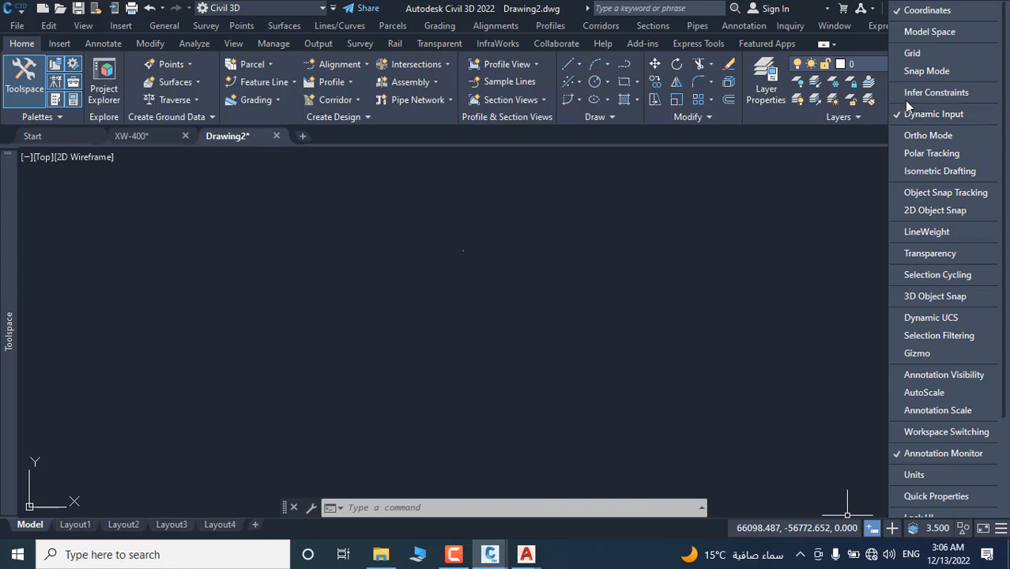
- Add Snap Mode, LineWeight and Selection Cycling to the status bar
left_click(914, 72)
left_click(927, 232)
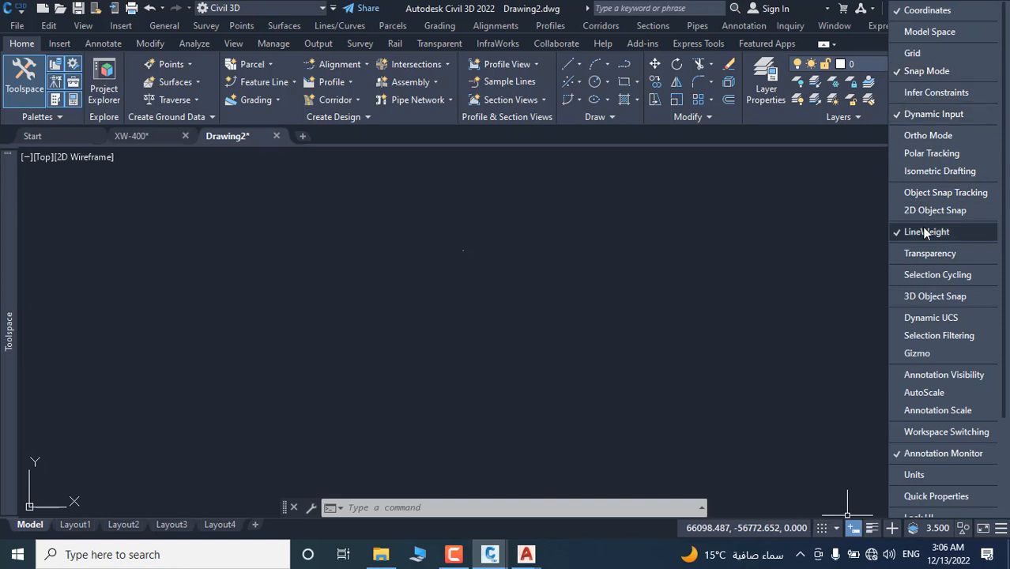
left_click(935, 279)
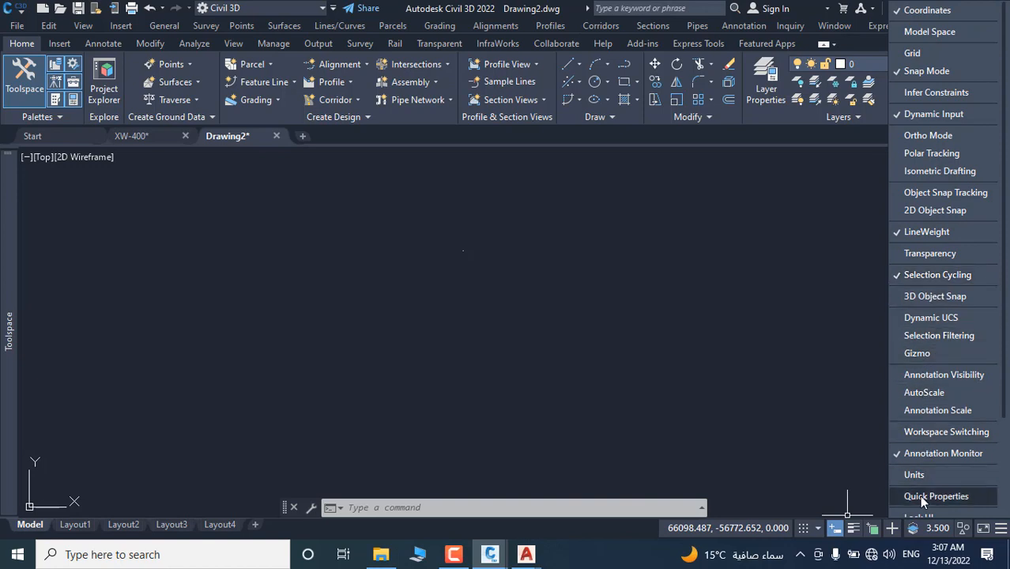
left_click(830, 232)
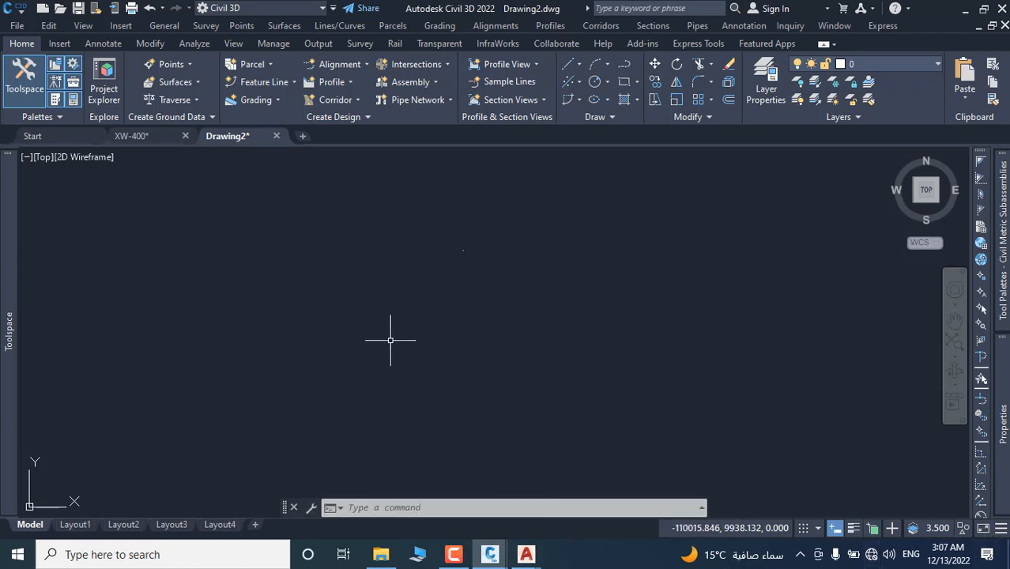
- Open the Options dialog and look through its User Preferences and Drafting settings
right_click(389, 252)
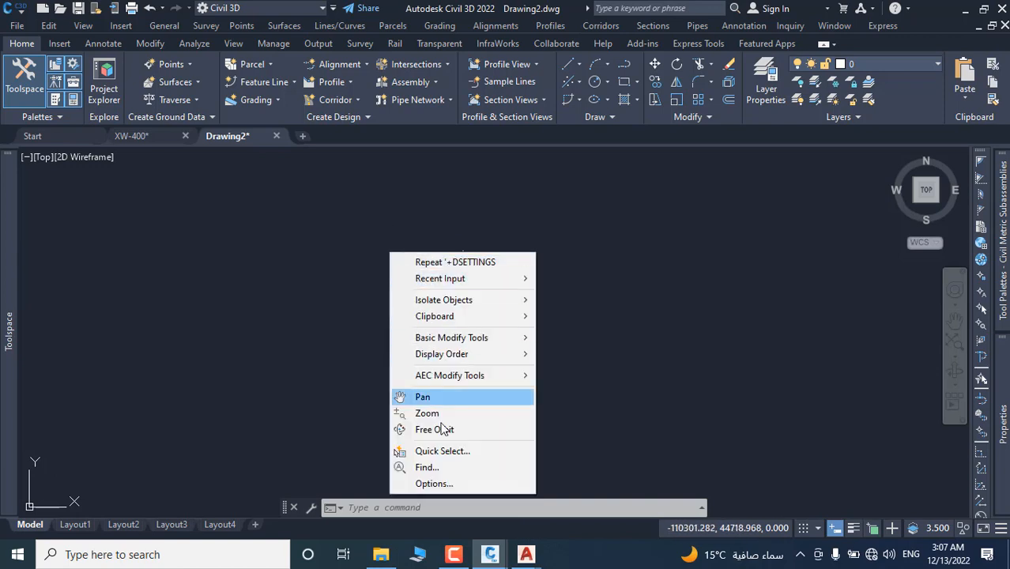
left_click(455, 484)
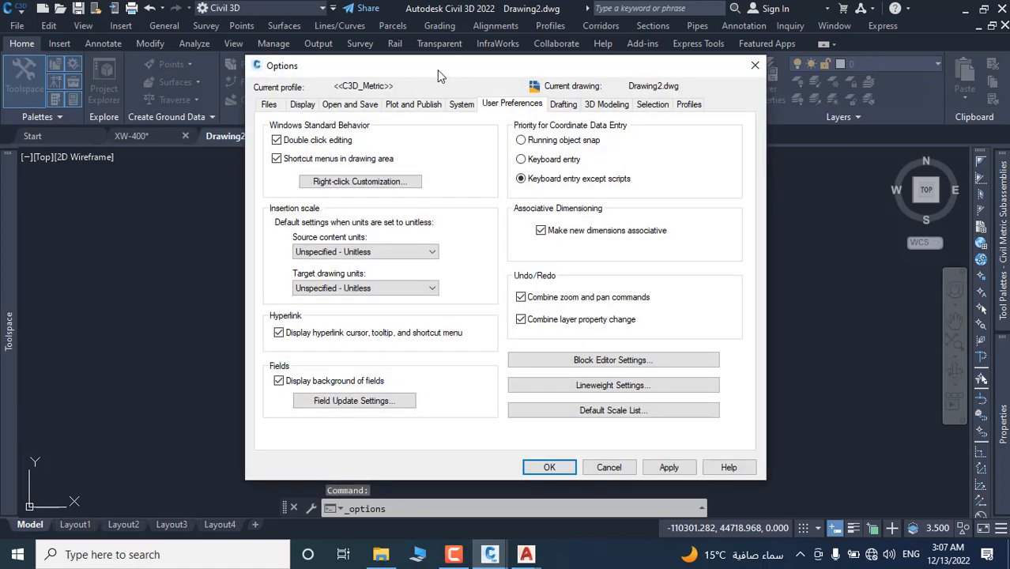
left_click_drag(437, 70, 590, 64)
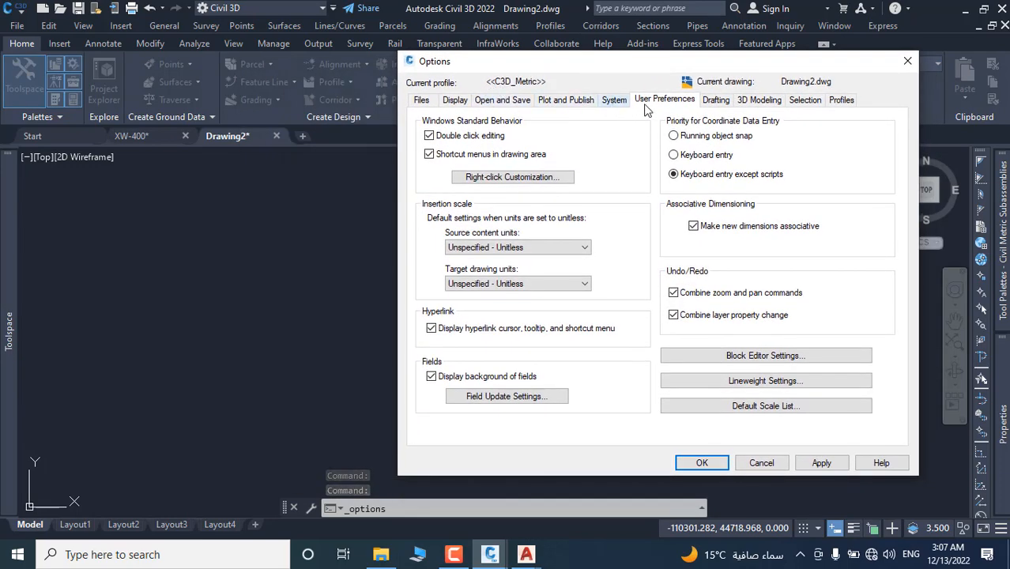
left_click(716, 101)
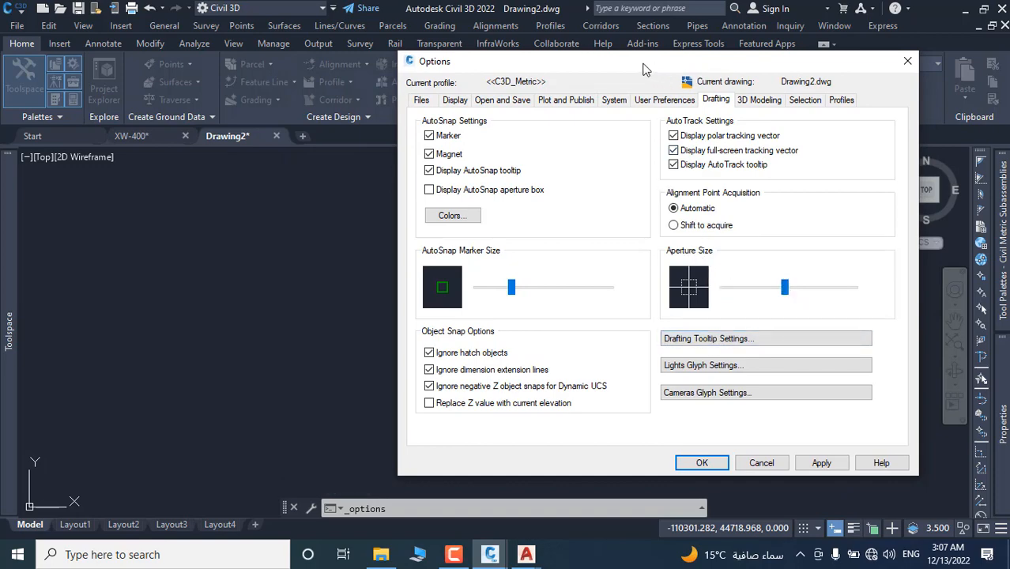
left_click_drag(643, 71, 579, 67)
left_click(738, 98)
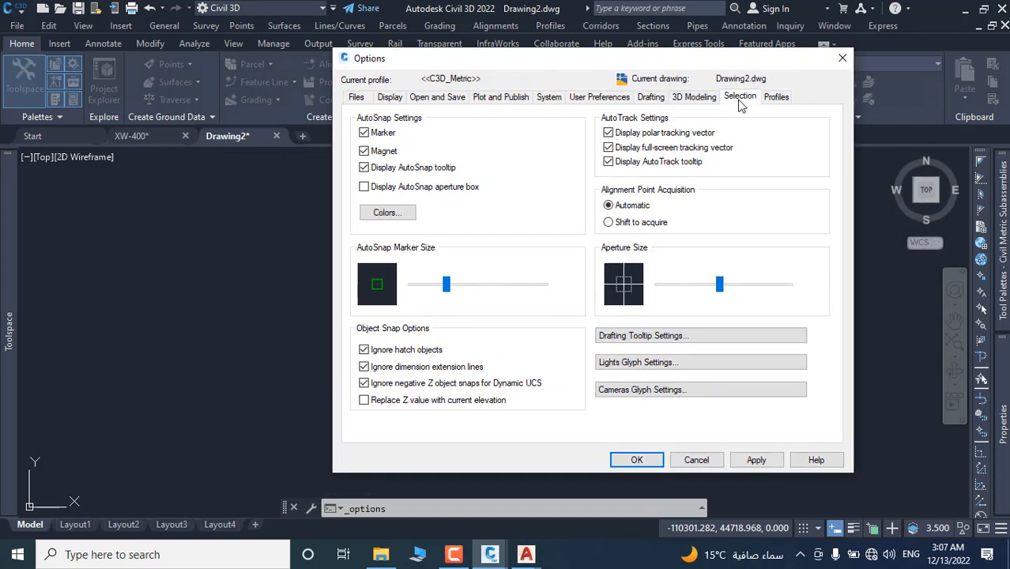
left_click(693, 98)
left_click(656, 99)
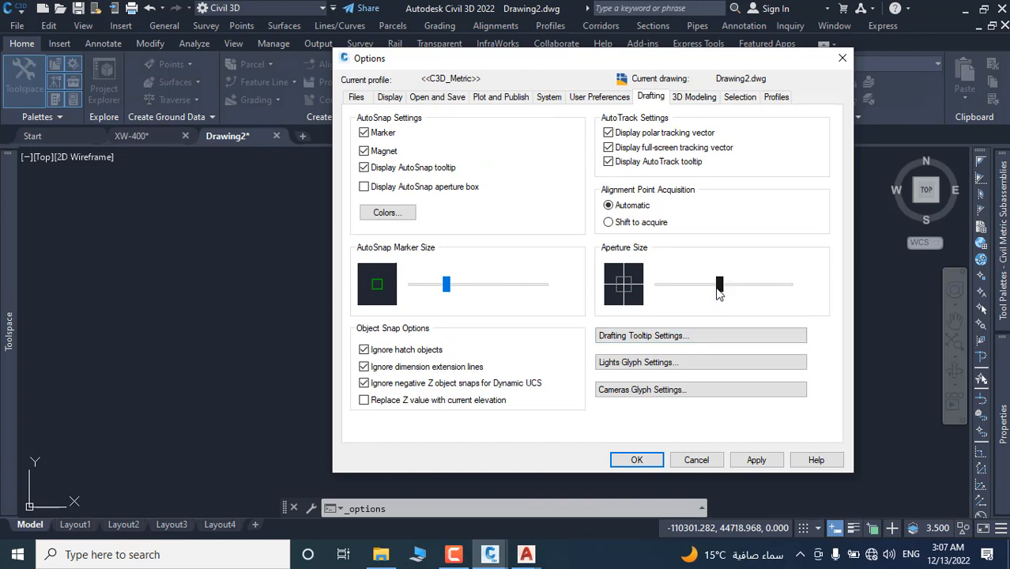
- Try adjusting the aperture size, look over the Selection settings, and close the Options dialog without saving
left_click_drag(720, 291, 750, 292)
left_click_drag(720, 284, 700, 290)
left_click(603, 98)
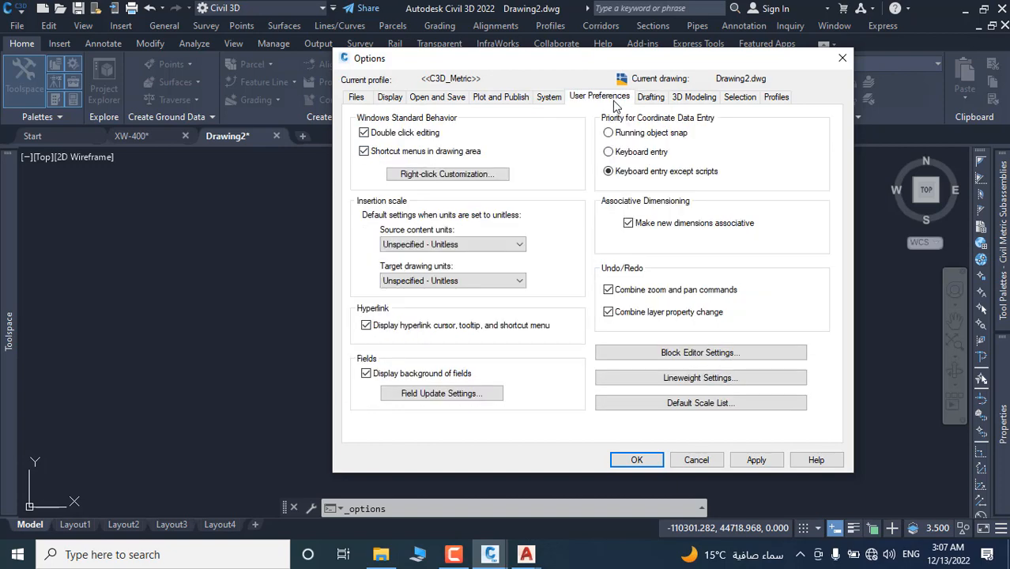
left_click(687, 98)
left_click(736, 98)
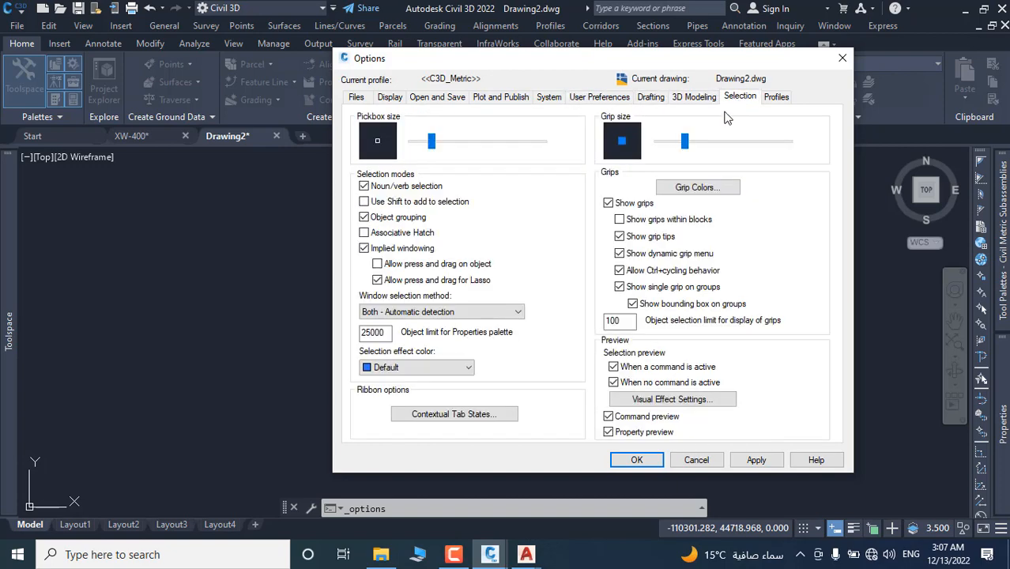
left_click(843, 58)
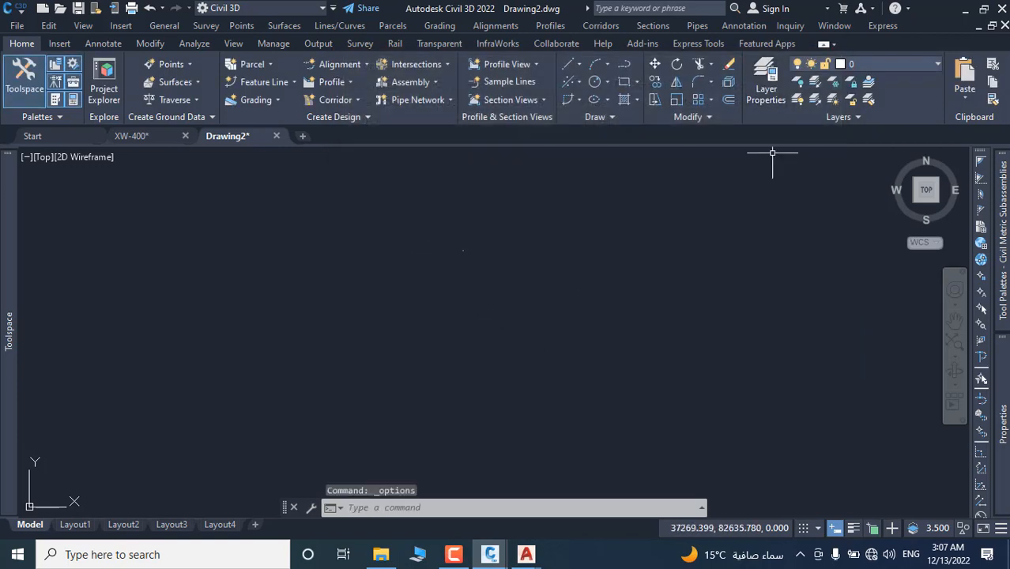
- Draw a single diagonal line segment in the middle of the model space with the Line command
left_click(580, 64)
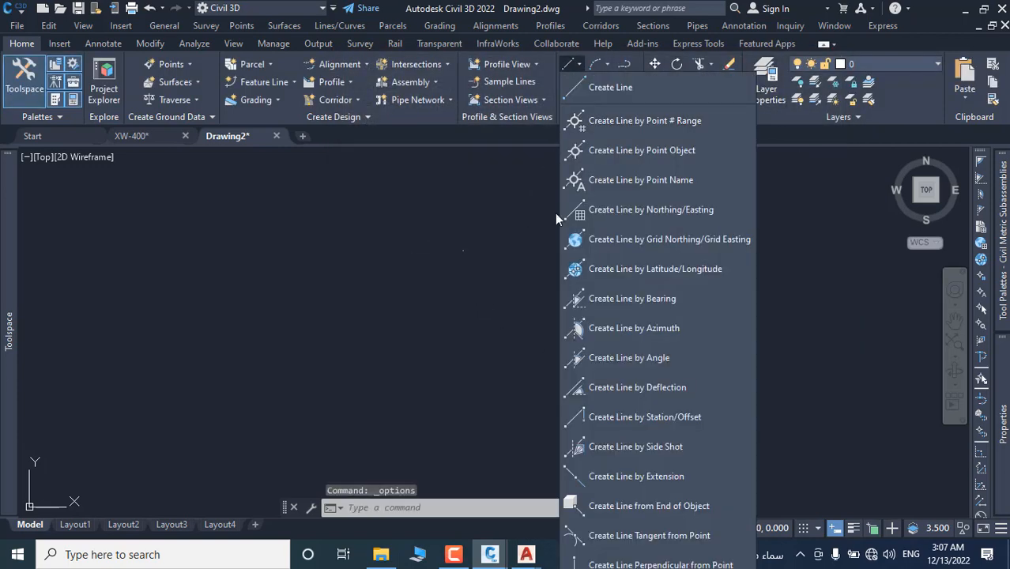
left_click(605, 88)
left_click(430, 270)
left_click(512, 208)
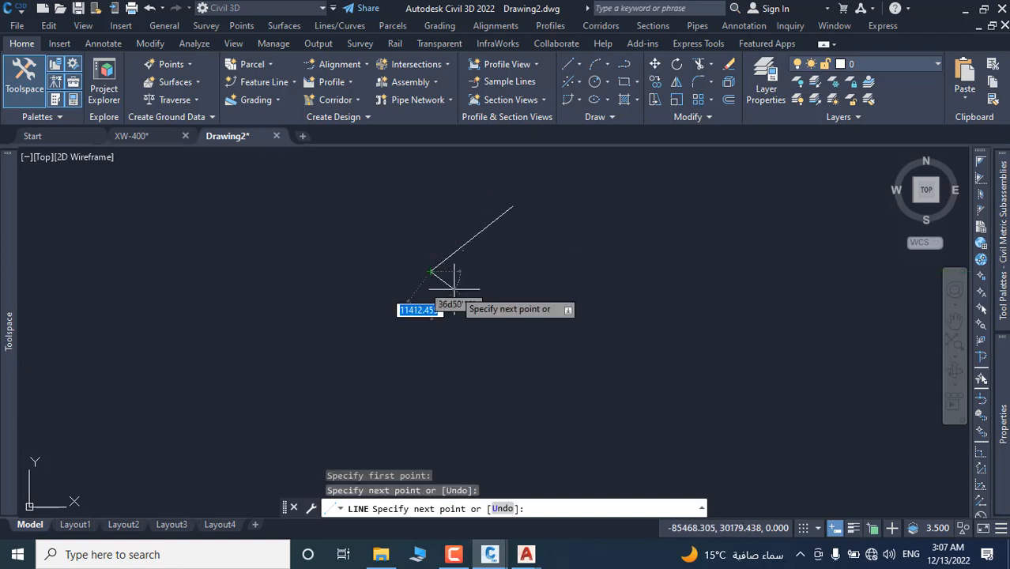
right_click(458, 288)
left_click(479, 298)
- Select the diagonal line with a crossing window and examine its grips up close
left_click(536, 223)
left_click(465, 224)
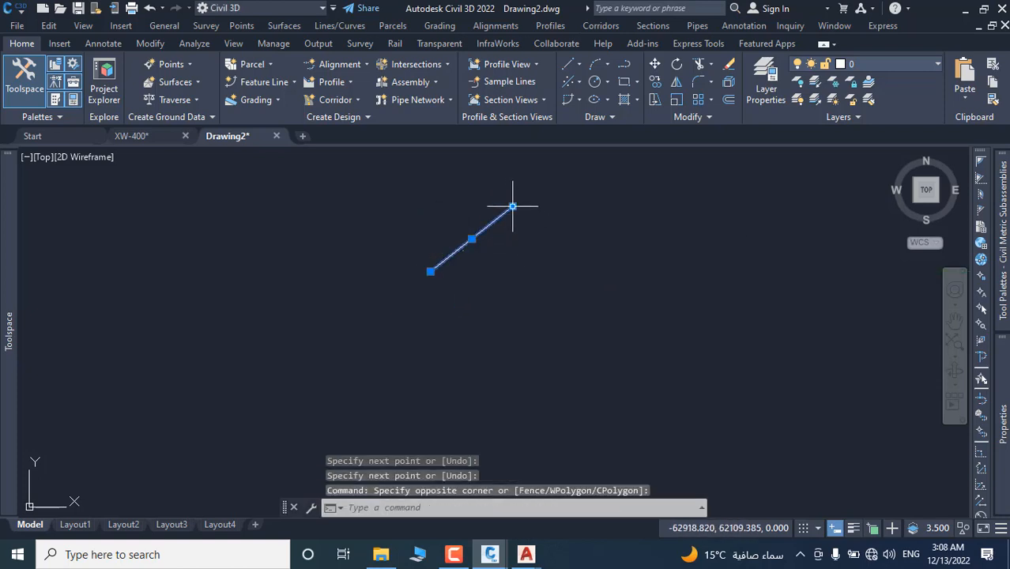
scroll(528, 207, "up", 5)
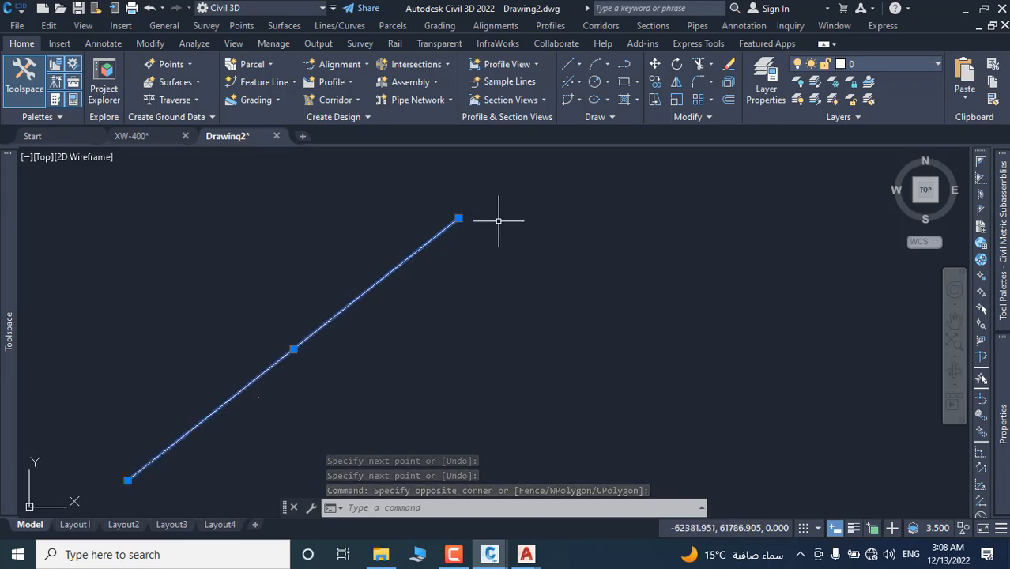
scroll(500, 225, "down", 5)
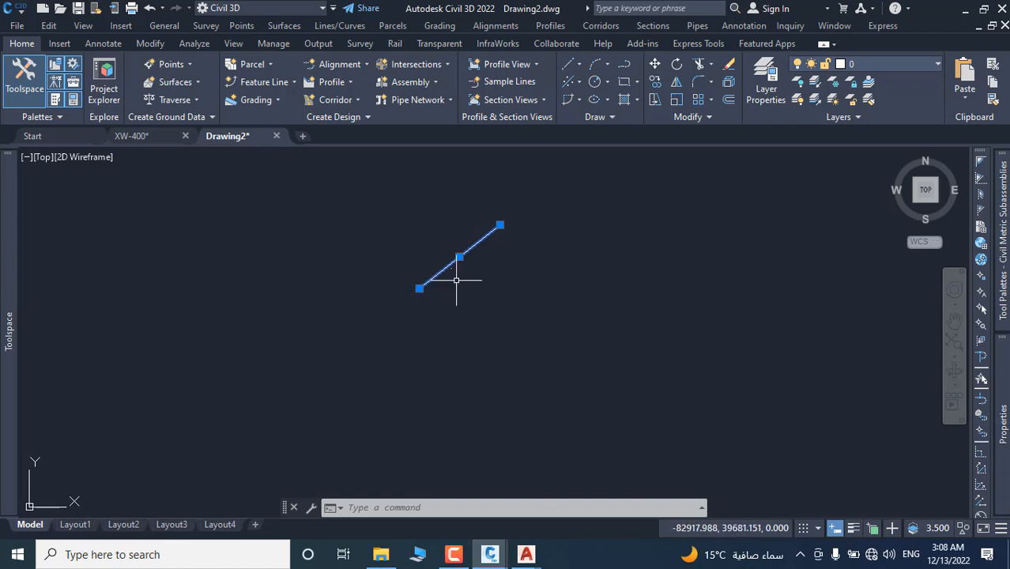
middle_click_drag(494, 237, 251, 273)
- Enlarge the grip size to about the middle of its range in the Options, and select the line to check its grips
right_click(425, 248)
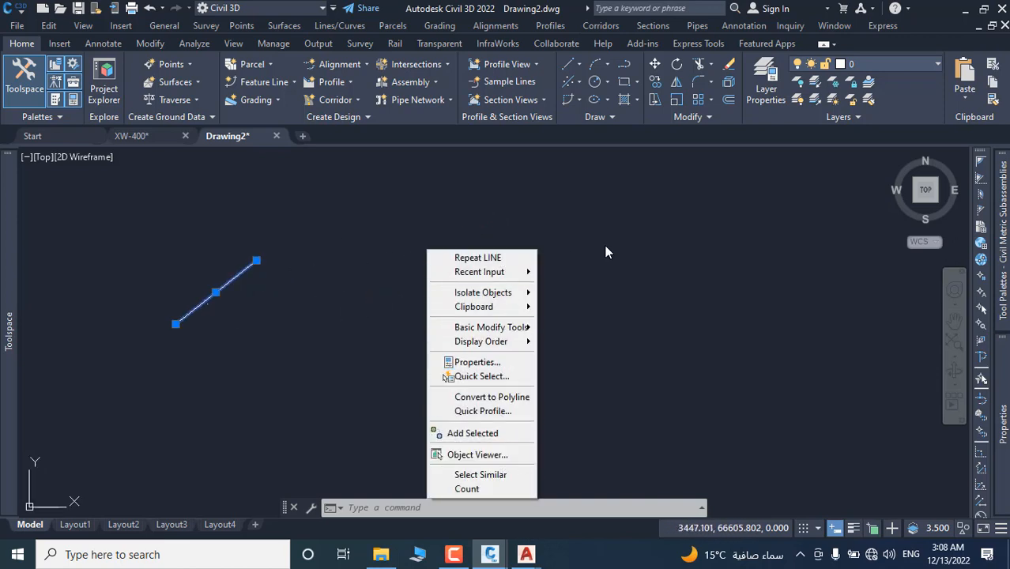
mouse_move(522, 272)
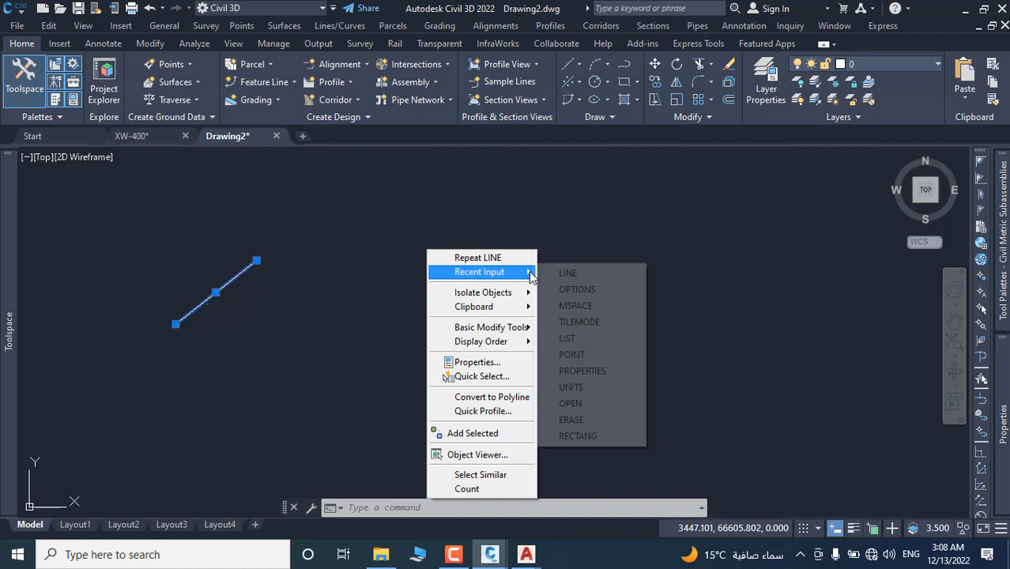
left_click(577, 289)
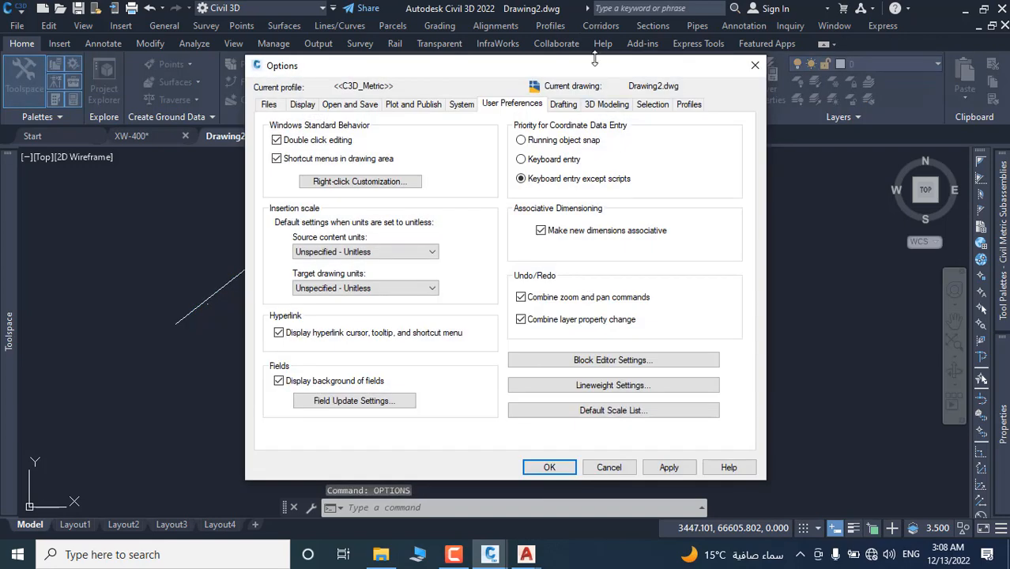
left_click_drag(605, 72, 785, 62)
left_click(739, 97)
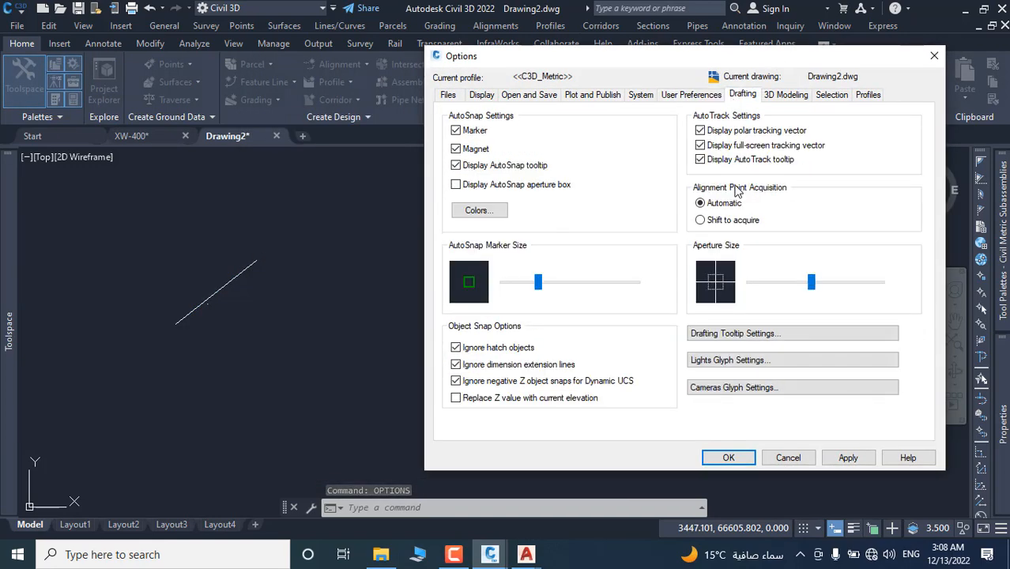
left_click(828, 96)
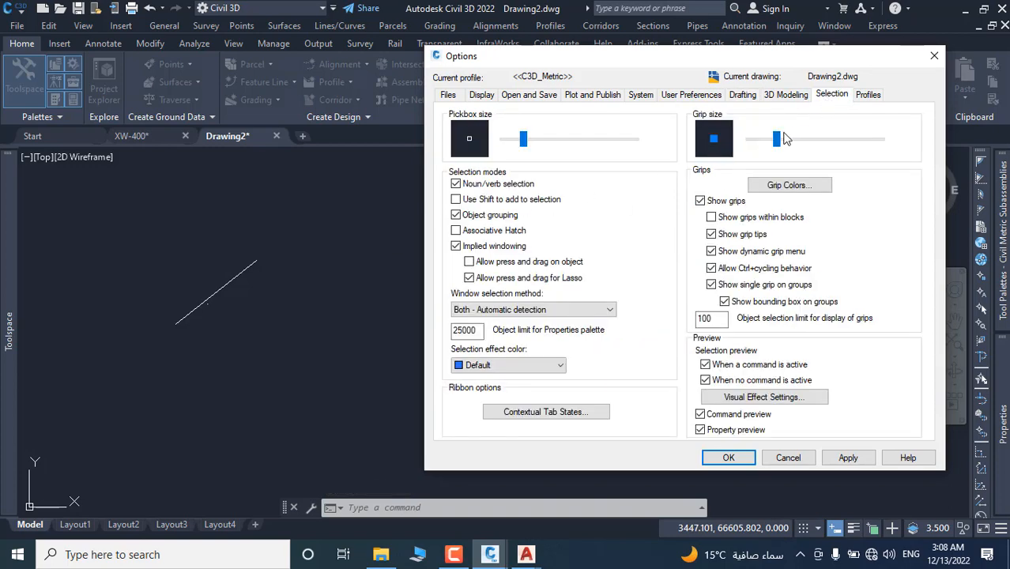
left_click_drag(786, 139, 846, 140)
left_click(747, 461)
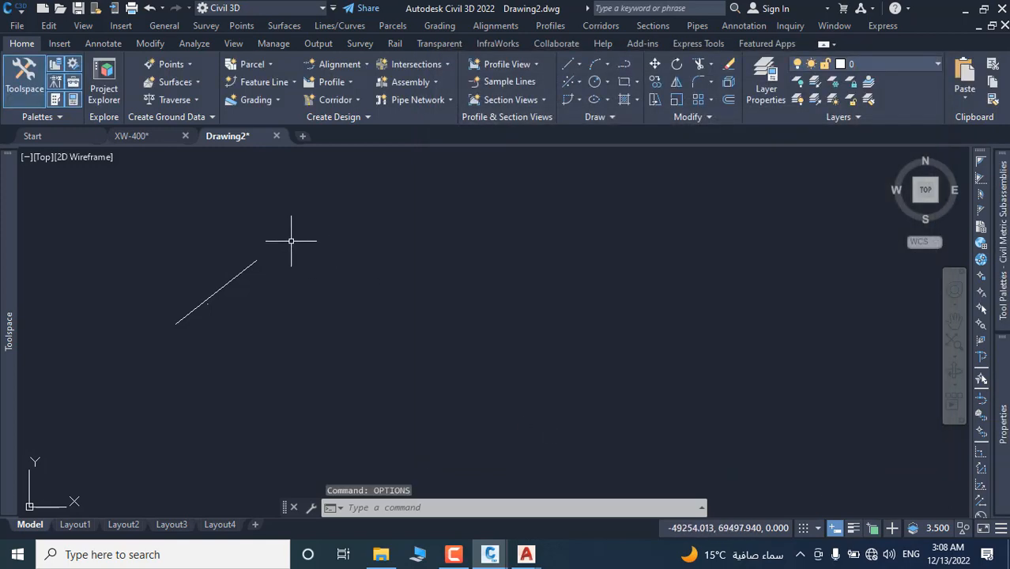
left_click(291, 241)
left_click(210, 306)
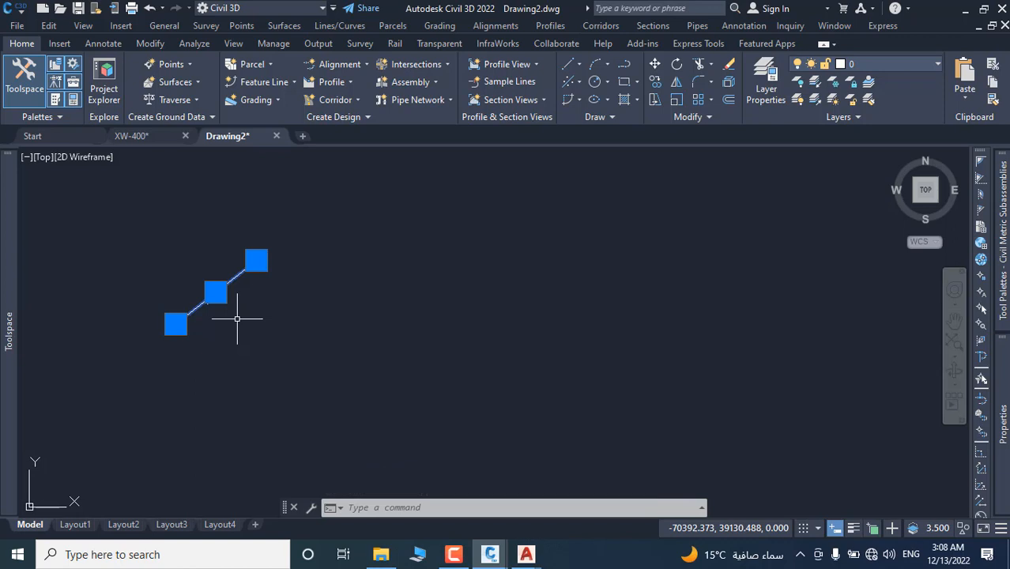
- Reduce the grip size to about a quarter of its range in the Options and save the setting
right_click(341, 303)
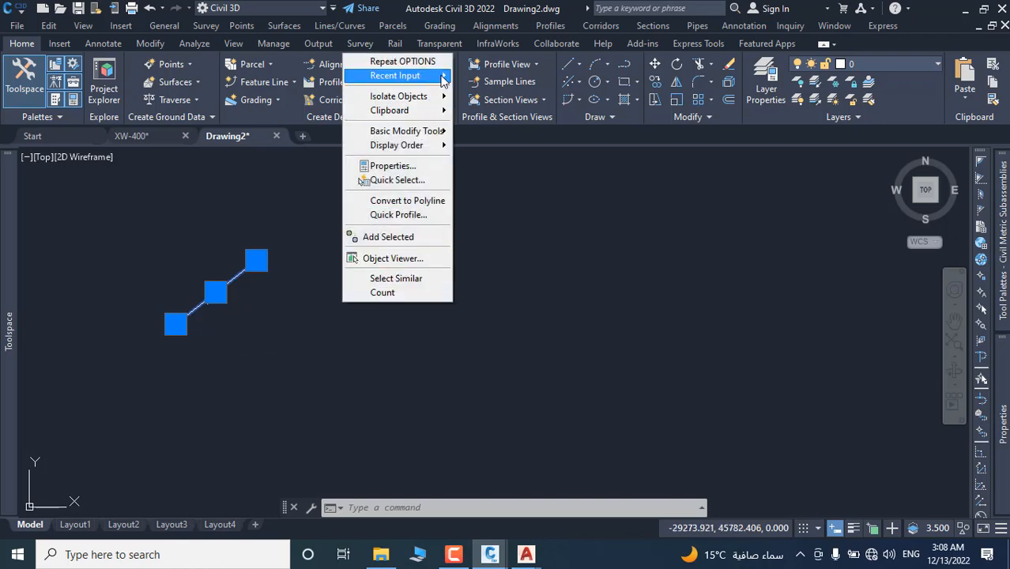
mouse_move(444, 77)
left_click(484, 79)
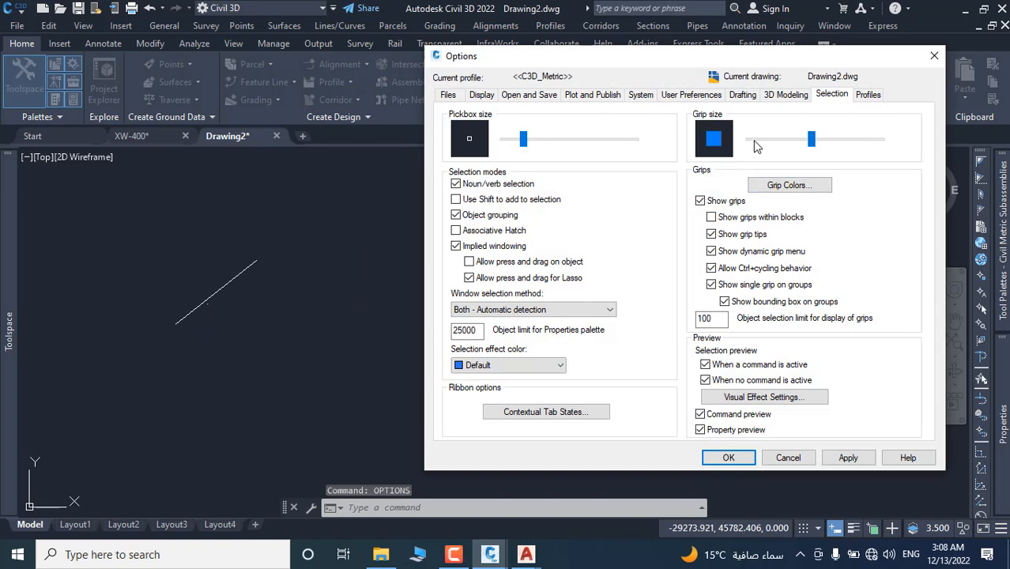
left_click(754, 140)
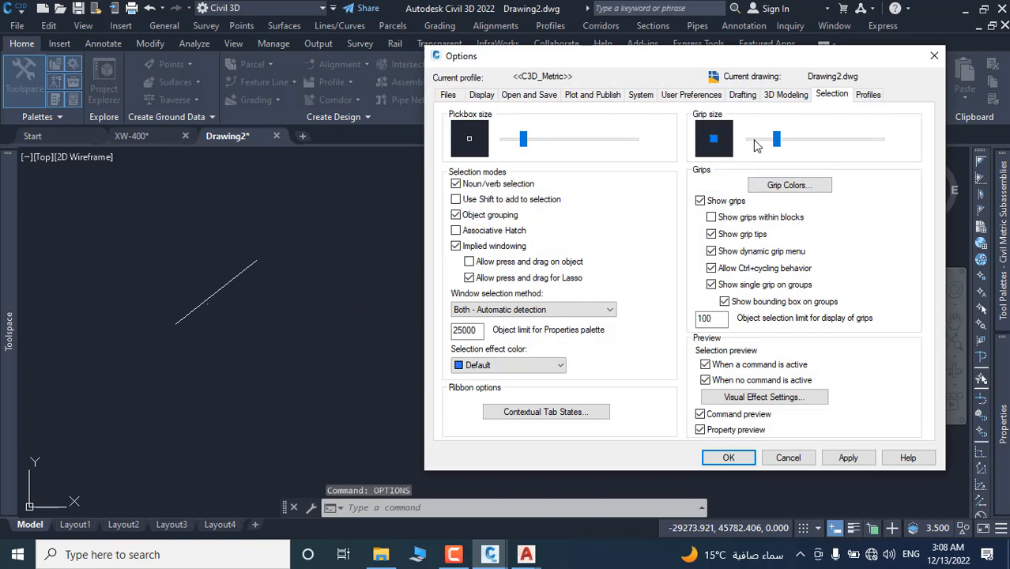
left_click_drag(777, 139, 782, 142)
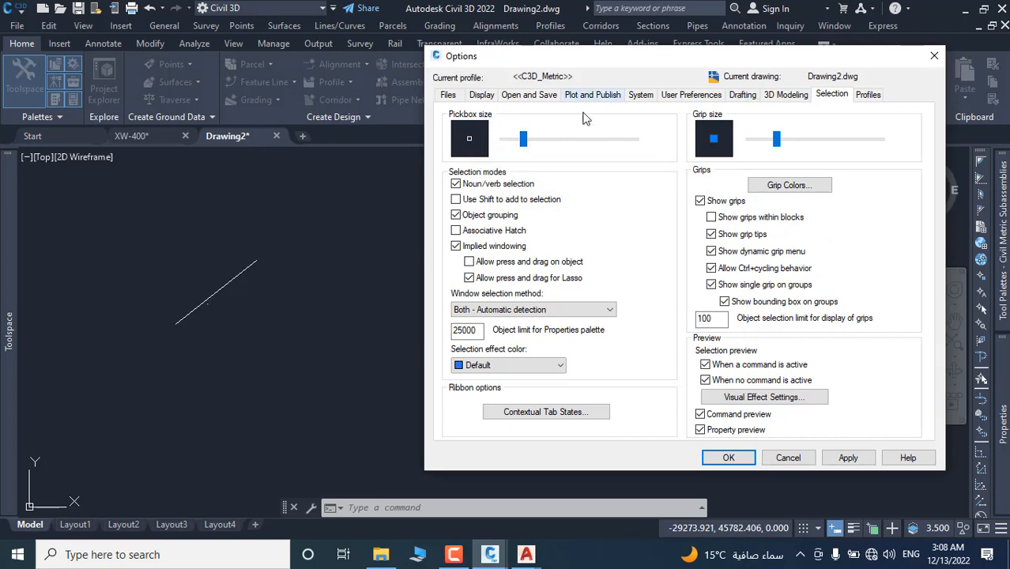
left_click(730, 458)
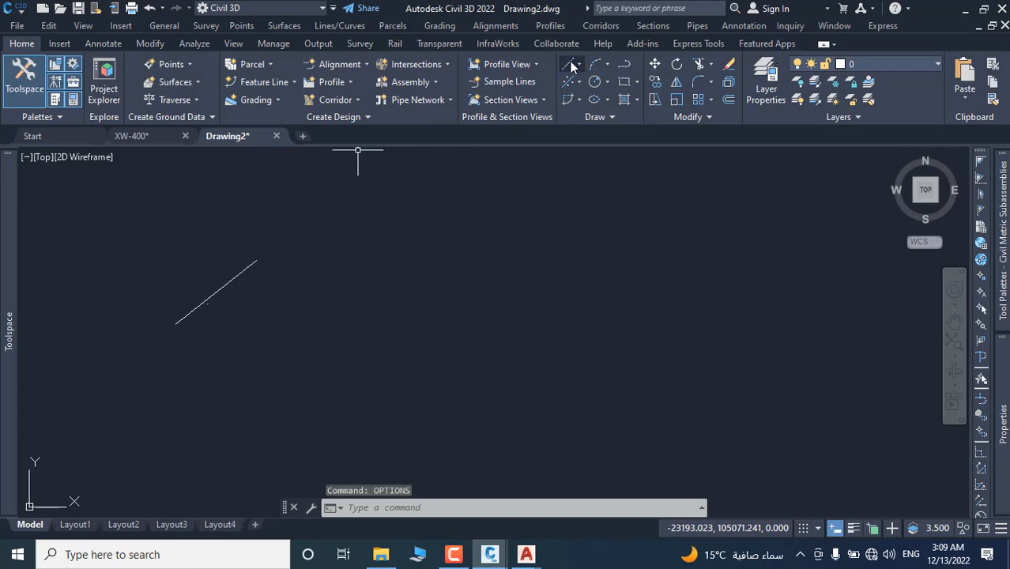
- Try starting a new line at the existing line's lower endpoint with object snap, and end the command without drawing a segment
left_click(576, 65)
left_click(589, 86)
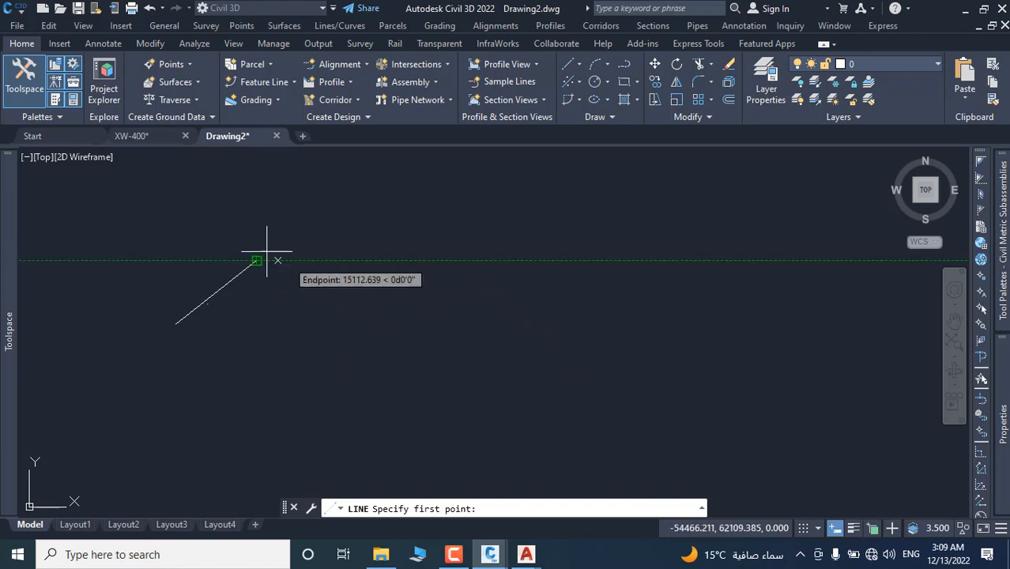
key("Return")
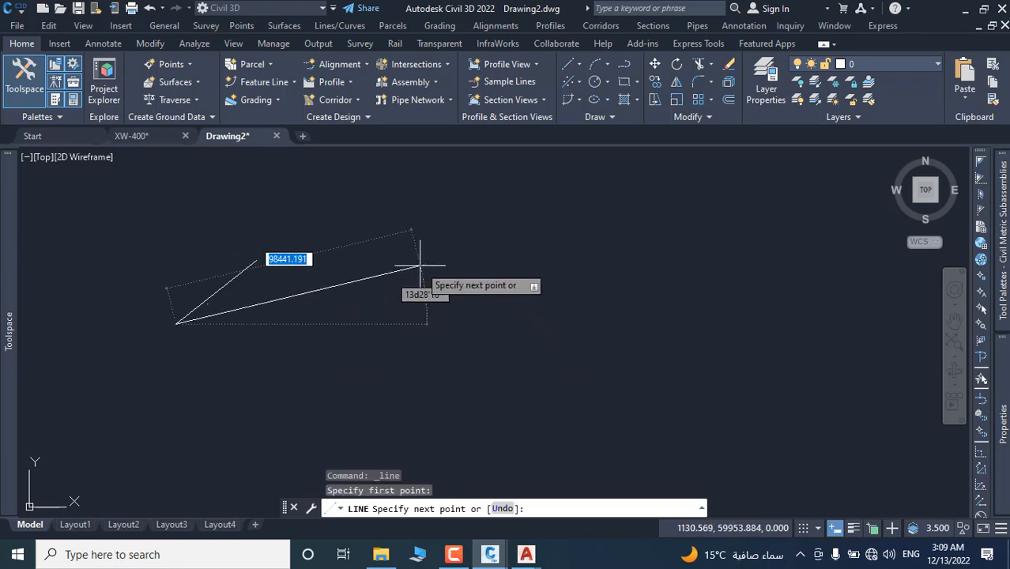
key("Return")
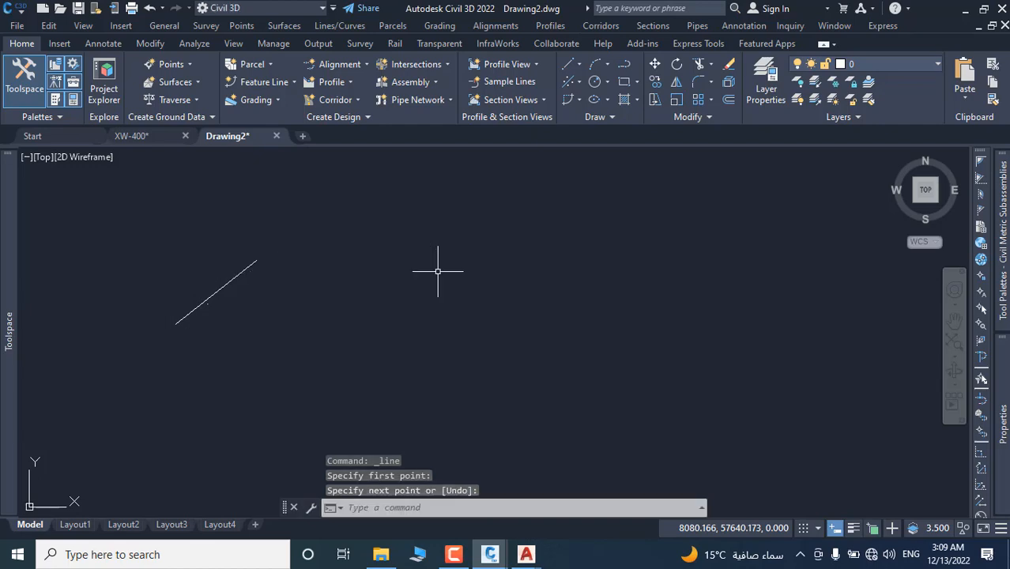
- Increase the pickbox size to about two thirds of its range in the Options and save the setting
right_click(423, 272)
mouse_move(482, 298)
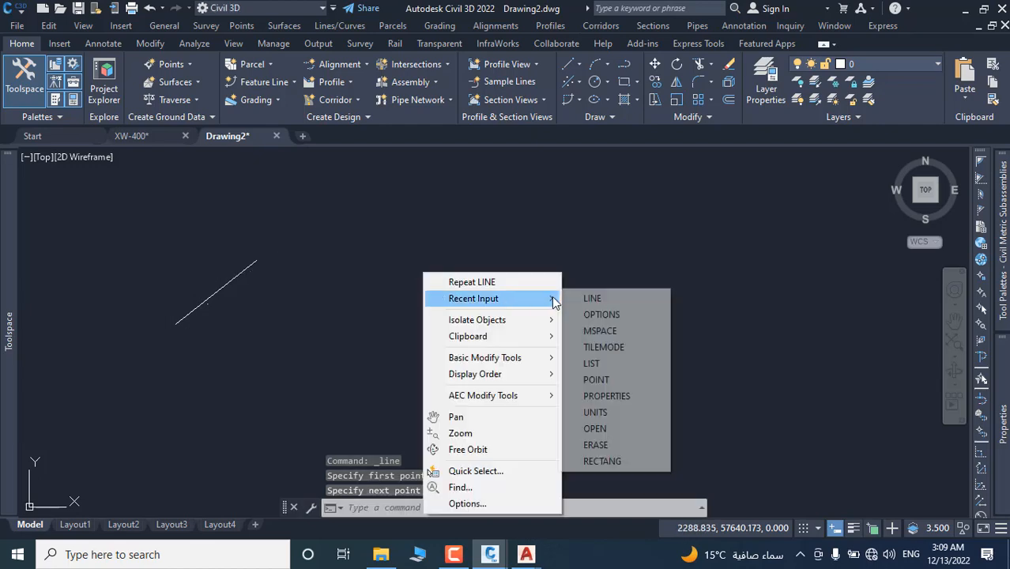
left_click(599, 316)
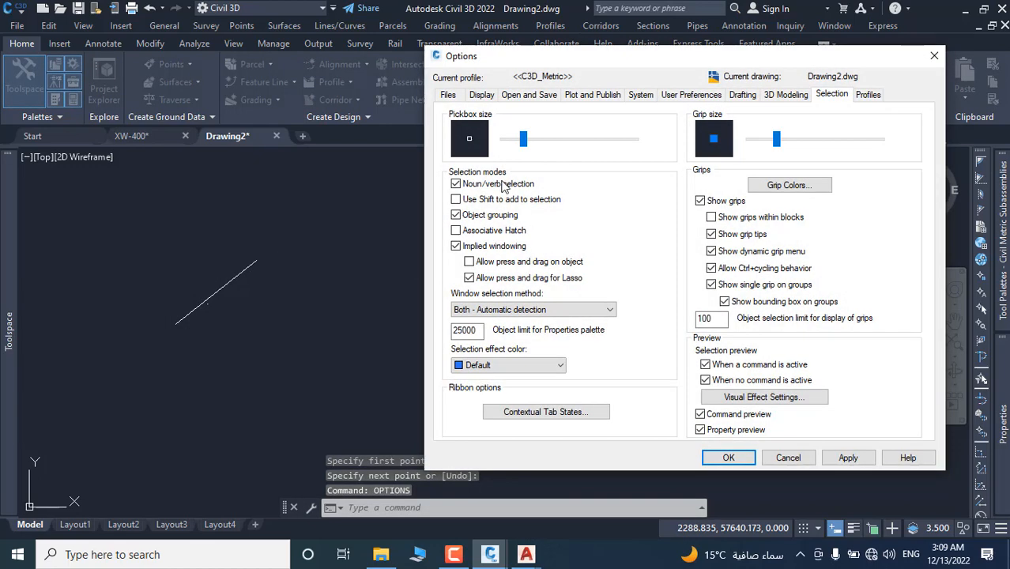
left_click_drag(525, 143, 595, 143)
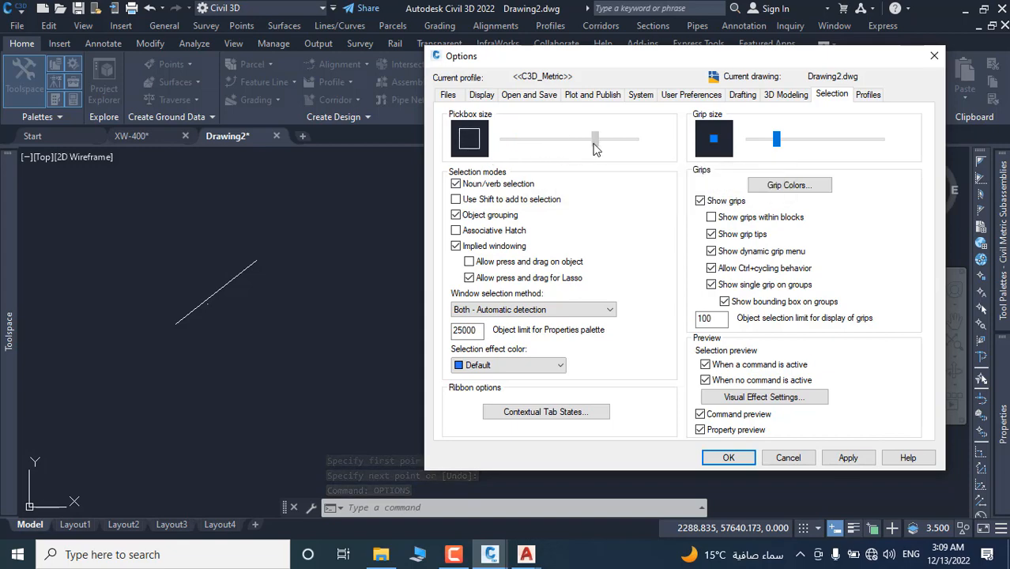
left_click(844, 458)
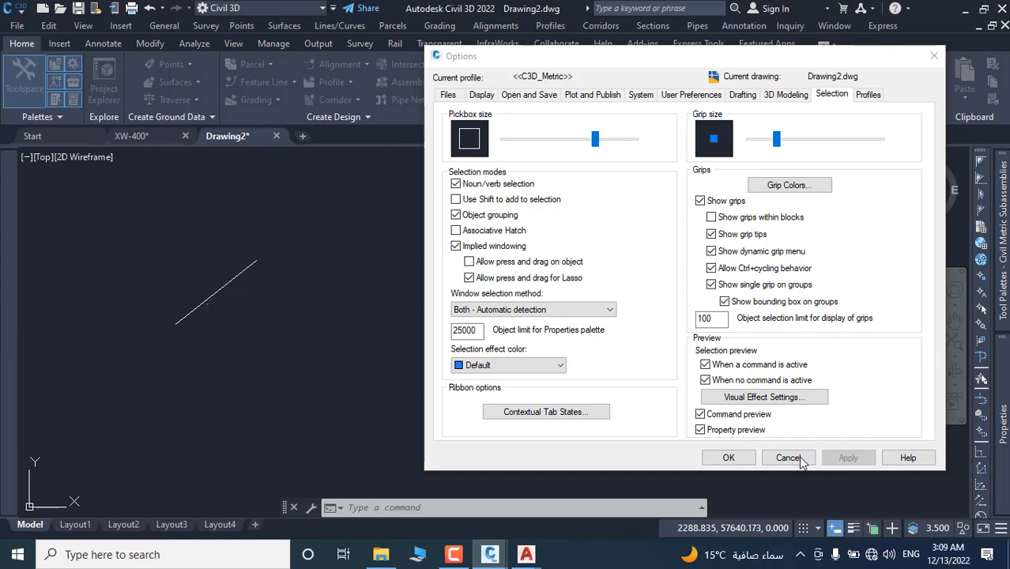
left_click(728, 458)
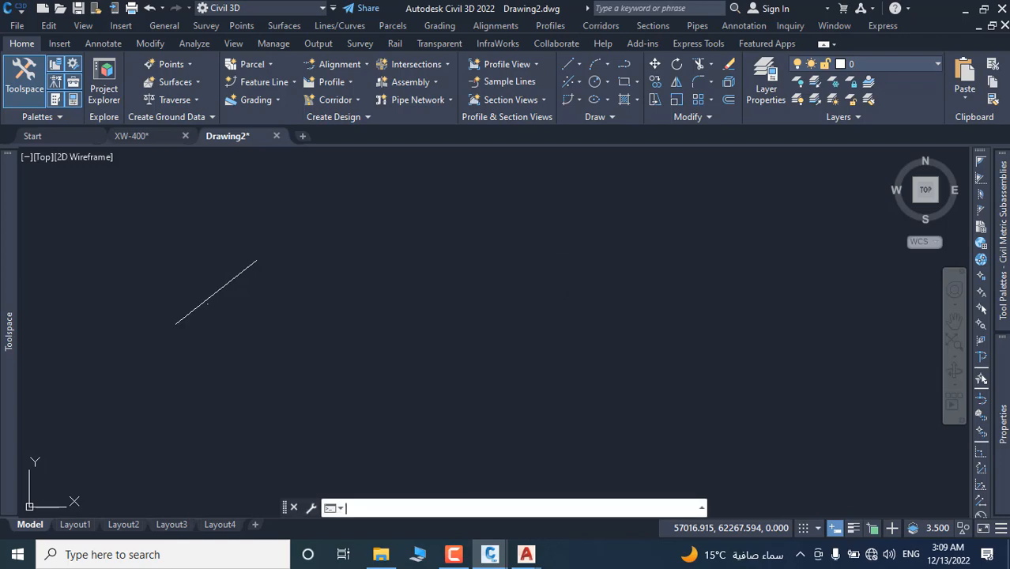
- Reduce the pickbox size to about a fifth of its range in the Options and save the setting
type("op")
key("Return")
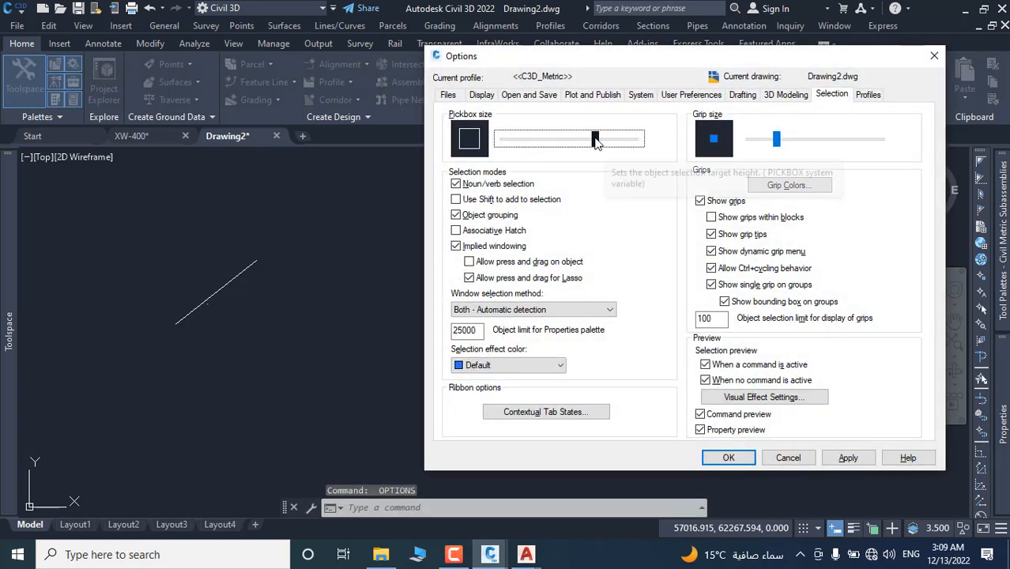
left_click_drag(595, 141, 530, 140)
left_click(846, 458)
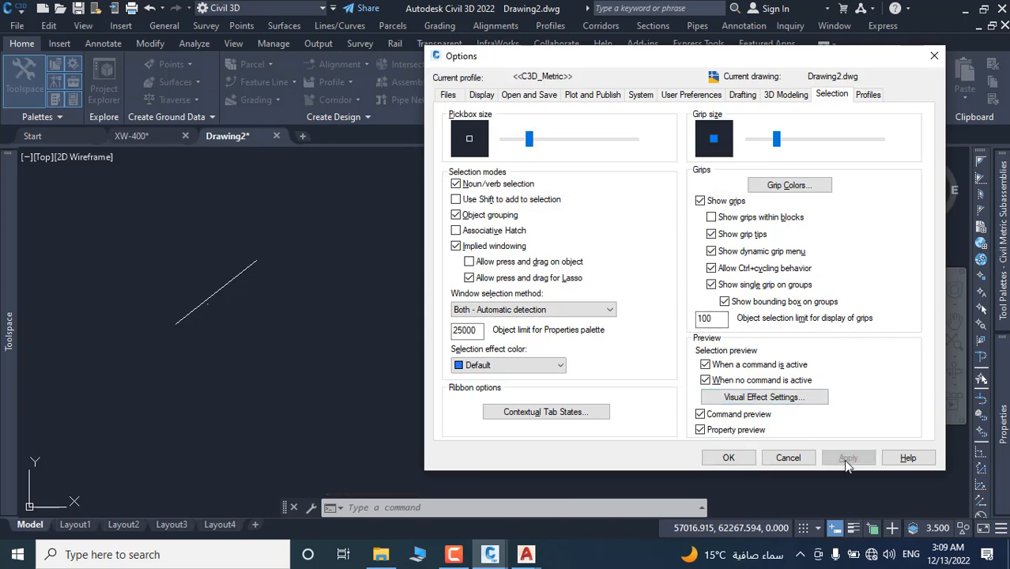
left_click(729, 459)
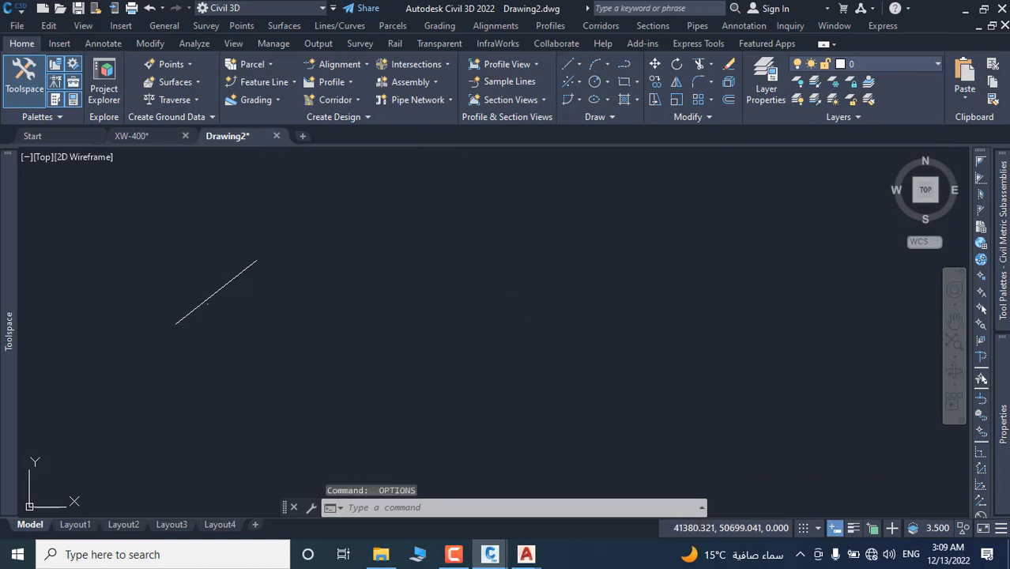
- Reopen the Options and review the grip colors for unselected, hovered and selected grips and the grip contour
key("Return")
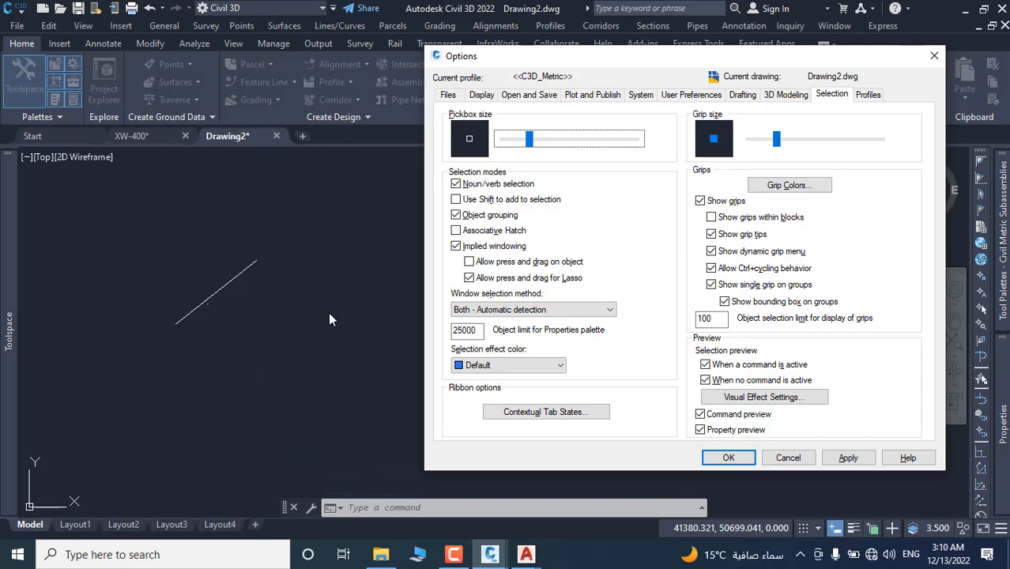
left_click(787, 188)
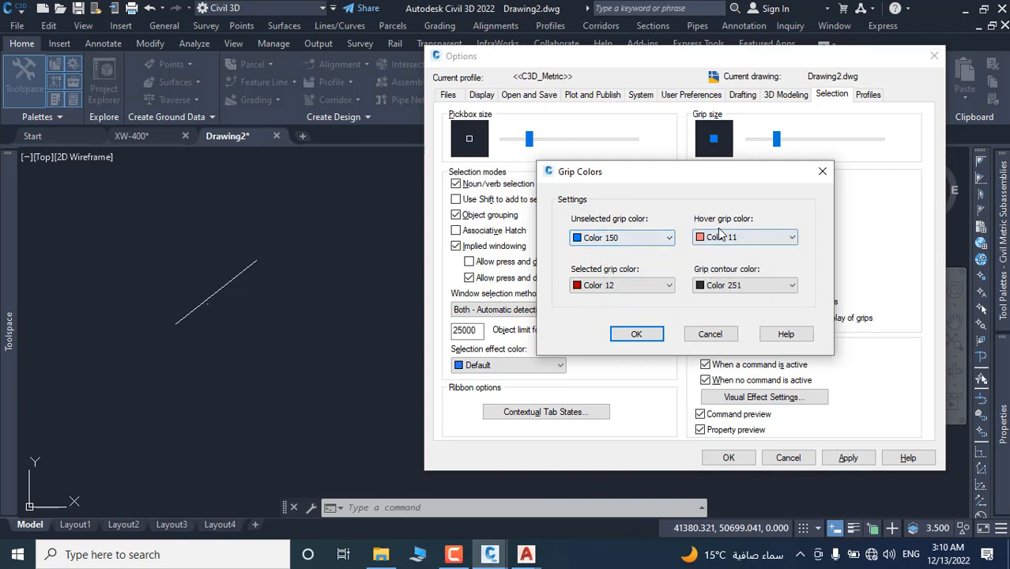
left_click(637, 334)
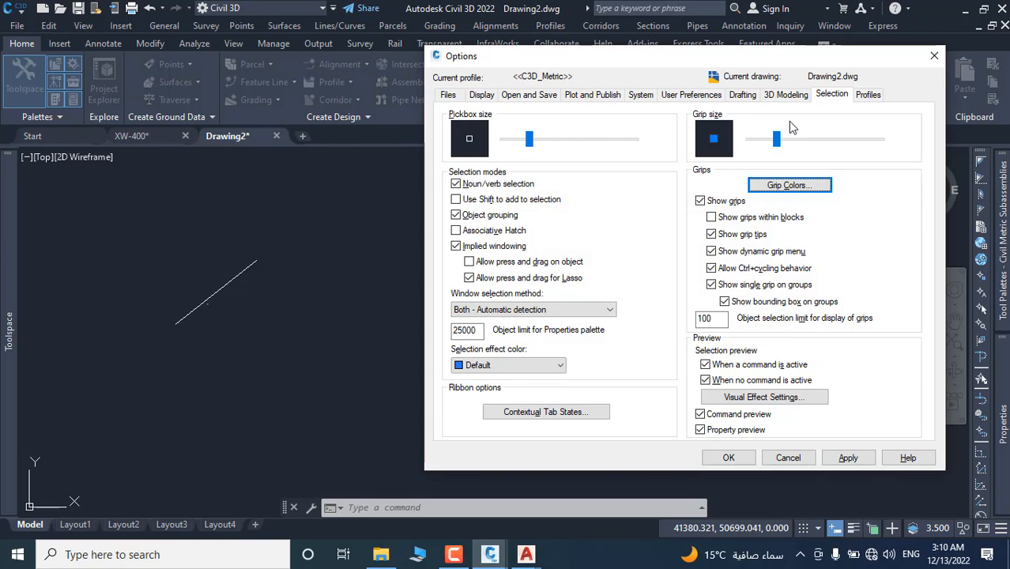
- Look through the profiles, user preferences and drafting options, including the drafting tooltip and camera glyph appearance settings
left_click(869, 95)
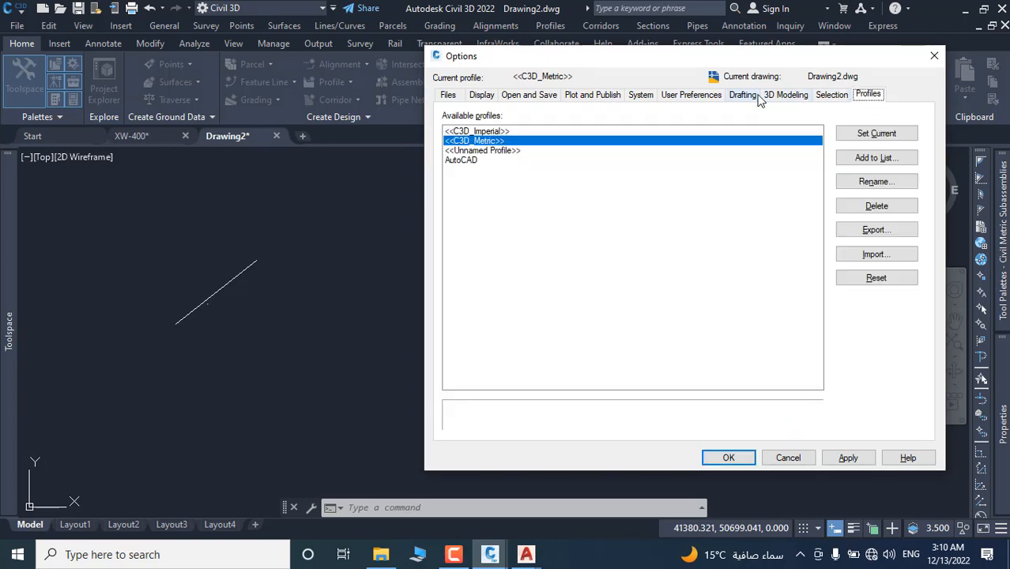
left_click(693, 95)
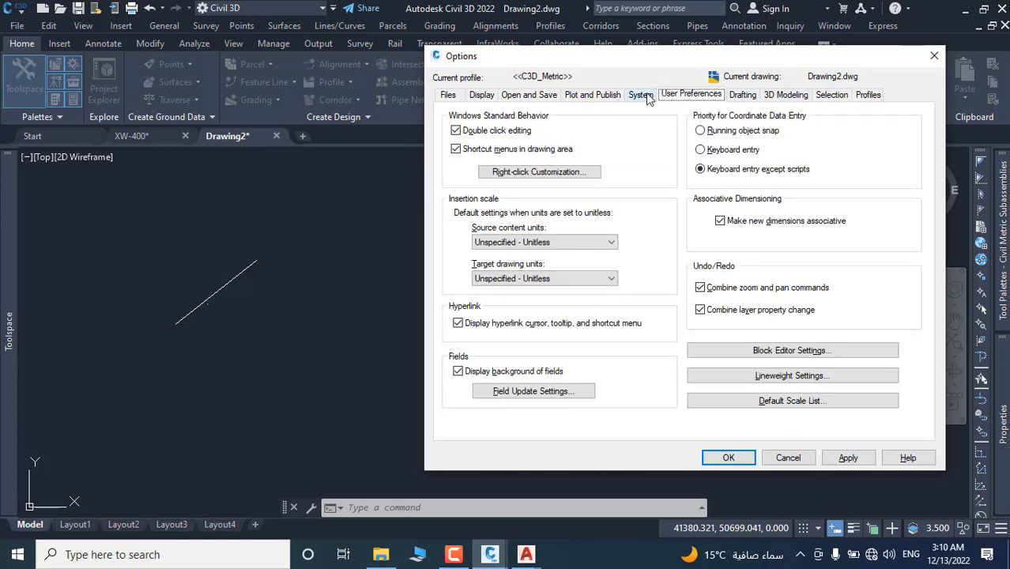
left_click(743, 96)
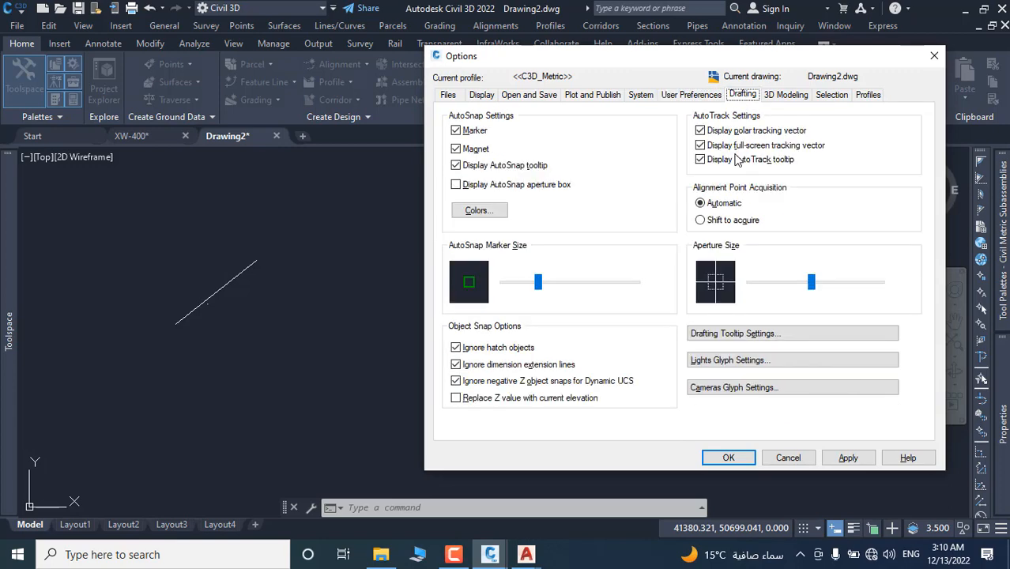
left_click(773, 332)
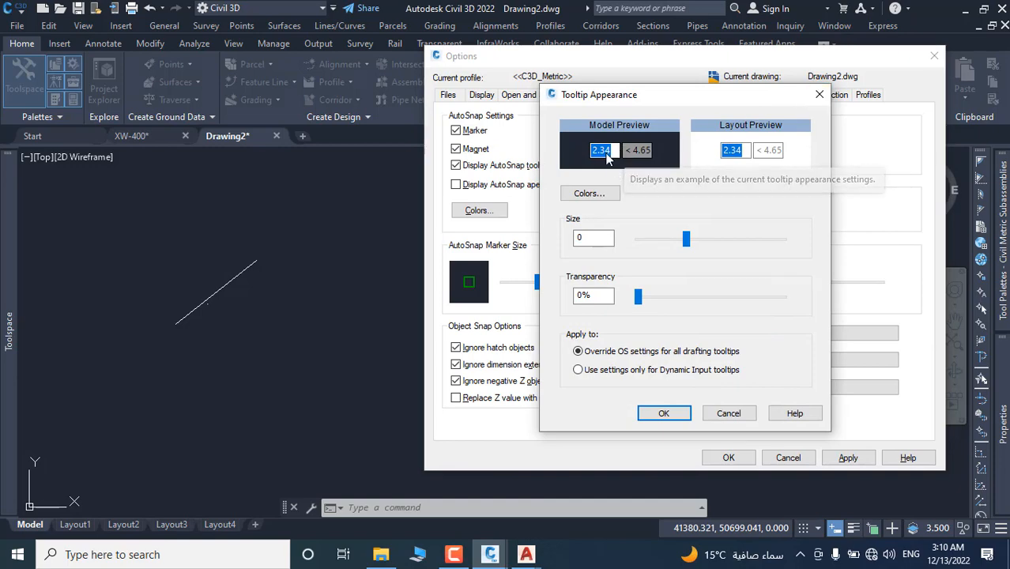
left_click(819, 98)
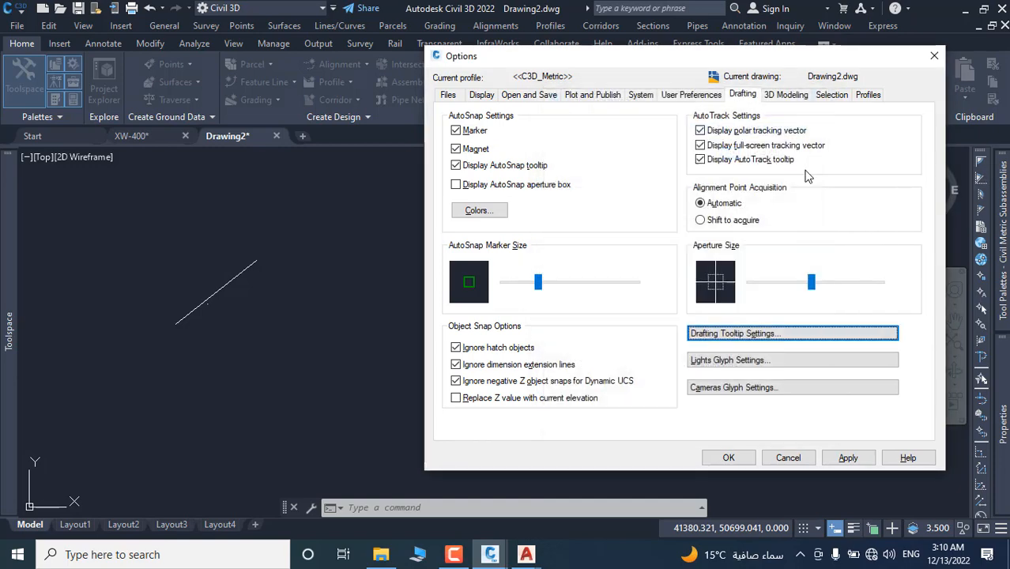
left_click(738, 392)
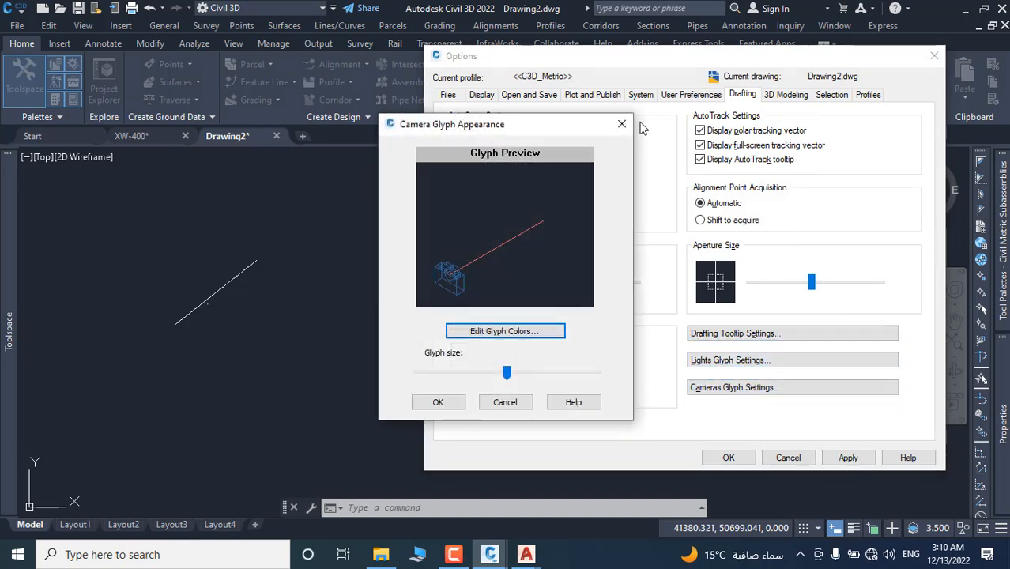
left_click(625, 128)
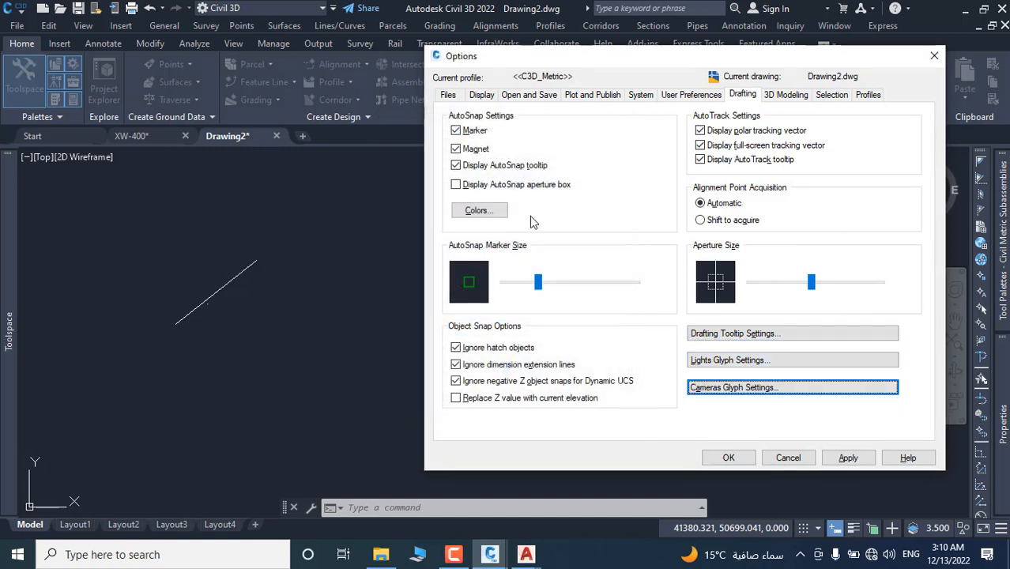
- Set the 2D Autosnap marker color for 2D model space to Black and save the options
left_click(479, 210)
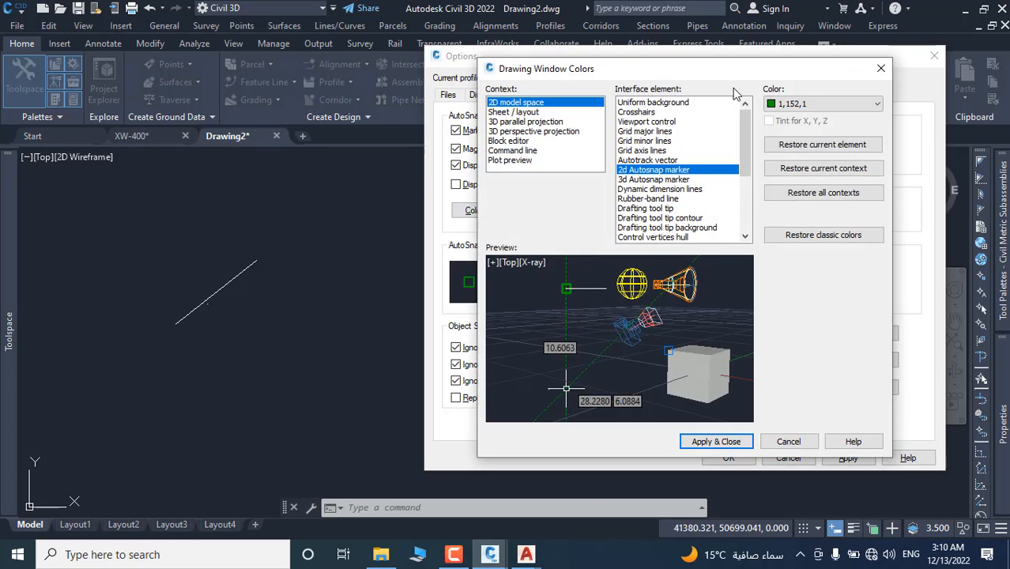
left_click_drag(727, 75, 751, 75)
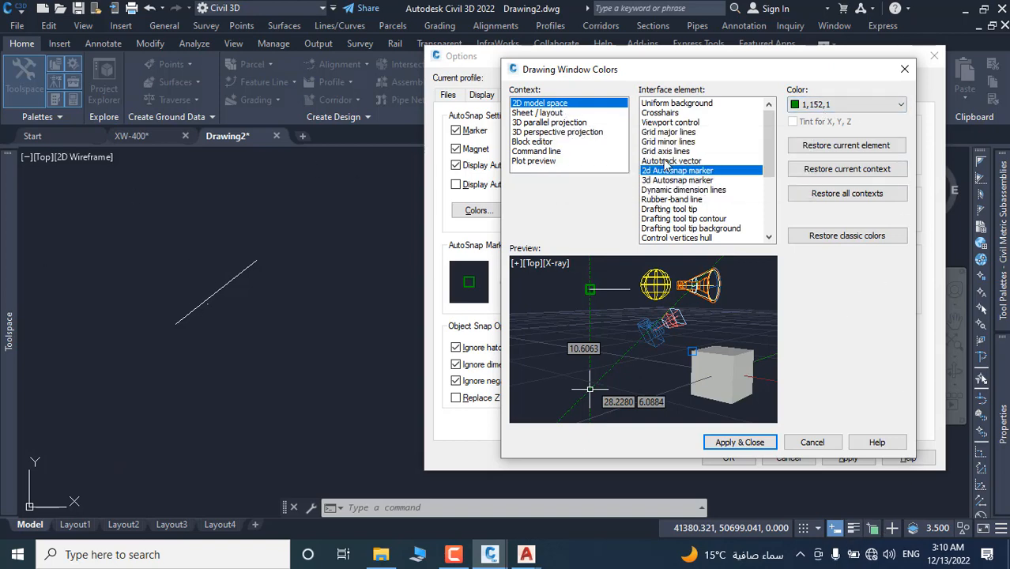
left_click(901, 104)
left_click(806, 204)
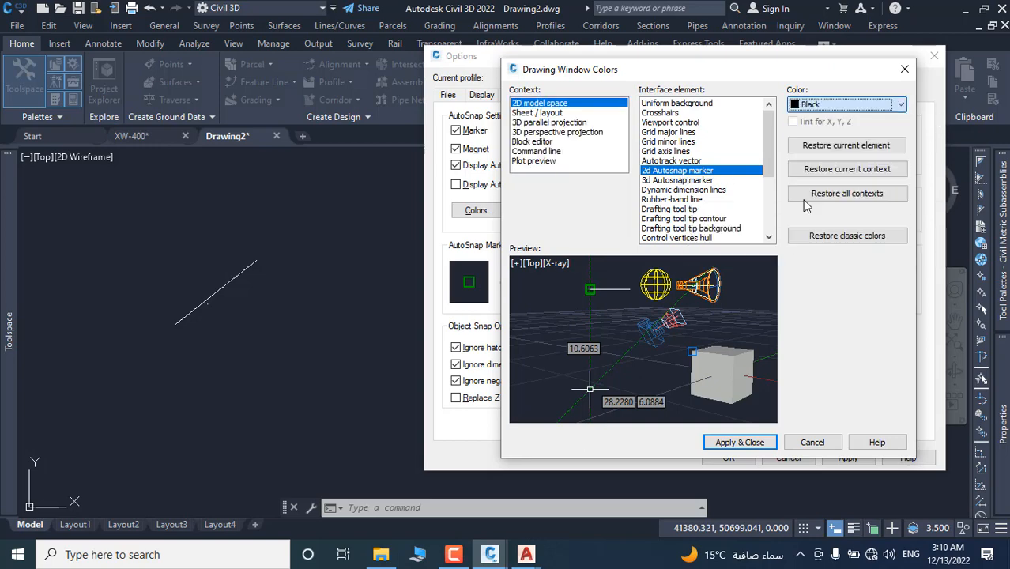
left_click(740, 442)
left_click(846, 458)
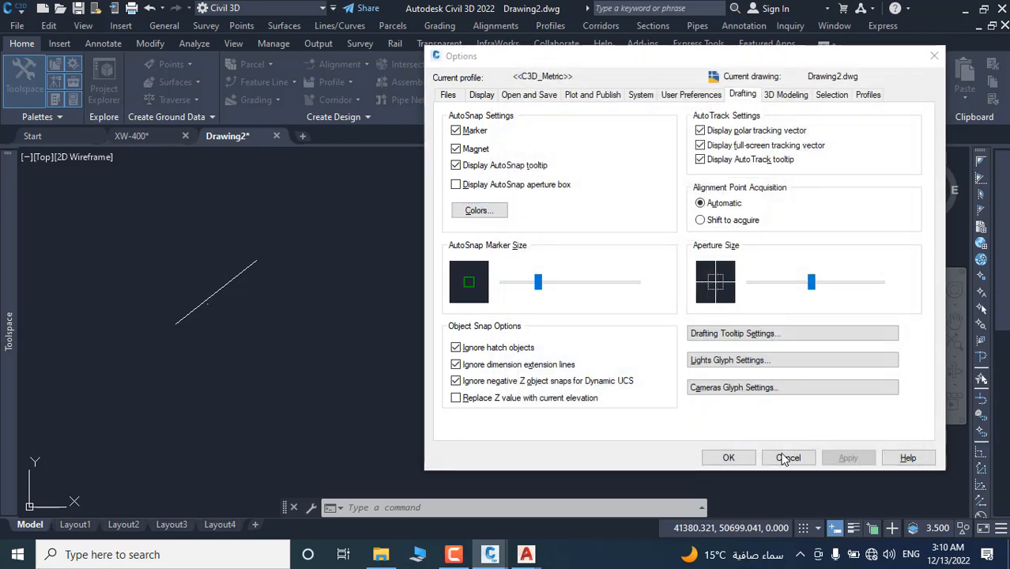
key("Return")
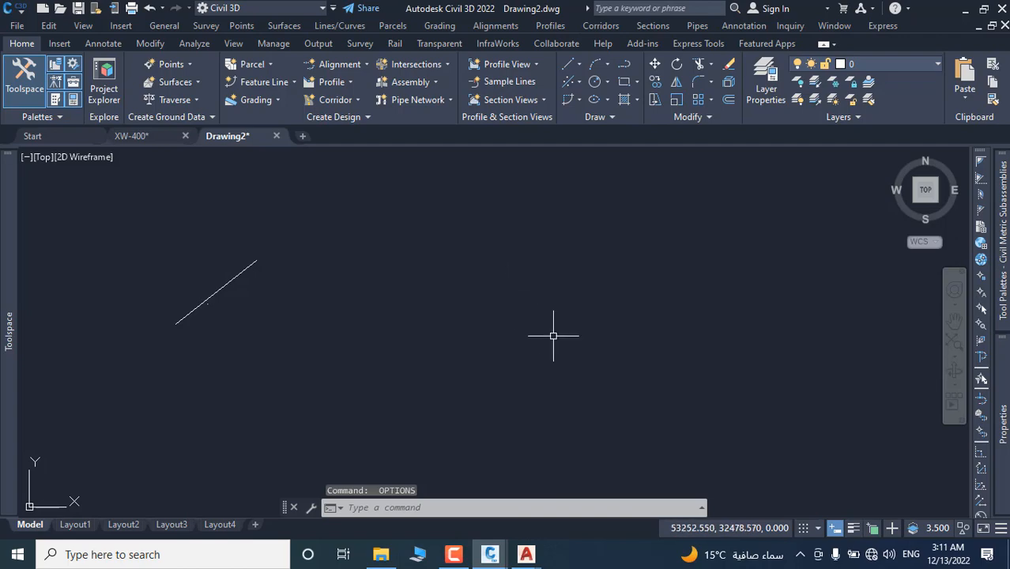
- Change the uniform background color of 2D model space to White in the display options and close the Options
scroll(548, 330, "up", 2)
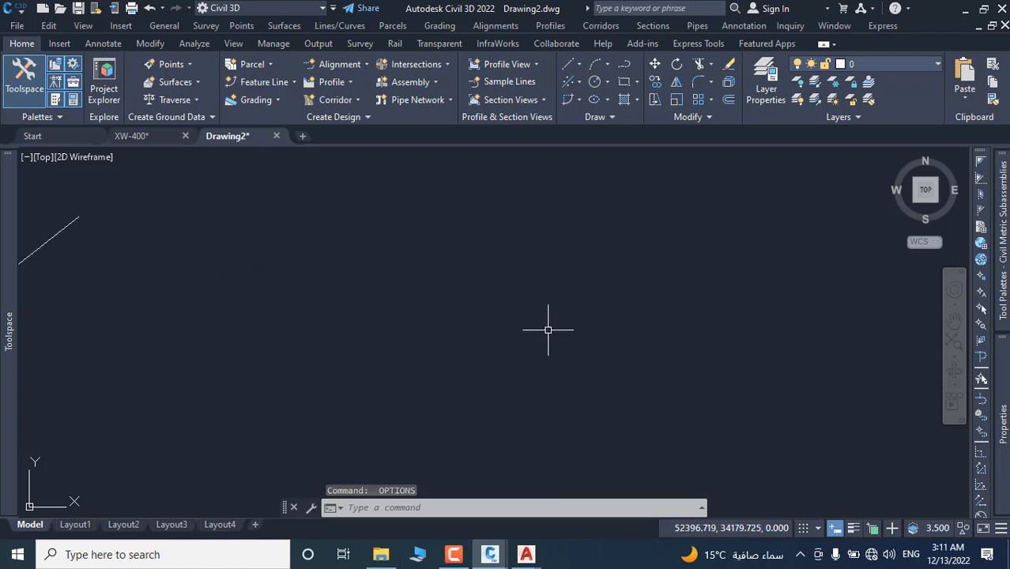
right_click(518, 297)
left_click(559, 288)
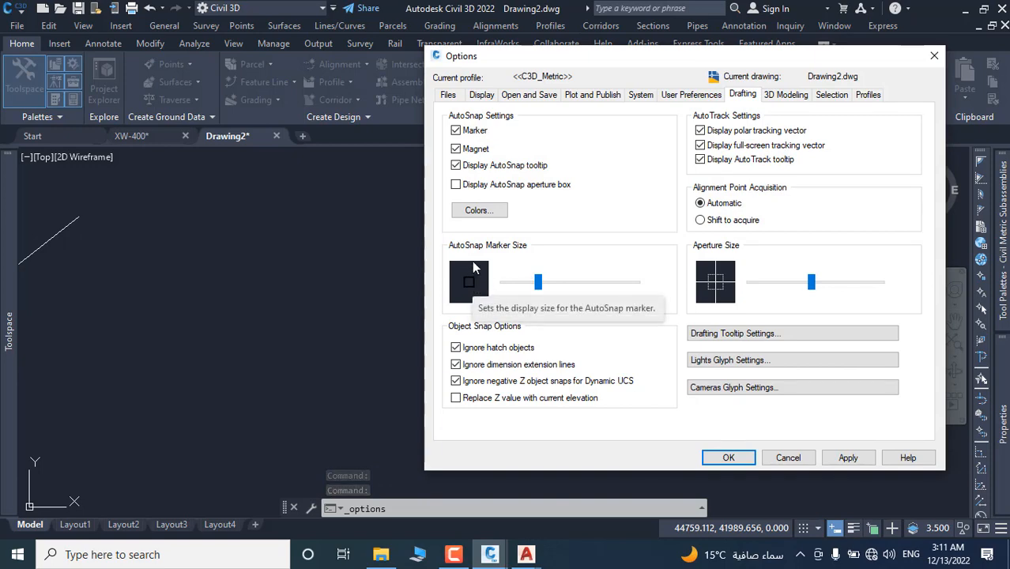
left_click(484, 96)
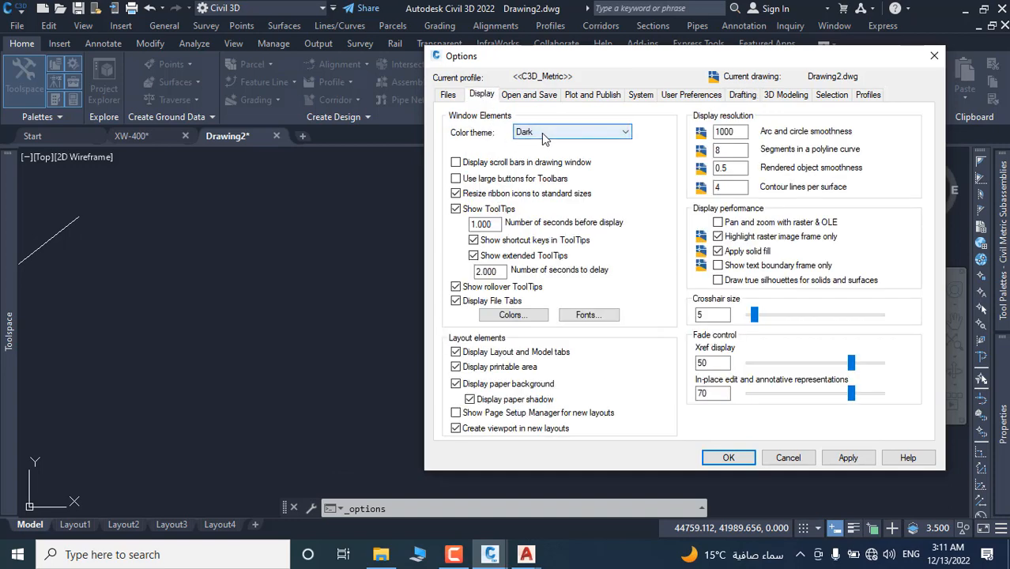
left_click(510, 315)
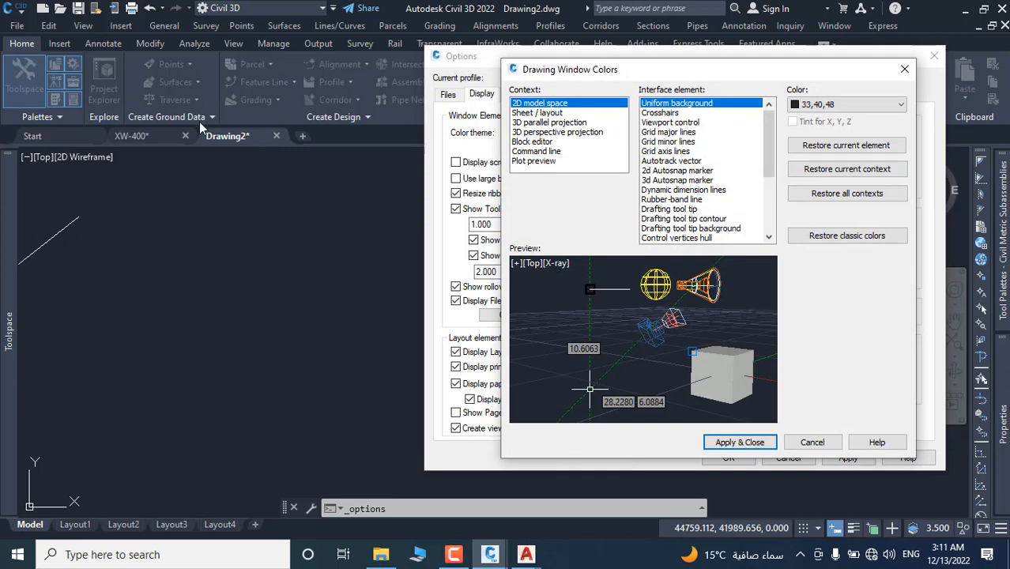
left_click(823, 108)
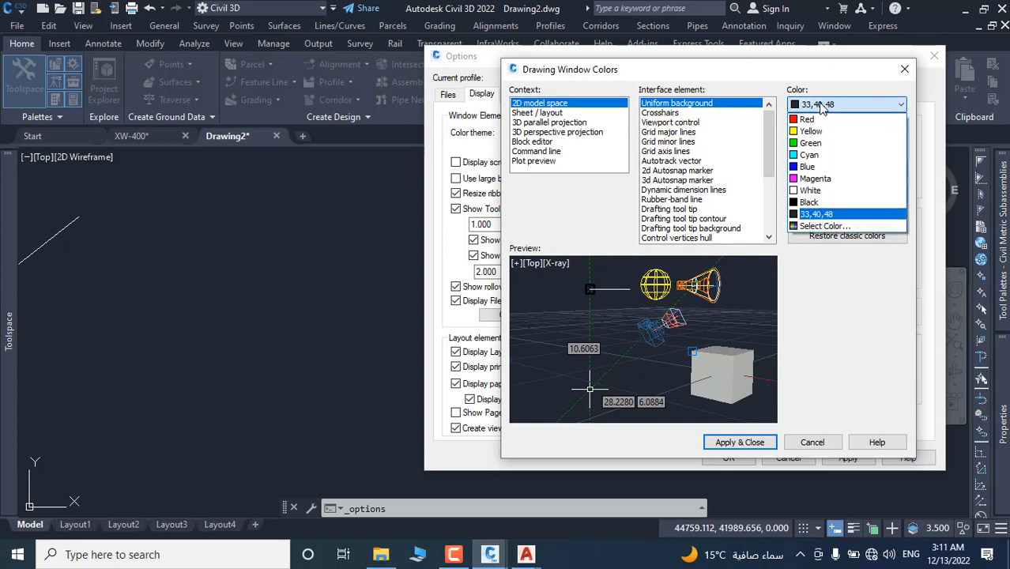
left_click(818, 194)
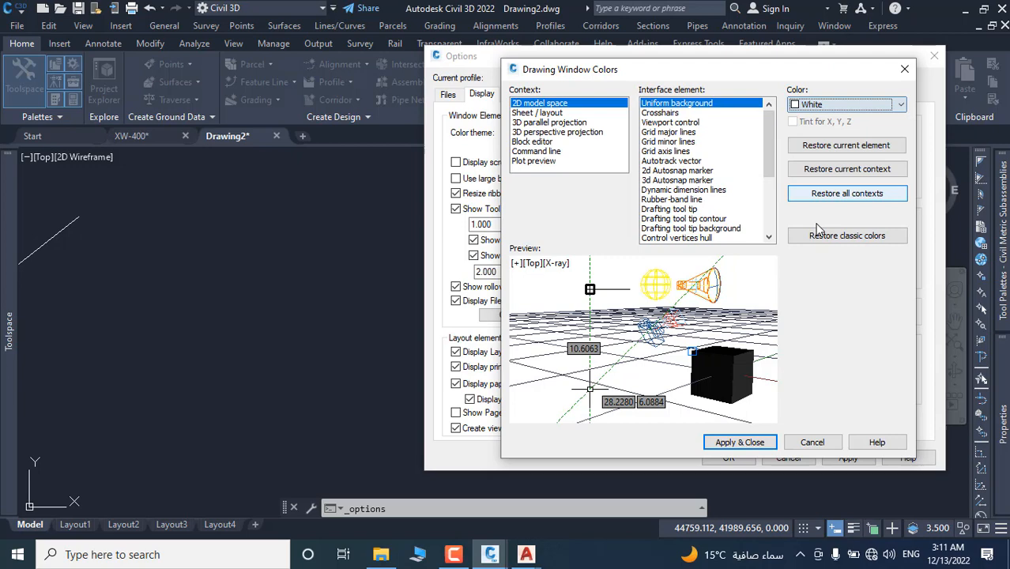
left_click(764, 442)
left_click(789, 458)
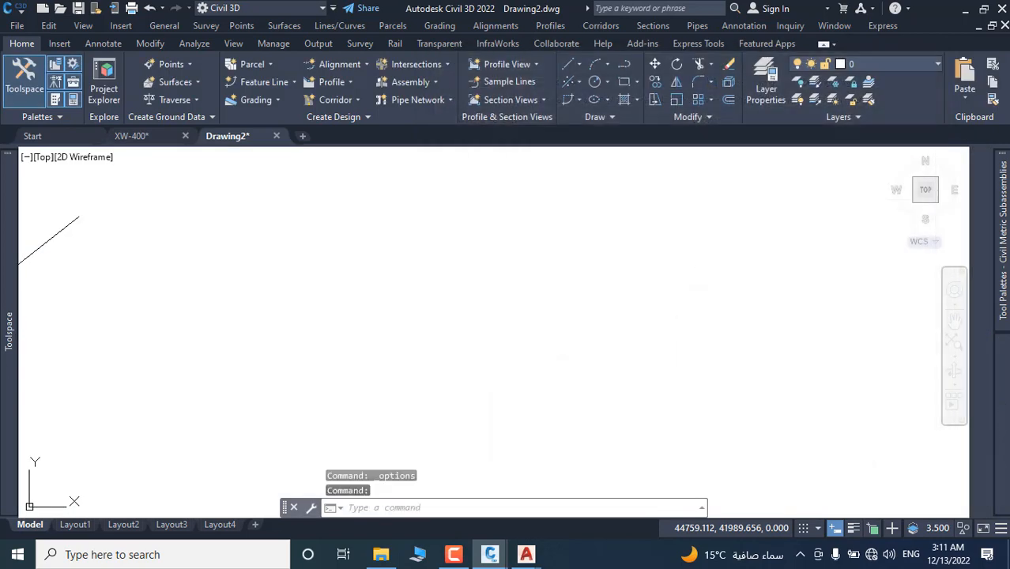
- Draw a seven-segment zigzag line across the empty area beside the existing line and end the command
left_click(569, 65)
left_click(587, 81)
left_click(256, 236)
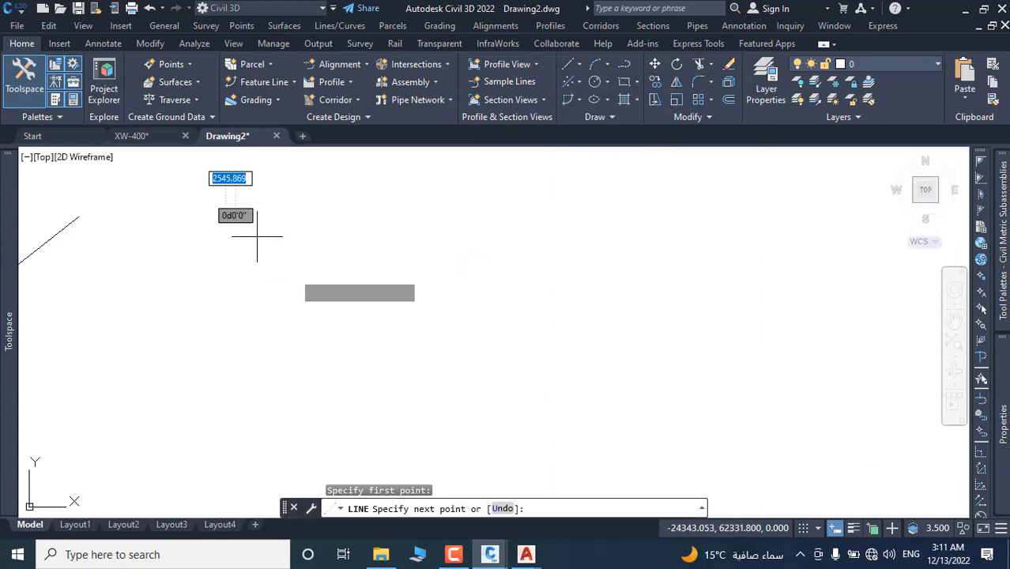
left_click(329, 293)
left_click(421, 227)
left_click(483, 332)
left_click(547, 281)
left_click(614, 396)
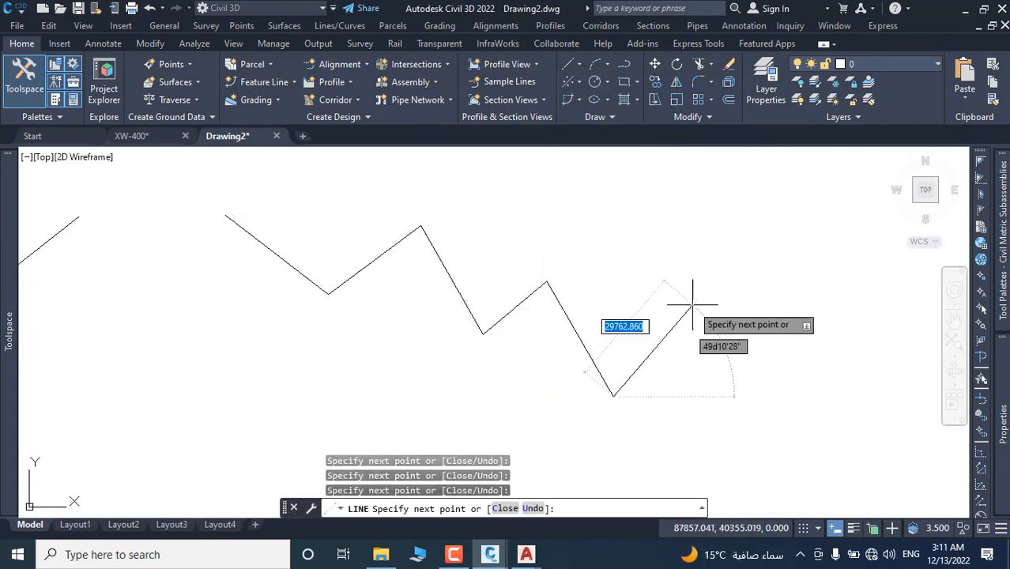
left_click(693, 304)
right_click(620, 254)
left_click(629, 268)
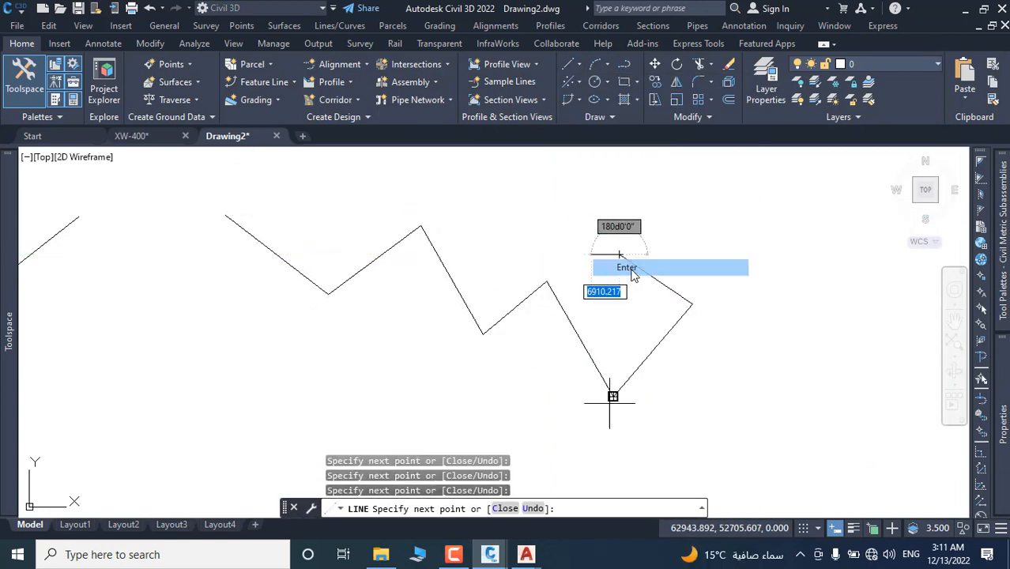
- Check the 2D Autosnap marker color in the drafting options, reselect Black and save the options
right_click(477, 177)
left_click(547, 407)
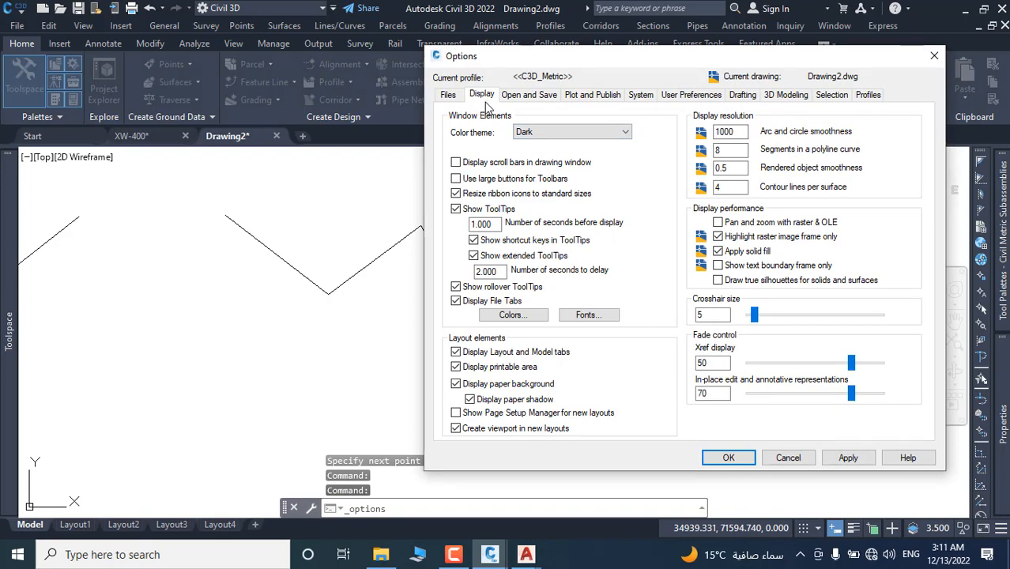
left_click(745, 95)
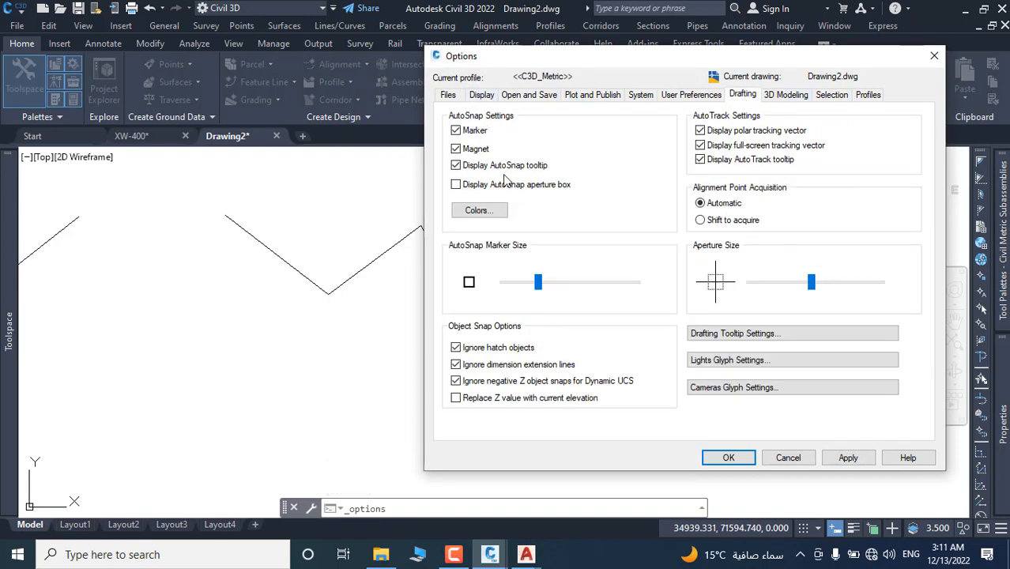
left_click(492, 212)
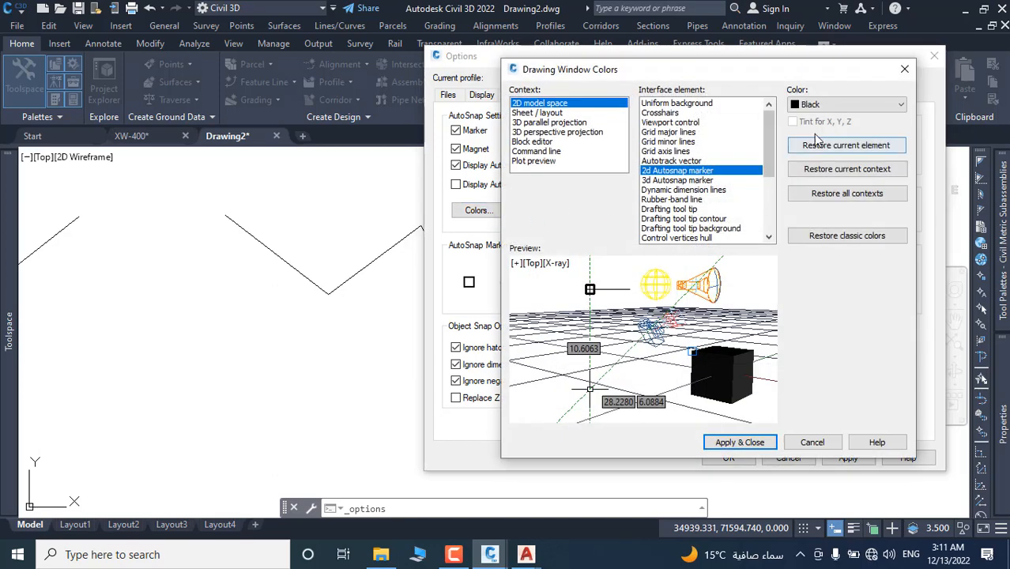
left_click(832, 109)
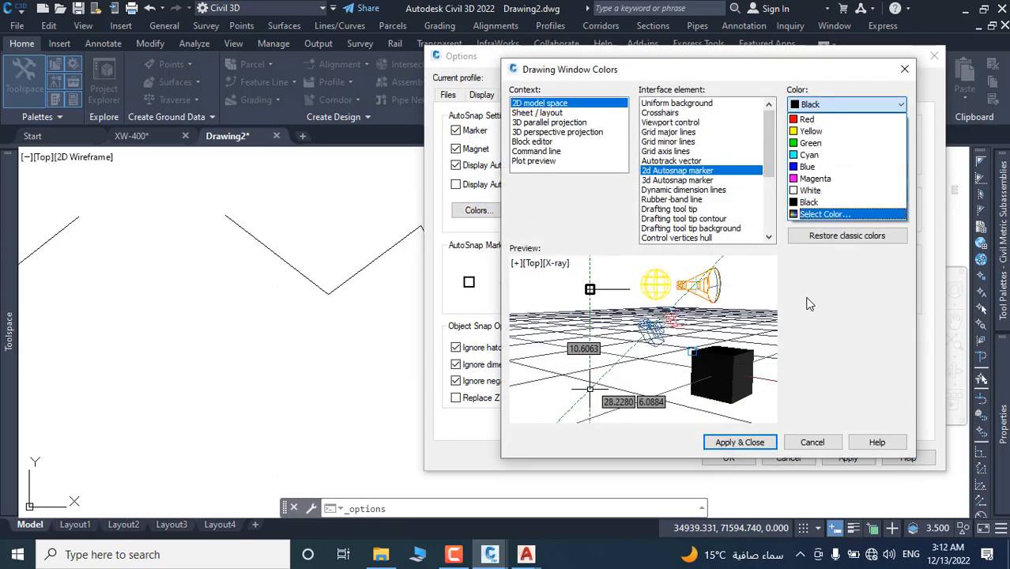
left_click(808, 204)
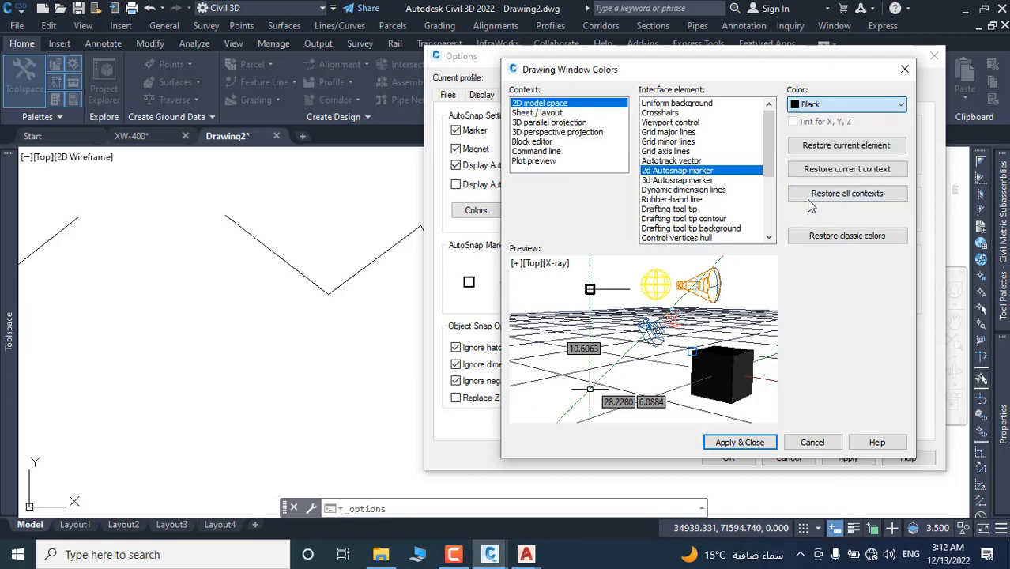
left_click(744, 443)
left_click(741, 460)
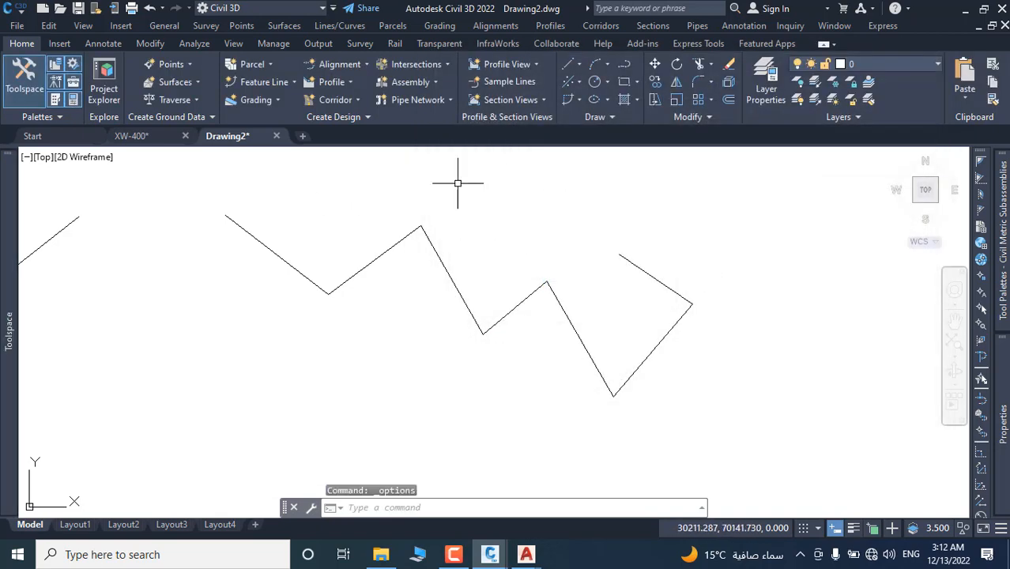
- Set the uniform background color of 2D model space to Black in the display options and save the options
right_click(327, 168)
left_click(370, 400)
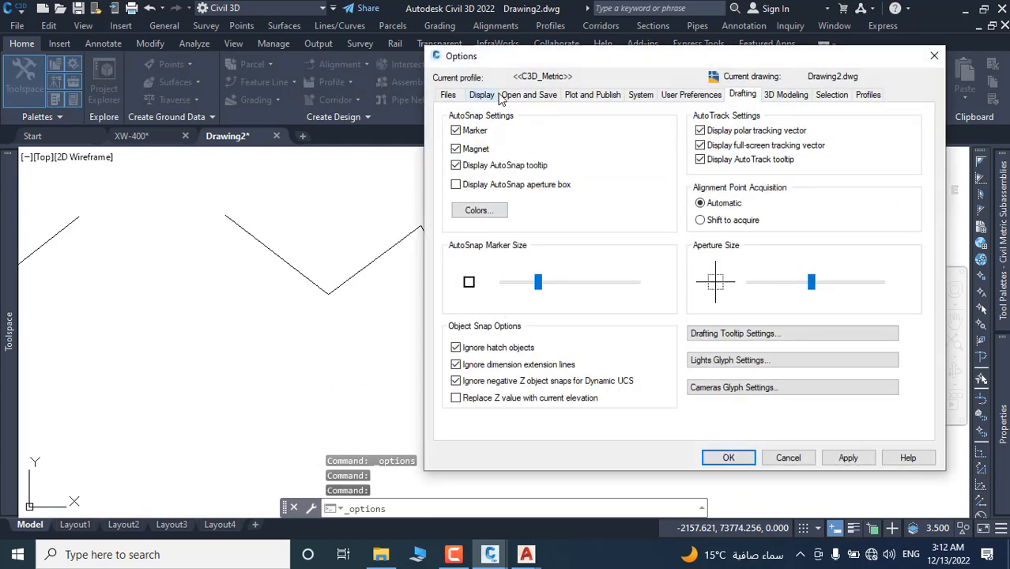
left_click(483, 96)
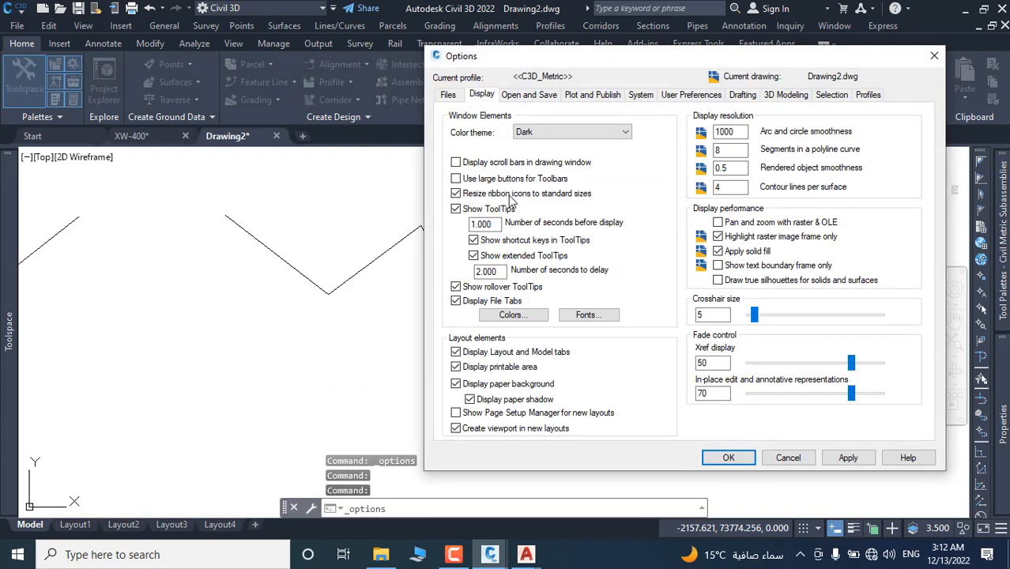
left_click(512, 314)
left_click(845, 105)
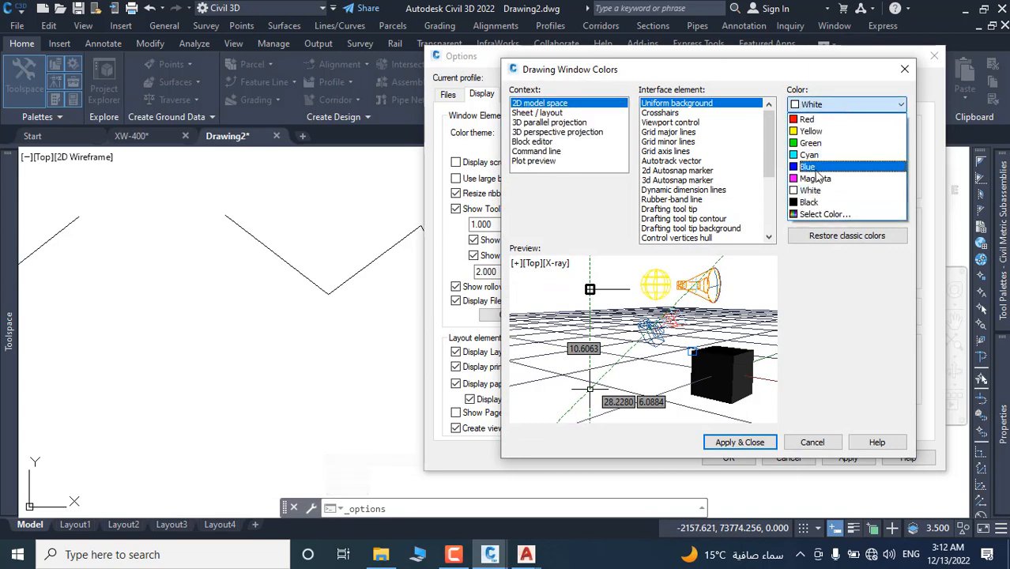
left_click(815, 208)
left_click(740, 442)
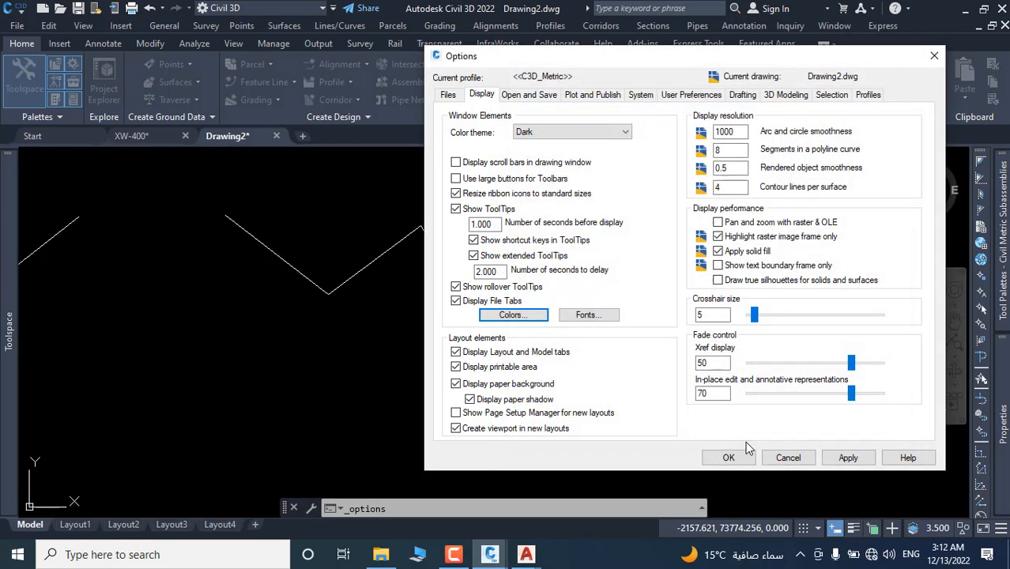
left_click(728, 458)
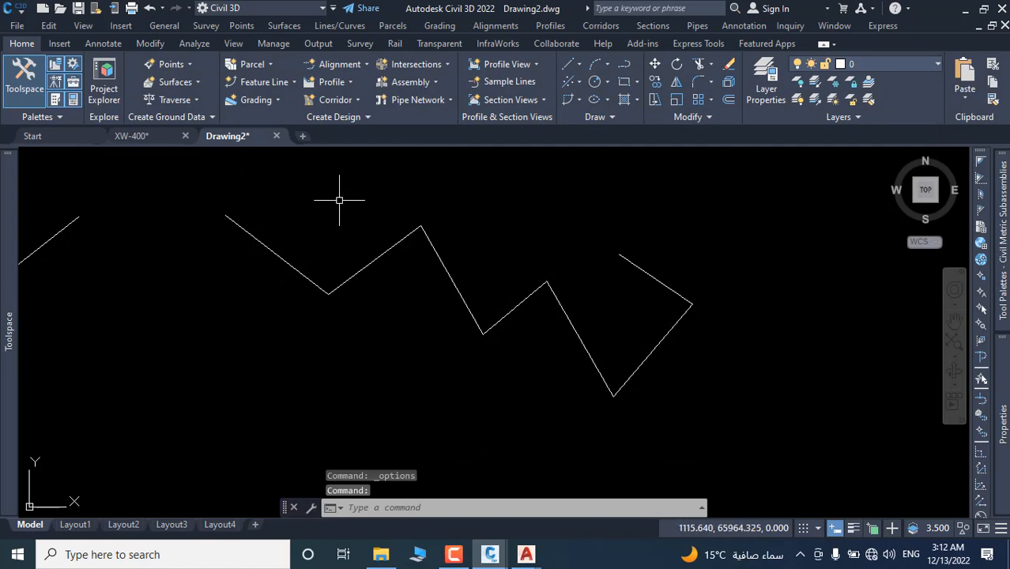
- Open the custom color selection for the uniform background of 2D model space in the display options
right_click(298, 176)
left_click(345, 408)
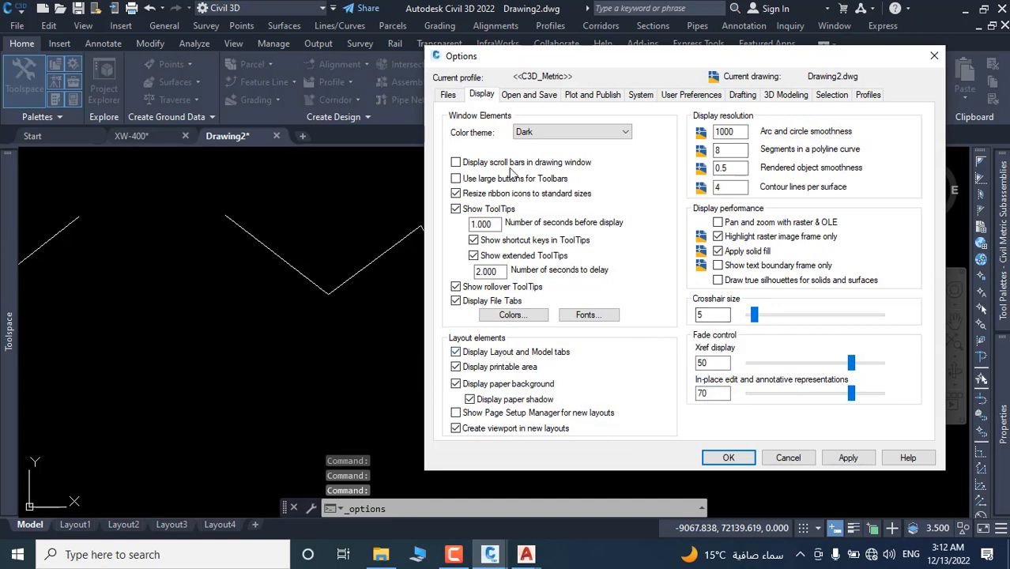
left_click(513, 314)
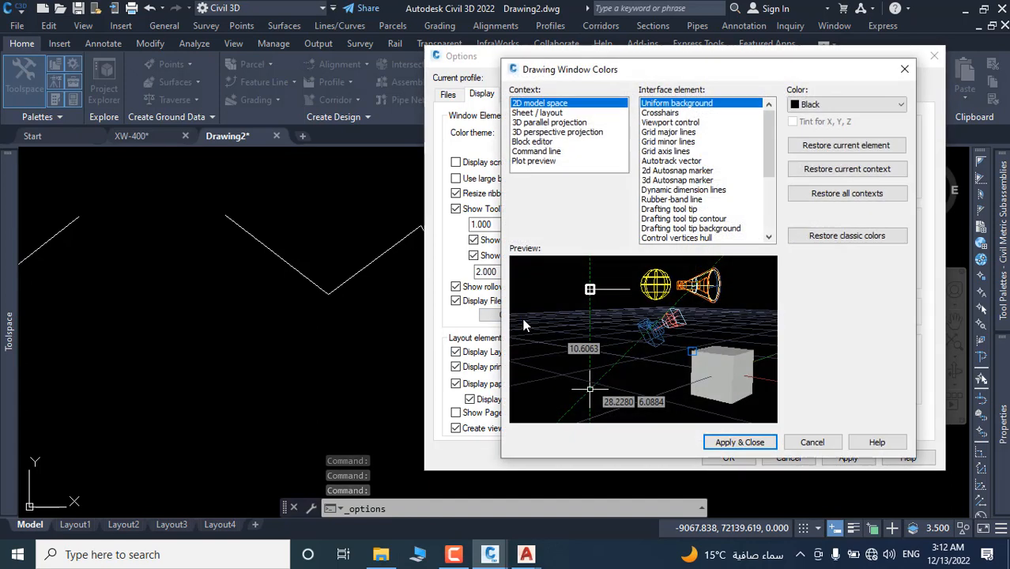
left_click(894, 106)
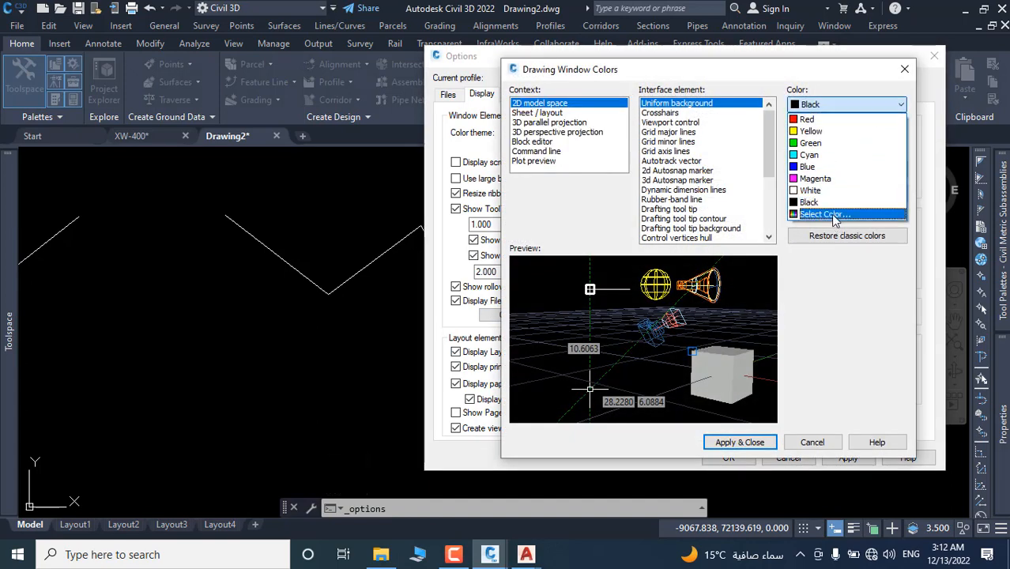
left_click(833, 218)
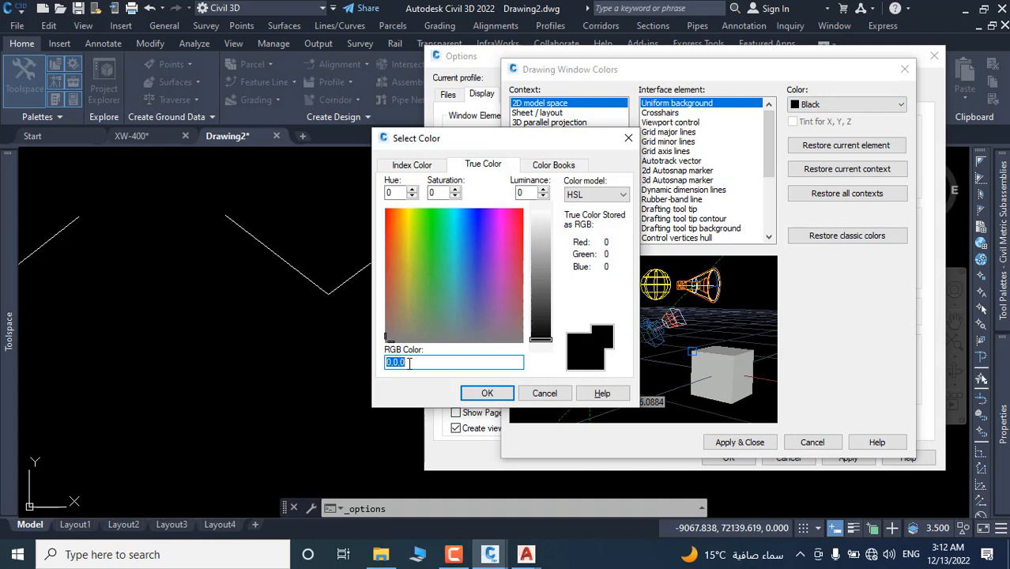
- Examine the Index Color, True Color and Color Books choices for the background color
left_click(414, 167)
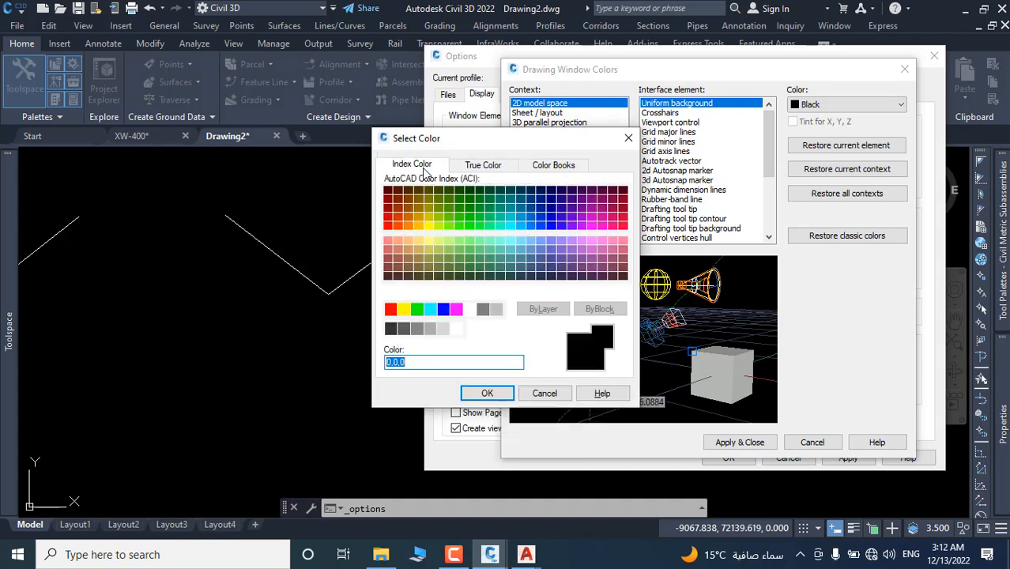
left_click(551, 165)
left_click(493, 167)
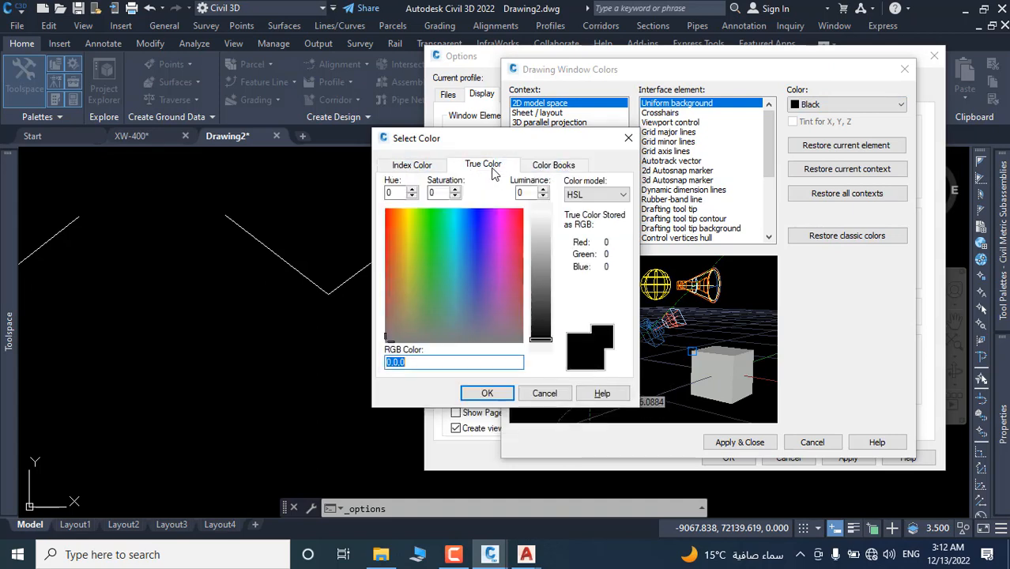
left_click(546, 164)
left_click(480, 166)
left_click(411, 167)
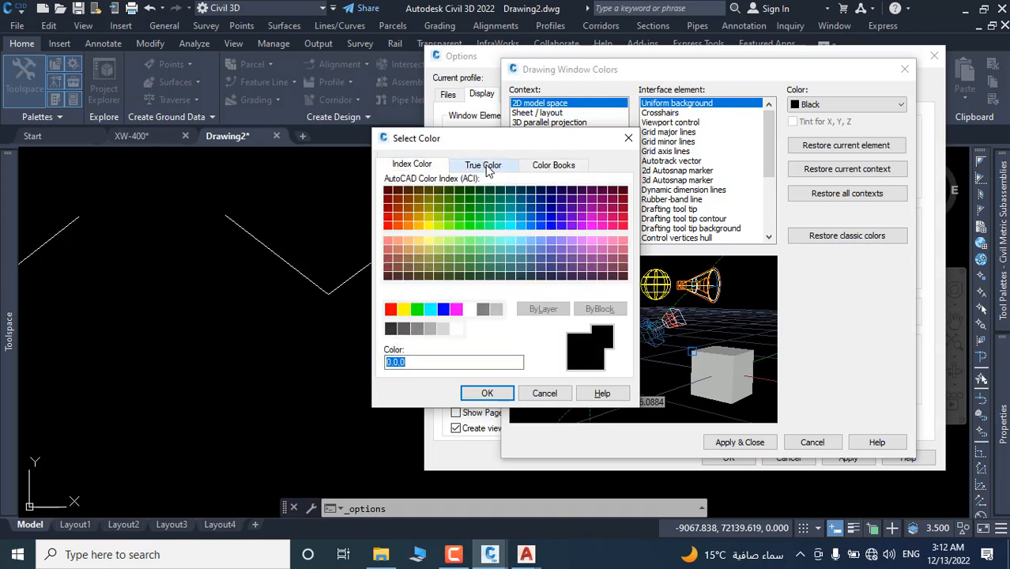
left_click(487, 169)
left_click(427, 173)
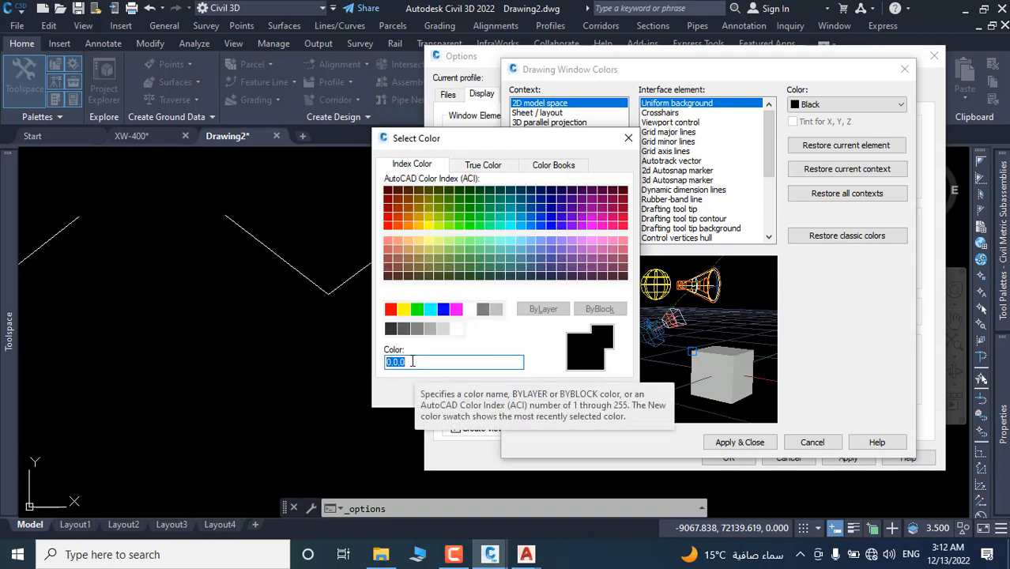
- Set the 2D model space background to the true color RGB 33,40,48 and save the options
left_click(484, 166)
double_click(432, 360)
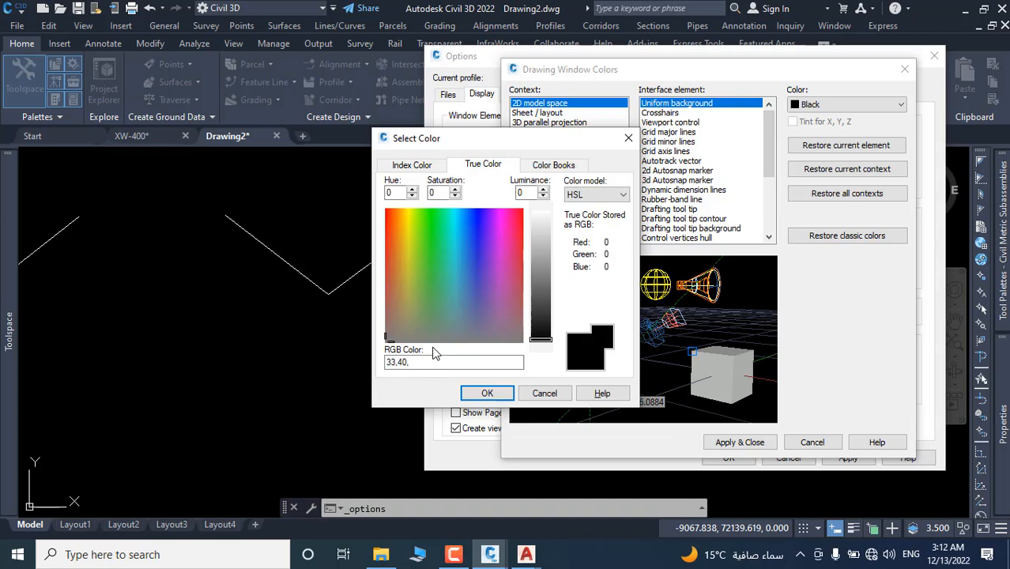
left_click(477, 393)
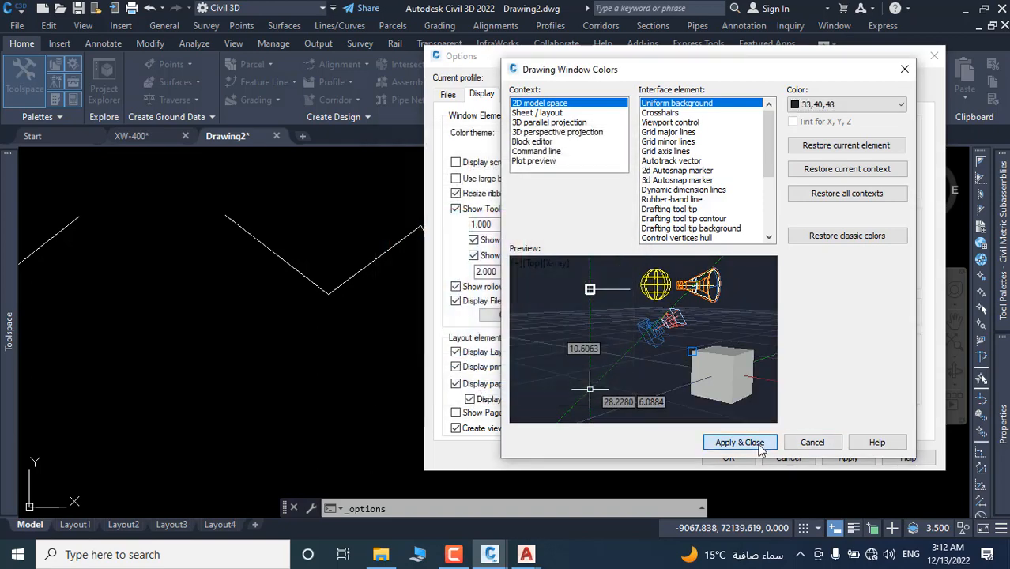
left_click(740, 442)
left_click(728, 459)
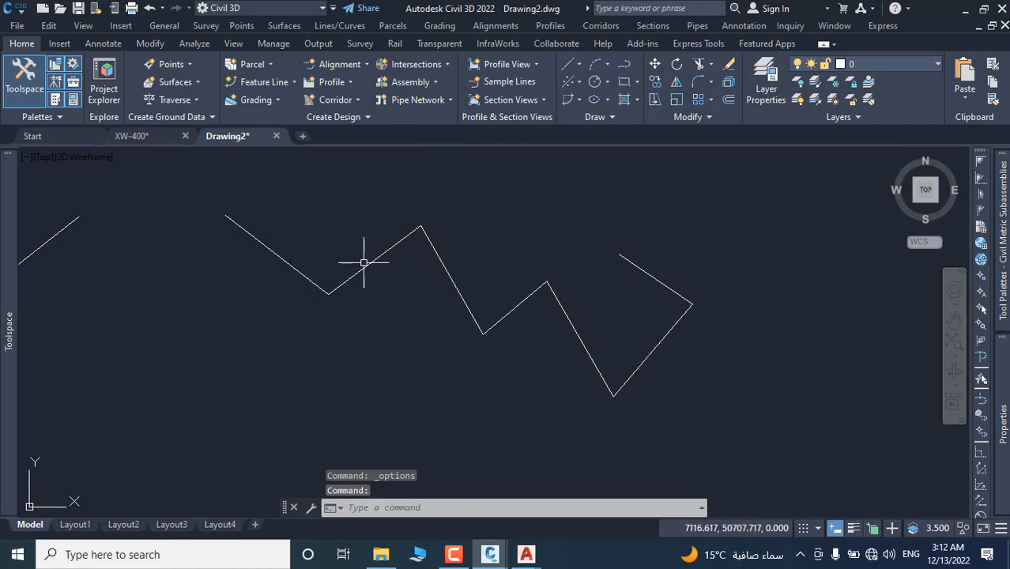
- Review the 2D Autosnap marker color in the drafting options and the grip colors in the selection options
right_click(355, 224)
left_click(395, 456)
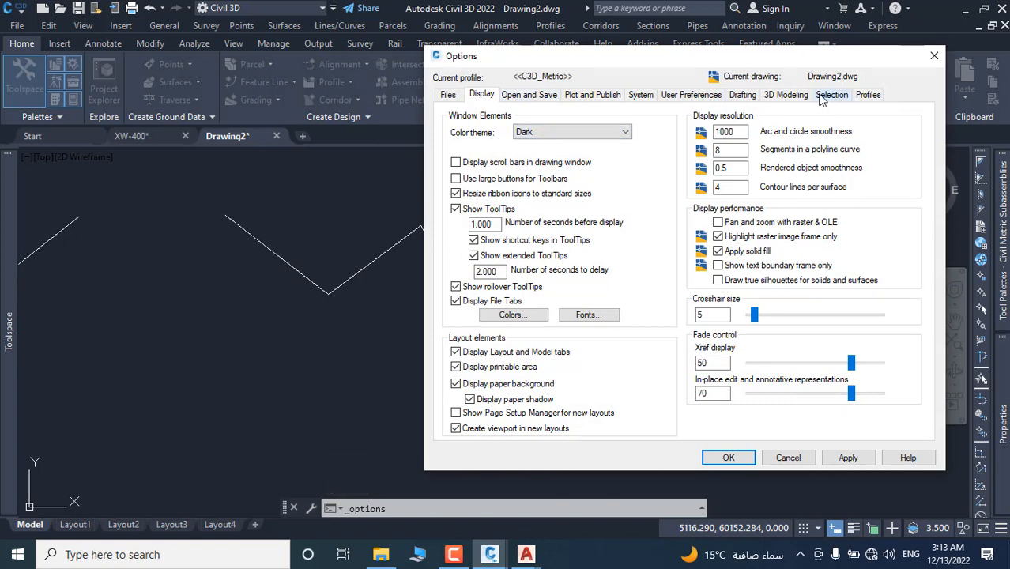
left_click(747, 96)
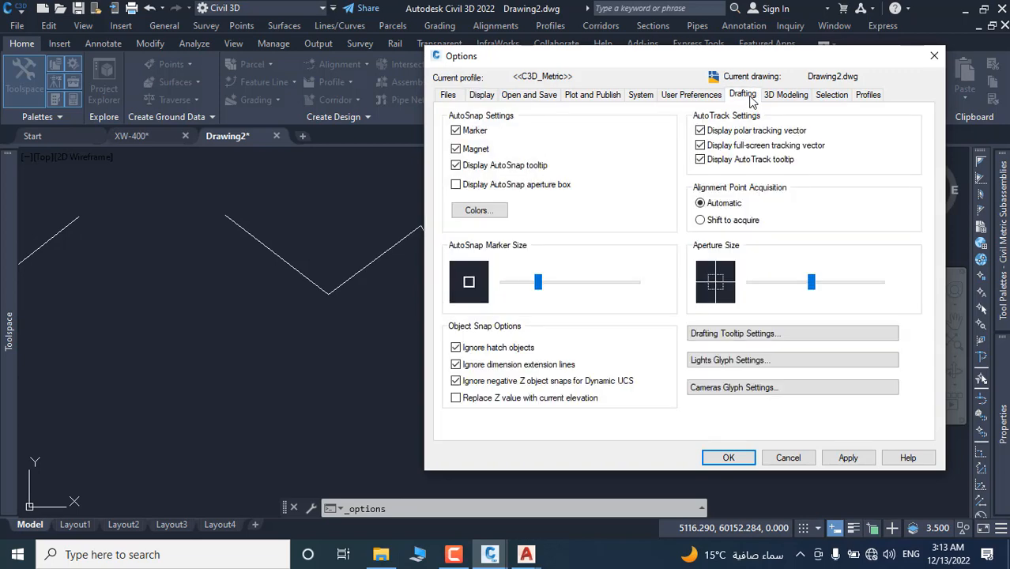
left_click(463, 211)
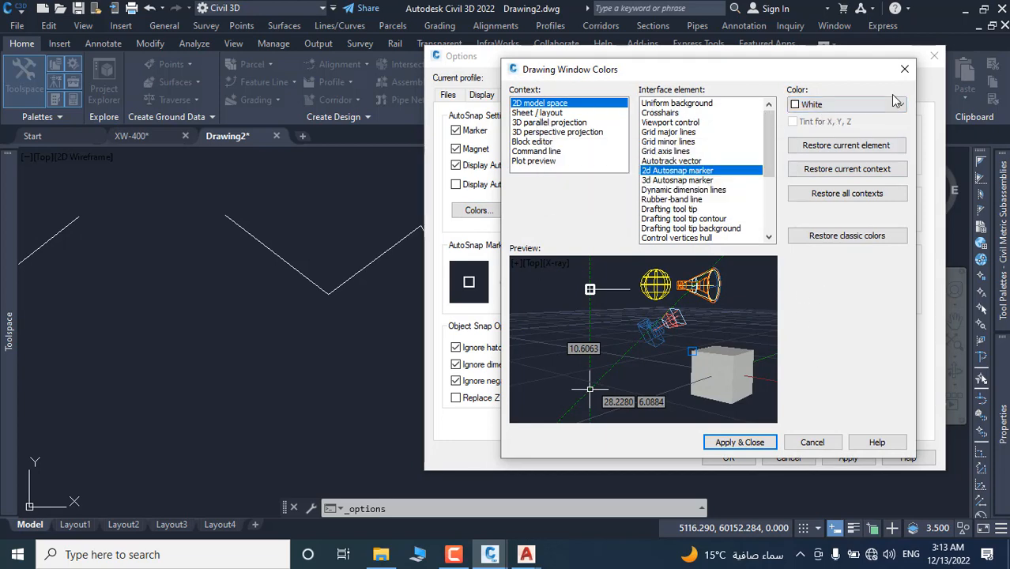
left_click(904, 69)
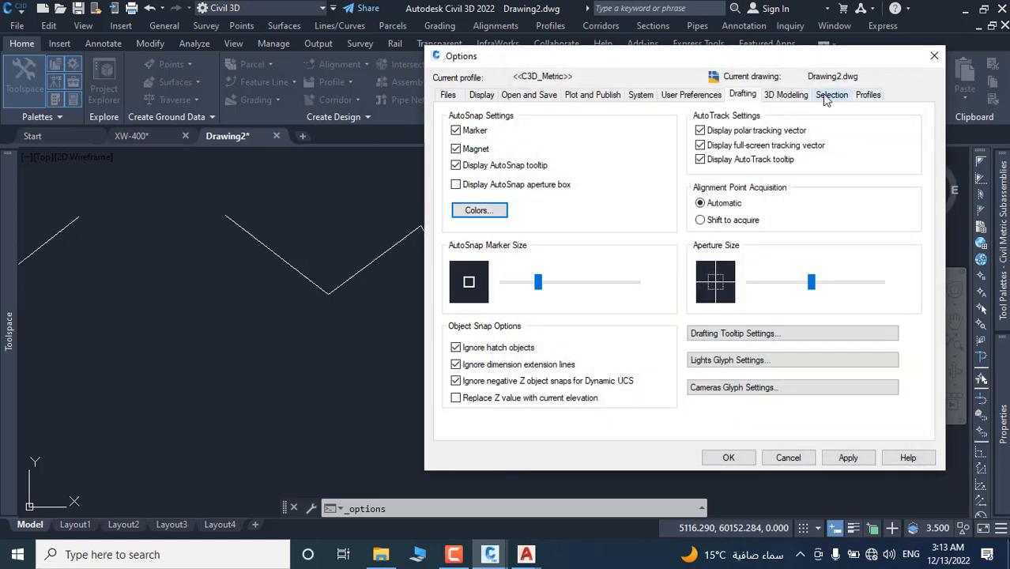
left_click(832, 94)
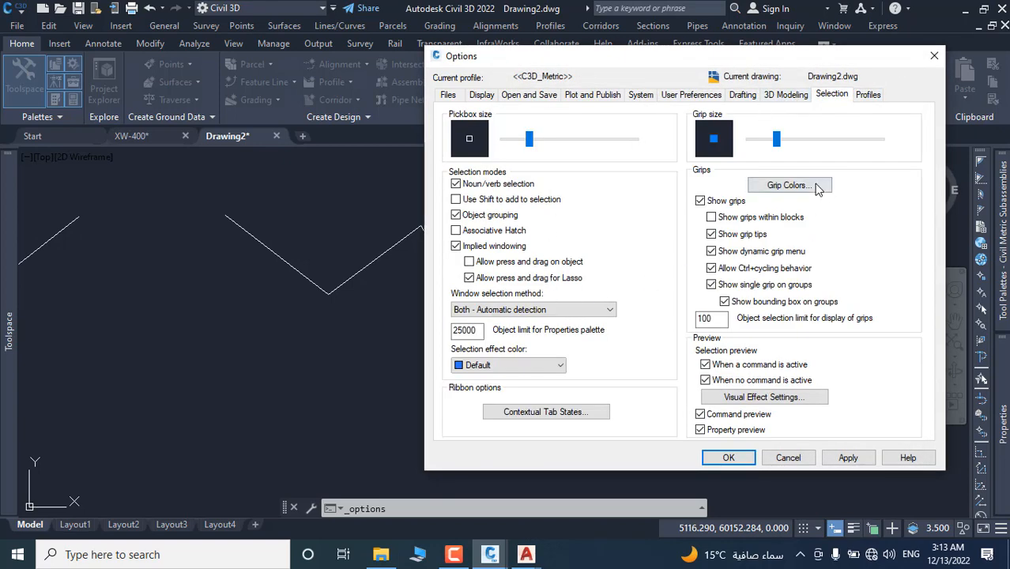
left_click(790, 187)
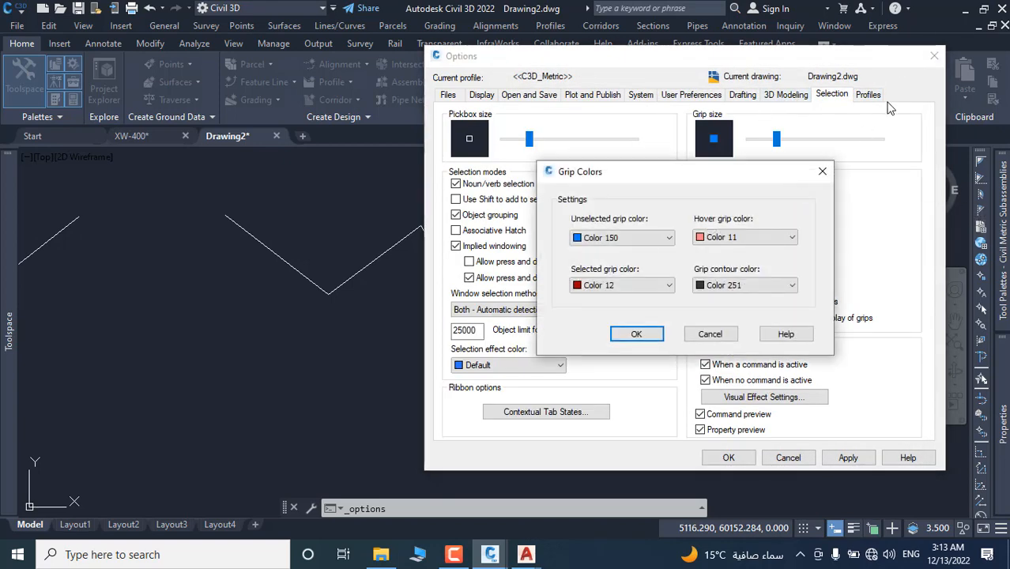
left_click(825, 171)
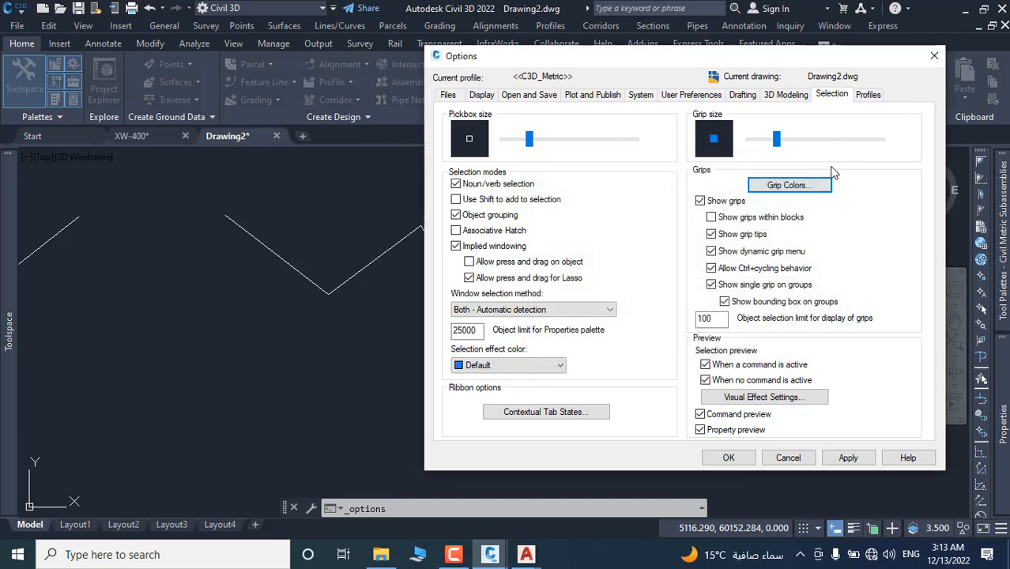
- Browse the contexts of the Autosnap colors, set the 2D Autosnap marker for 2D model space to Black and save the options
left_click(785, 96)
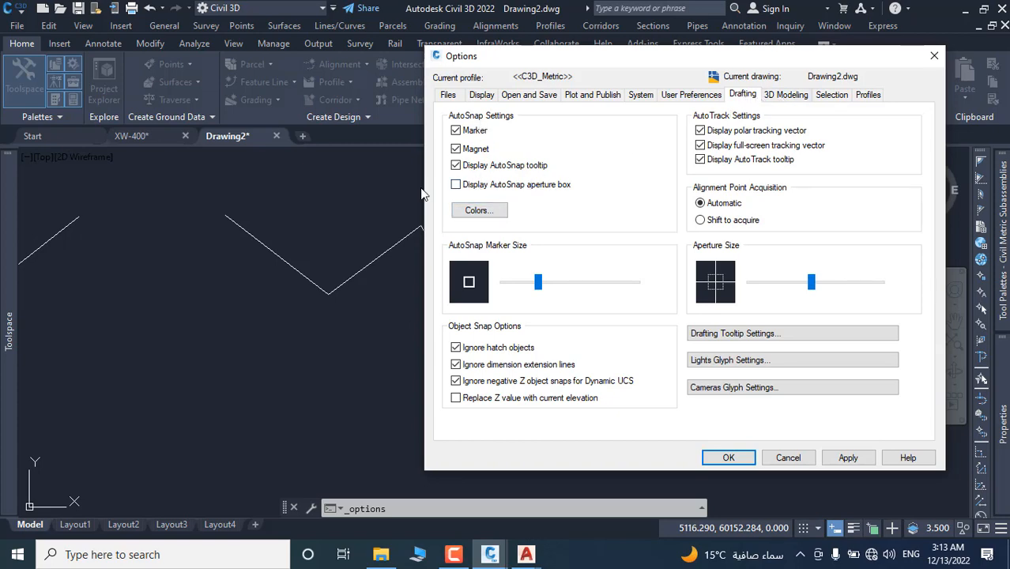
left_click(488, 212)
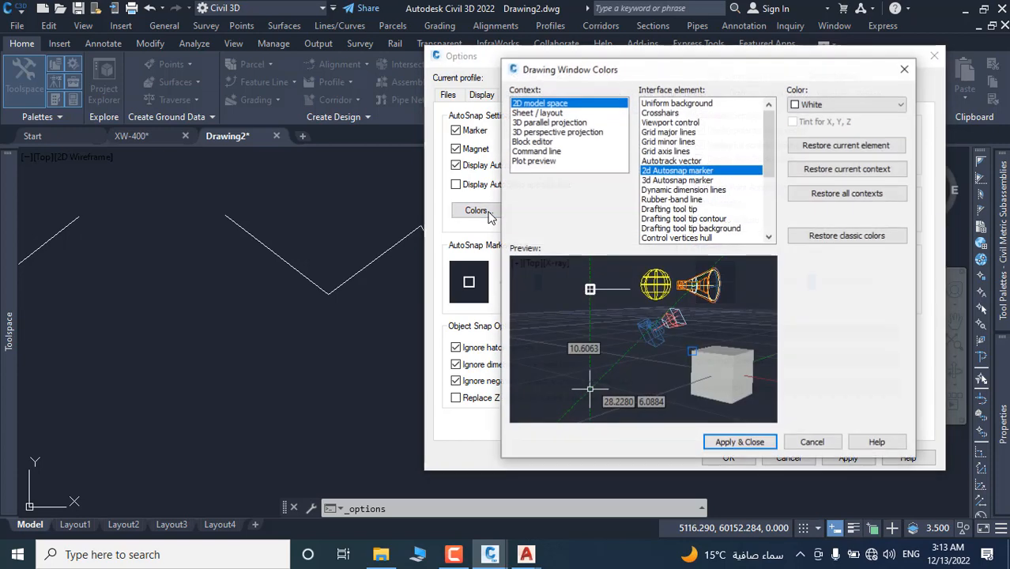
left_click(557, 142)
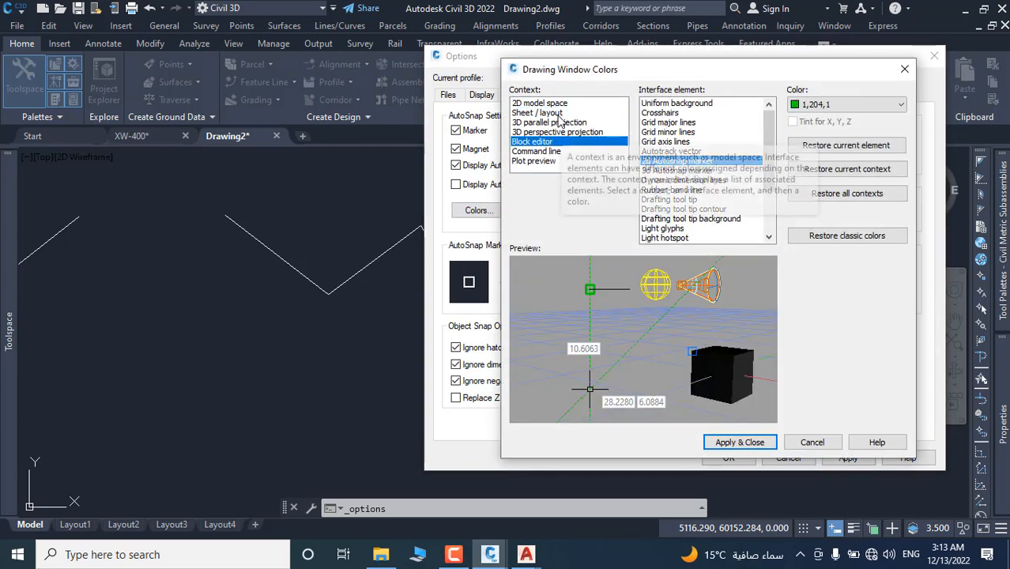
left_click(558, 114)
left_click(557, 124)
left_click(554, 140)
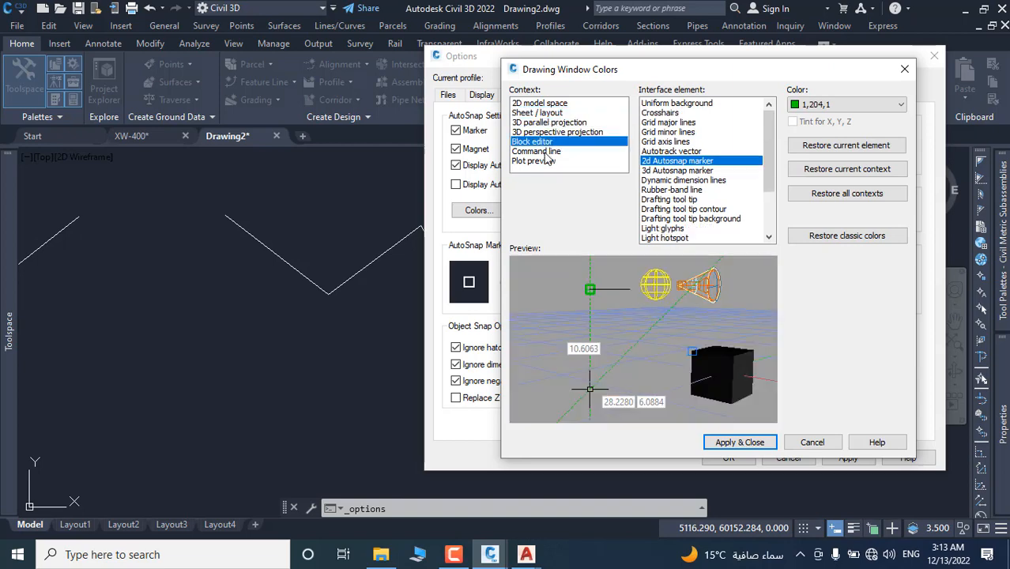
left_click(547, 105)
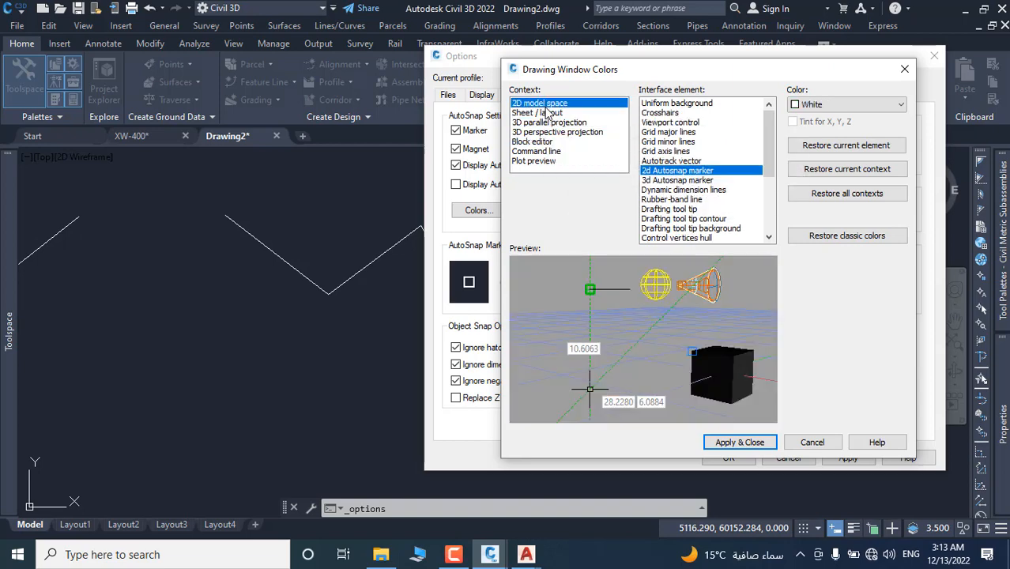
left_click(870, 105)
left_click(809, 204)
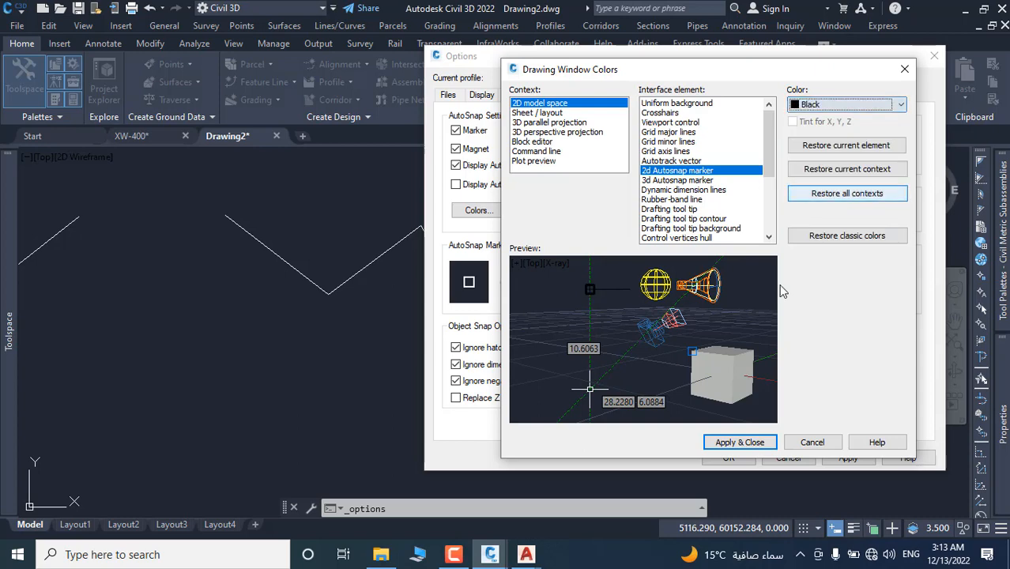
left_click(756, 444)
left_click(728, 458)
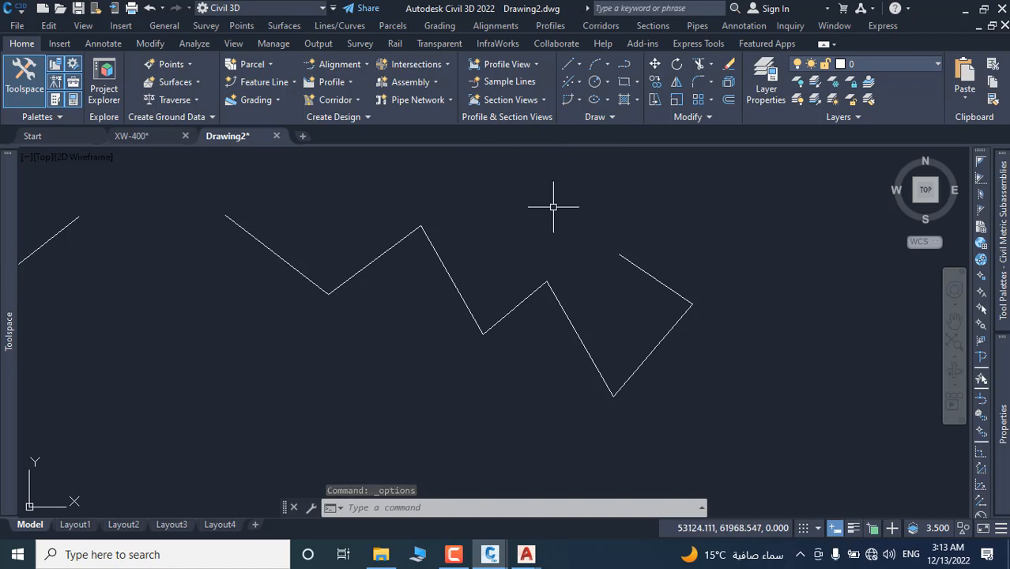
- In the Open and Save options, set the default save format to AutoCAD 2013/LT2013 Drawing (*.dwg) and accept the options
scroll(554, 208, "down", 4)
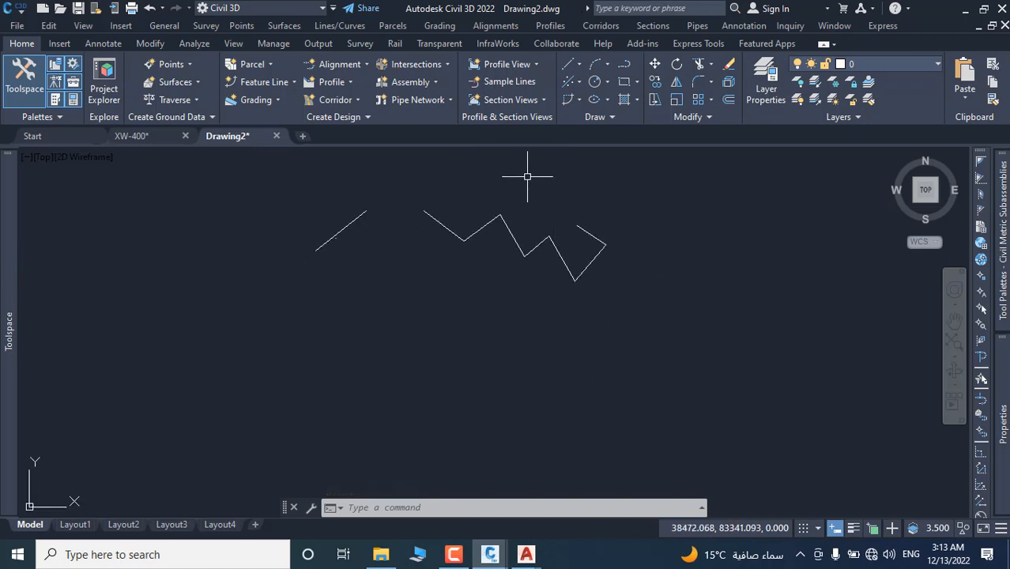
right_click(527, 176)
left_click(569, 409)
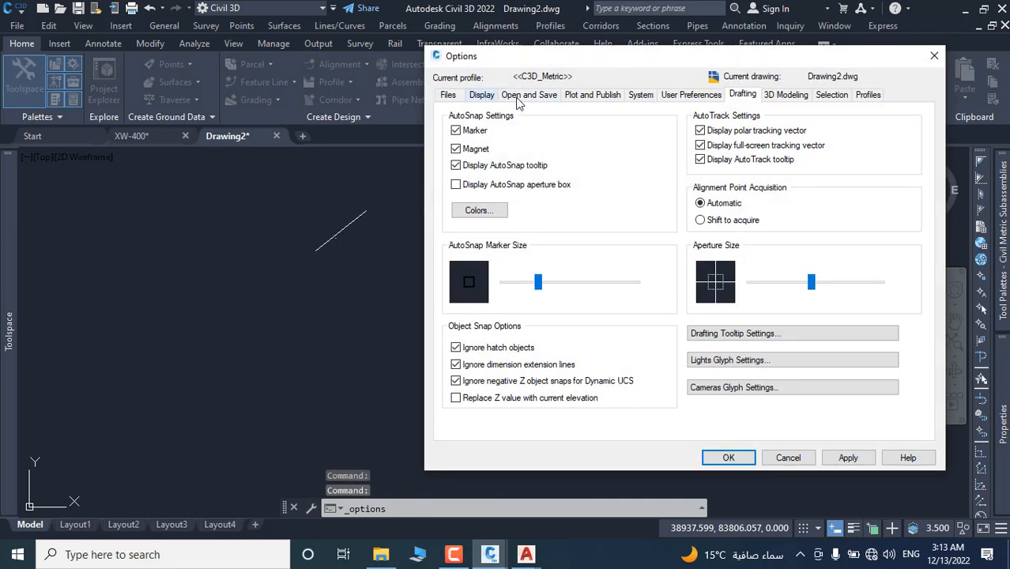
left_click(522, 96)
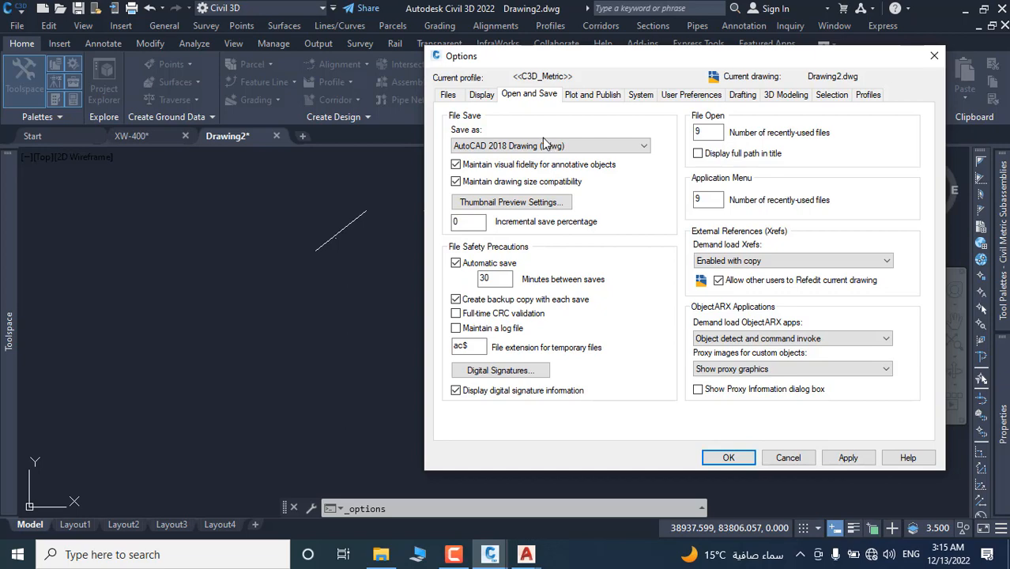
left_click(597, 148)
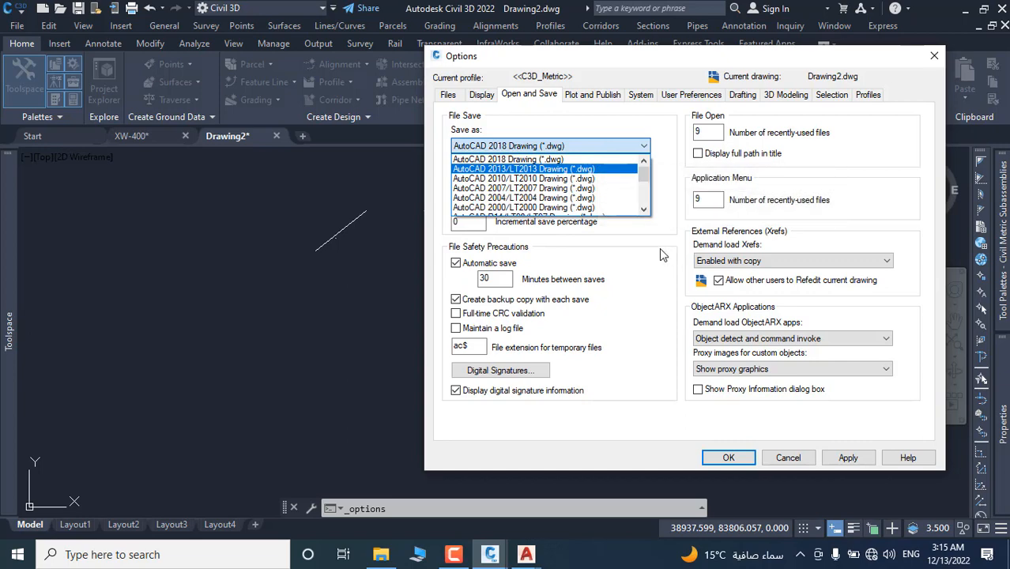
scroll(548, 170, "down", 1)
scroll(548, 170, "up", 1)
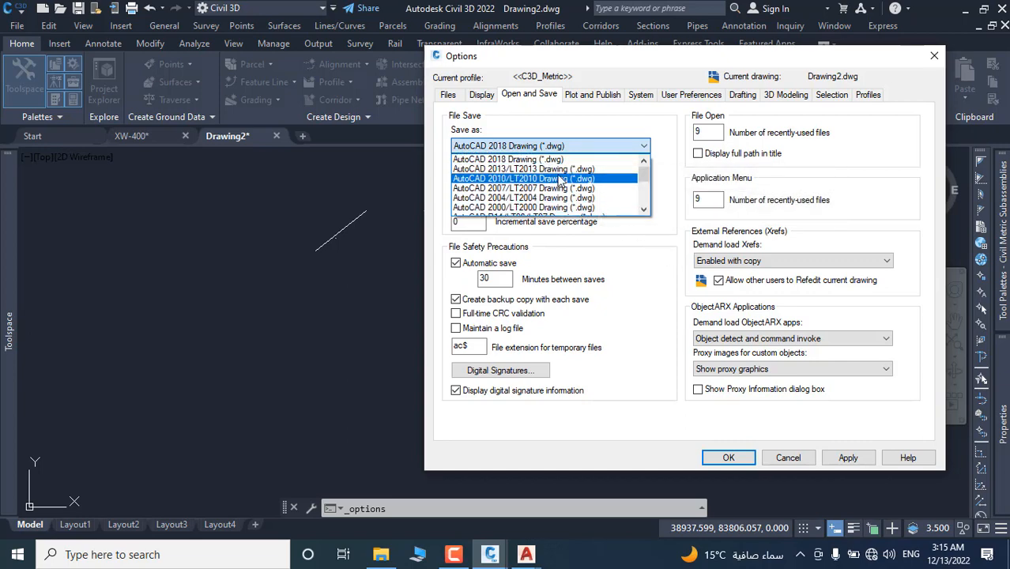
left_click(553, 168)
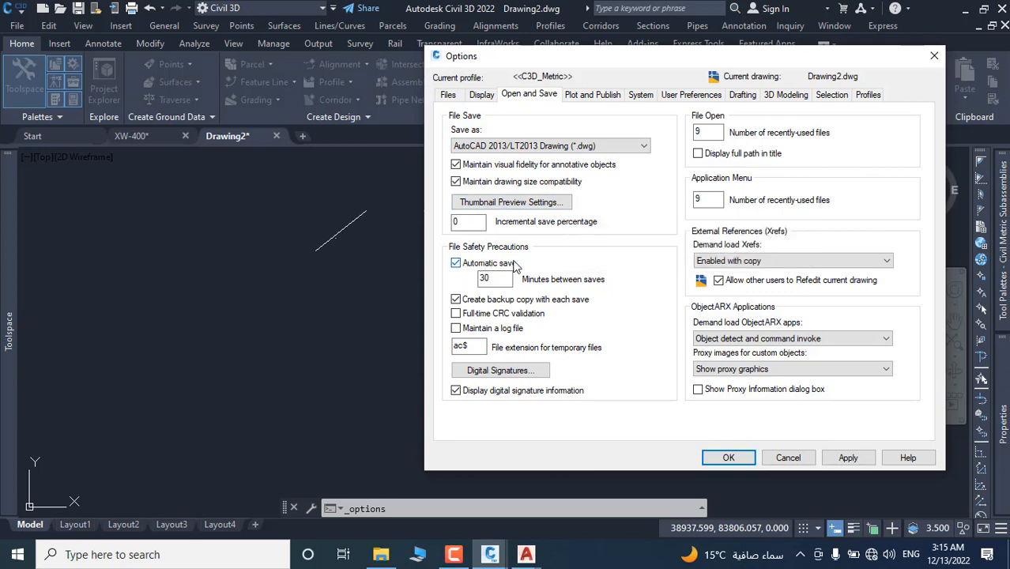
double_click(502, 280)
left_click(743, 461)
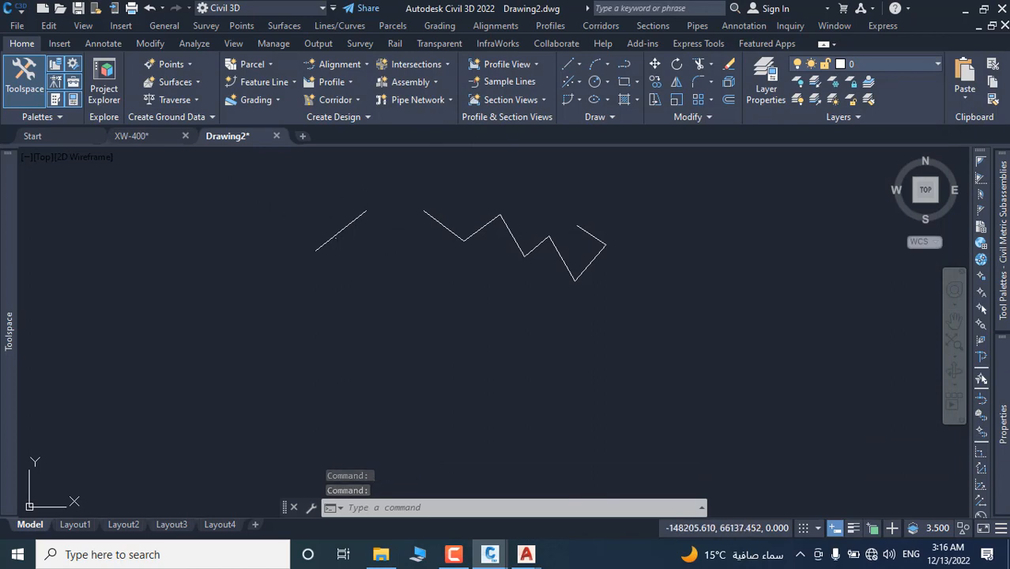
- Save the drawing to the Desktop as Drawing2.dwg in AutoCAD 2013/LT2013 format and dismiss the version conflict notice
key("ctrl+s")
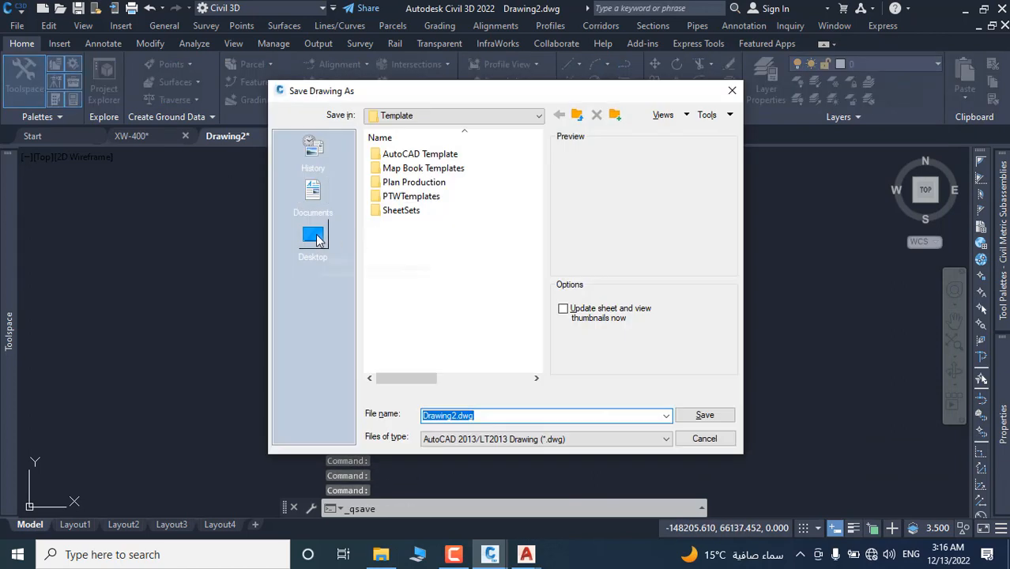
left_click(314, 236)
left_click(704, 417)
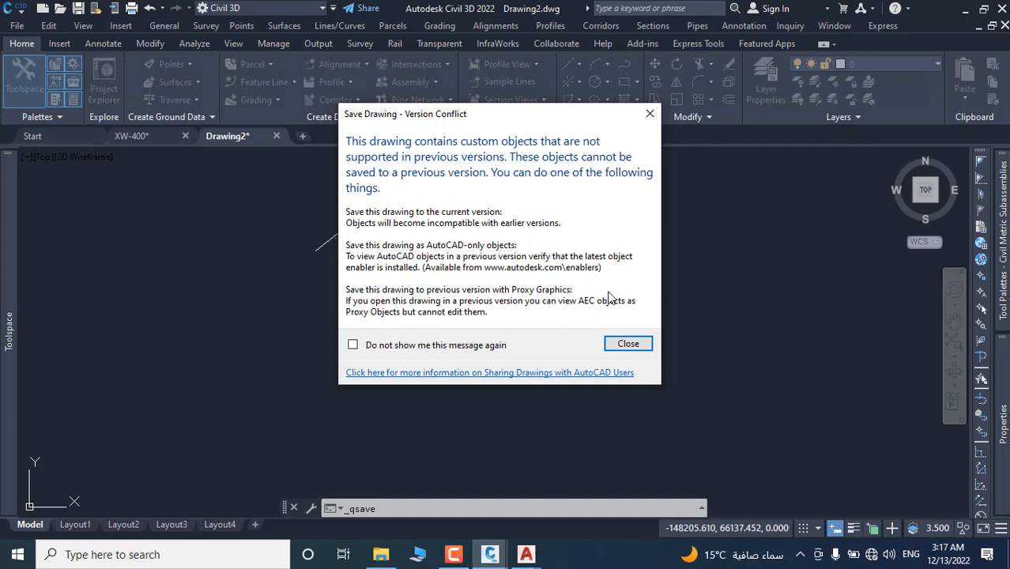
left_click(627, 344)
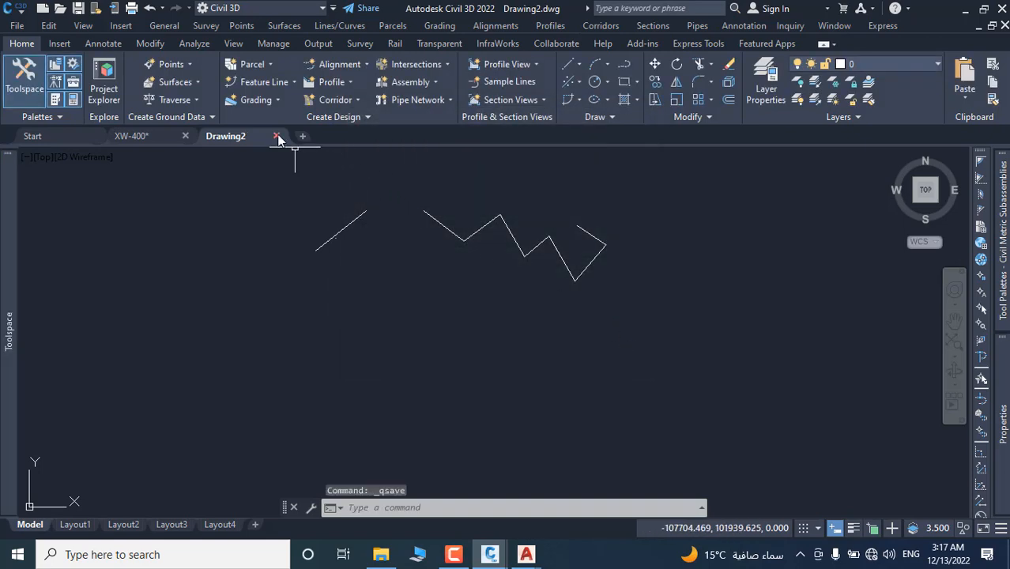
- Check the saved Drawing2 file on the desktop, return to the drawing and save it again
left_click(967, 9)
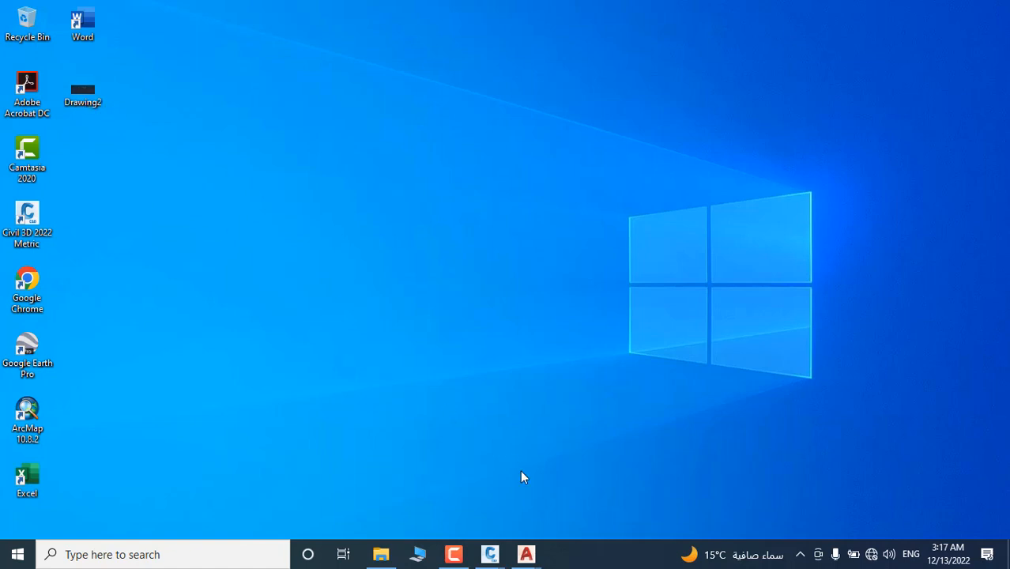
mouse_move(490, 554)
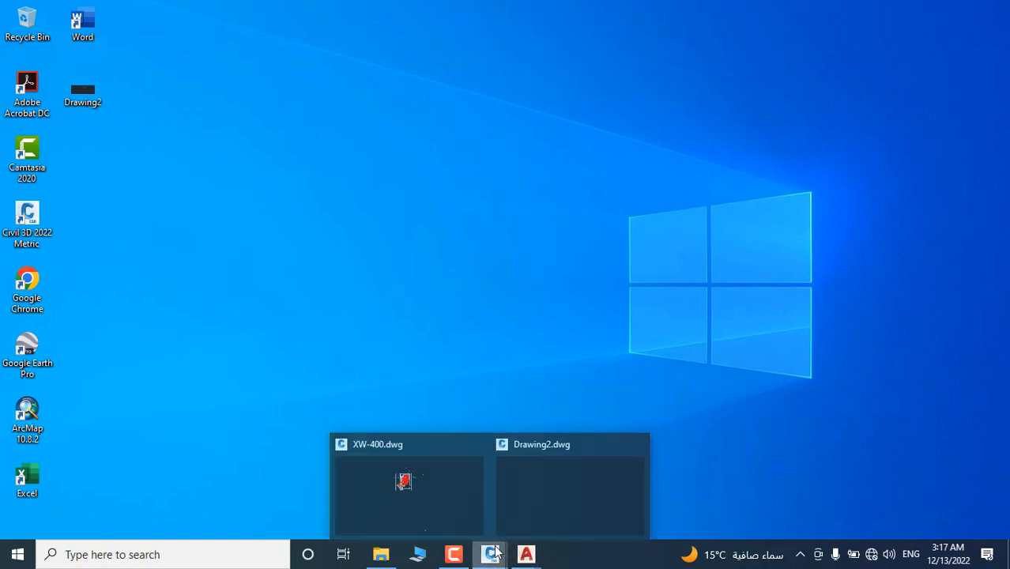
left_click(527, 500)
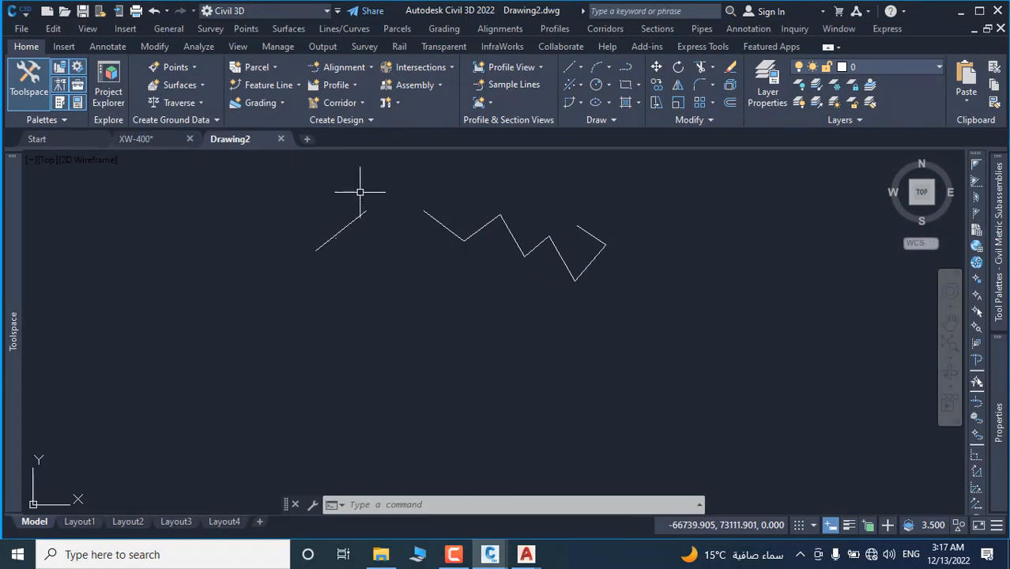
key("ctrl+s")
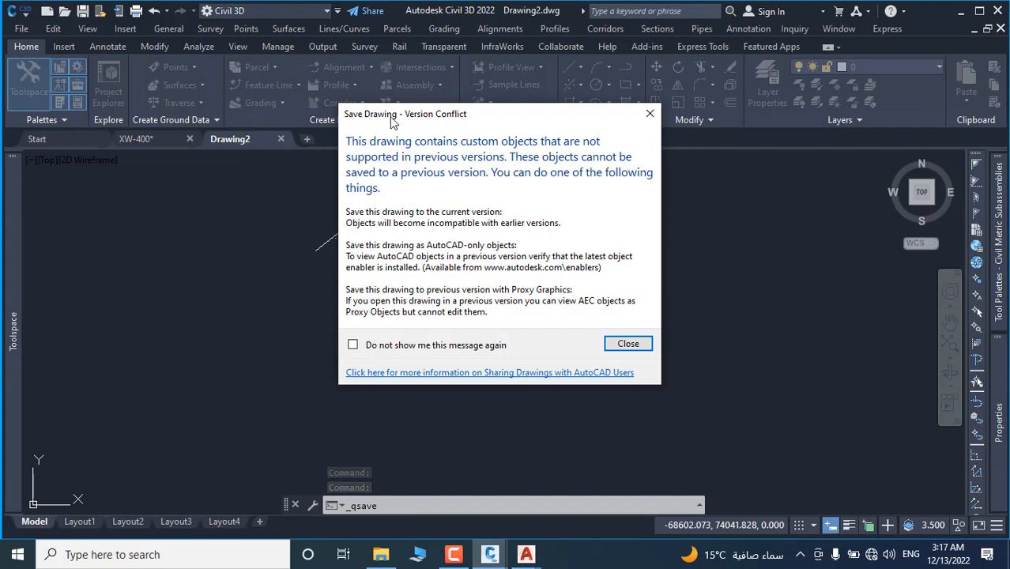
left_click(650, 113)
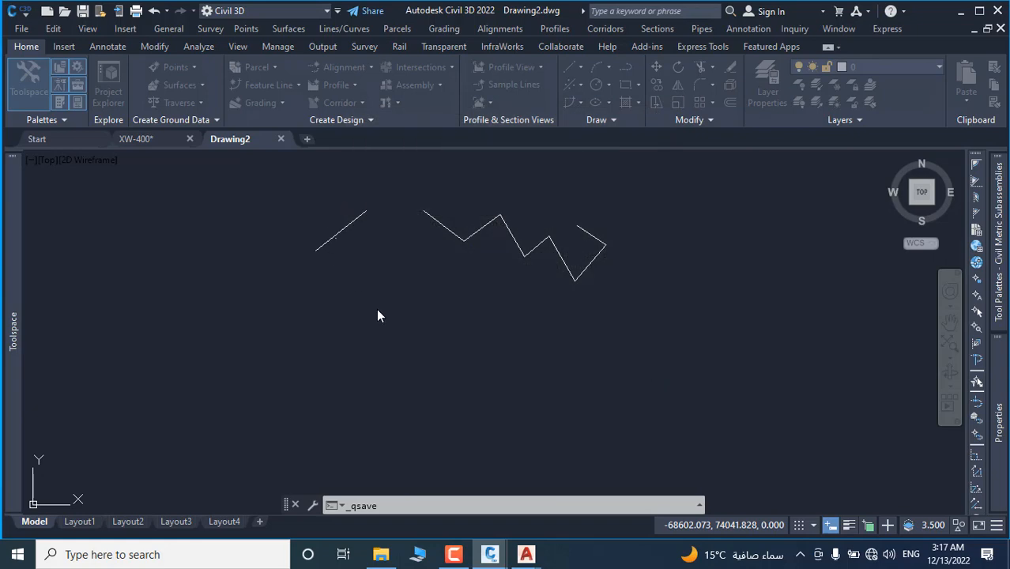
- Set the default save format to AutoCAD 2018 Drawing (*.dwg) in the options and save the drawing again
right_click(292, 202)
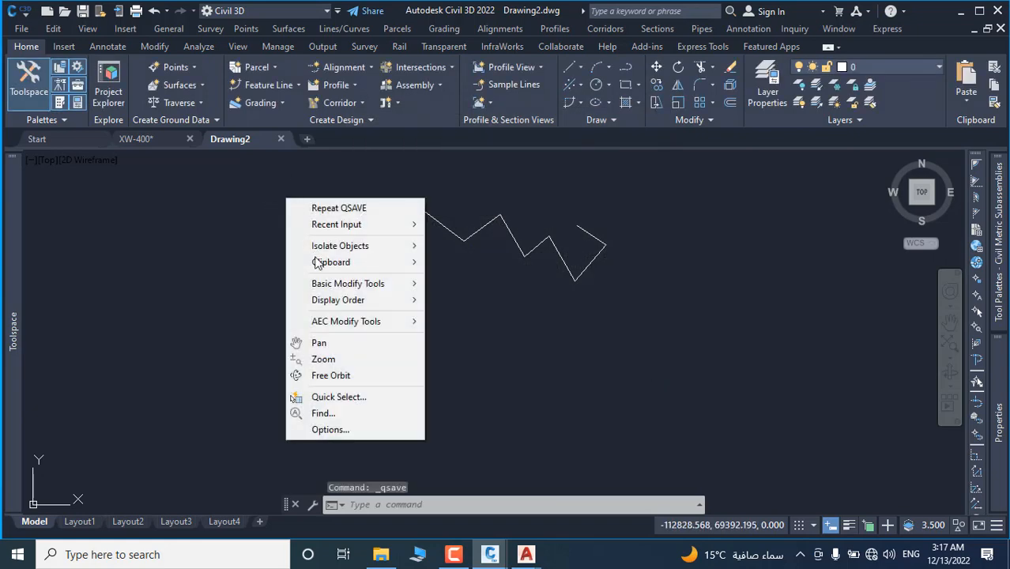
left_click(329, 429)
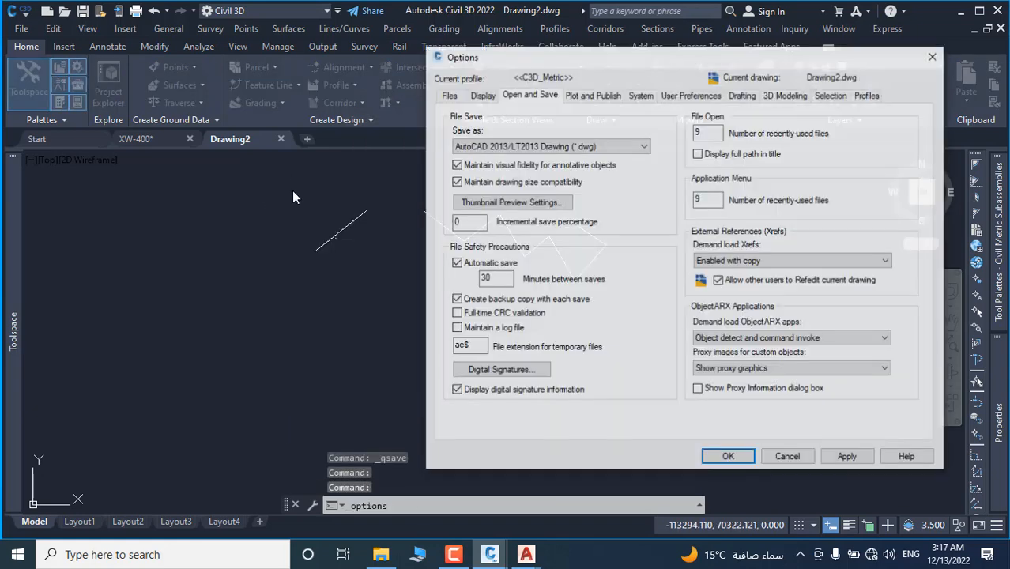
left_click(581, 147)
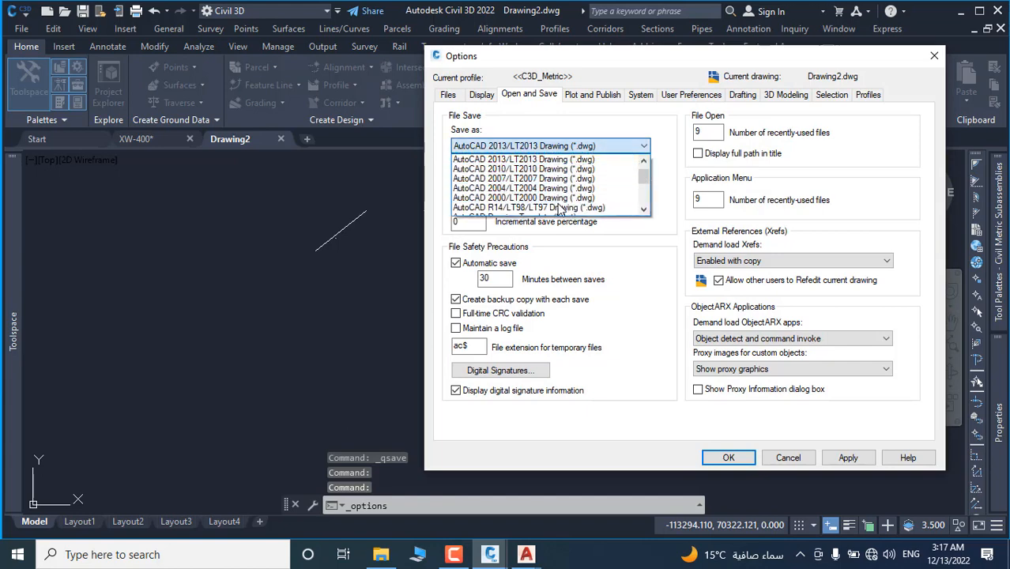
scroll(560, 207, "up", 1)
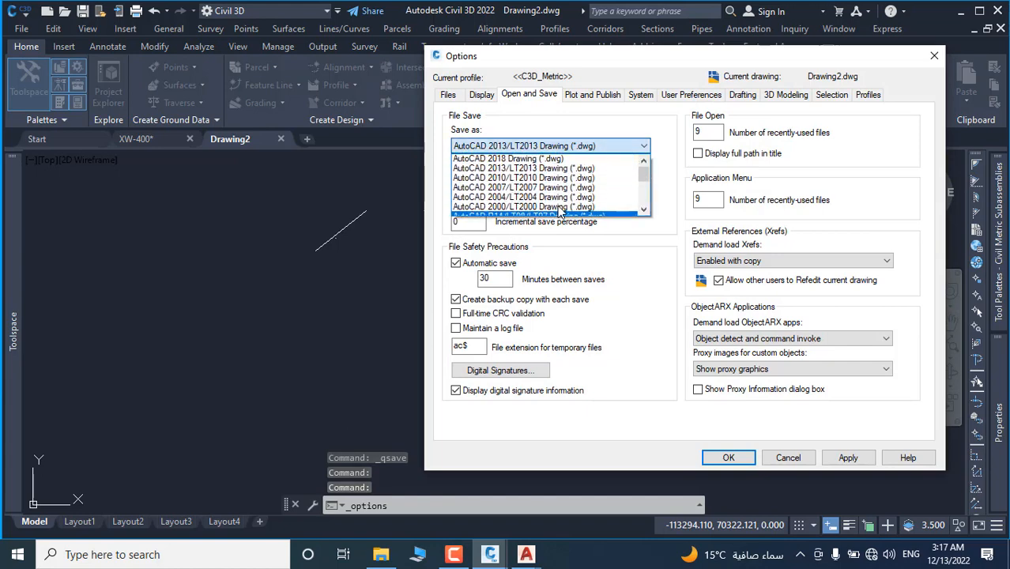
left_click(538, 161)
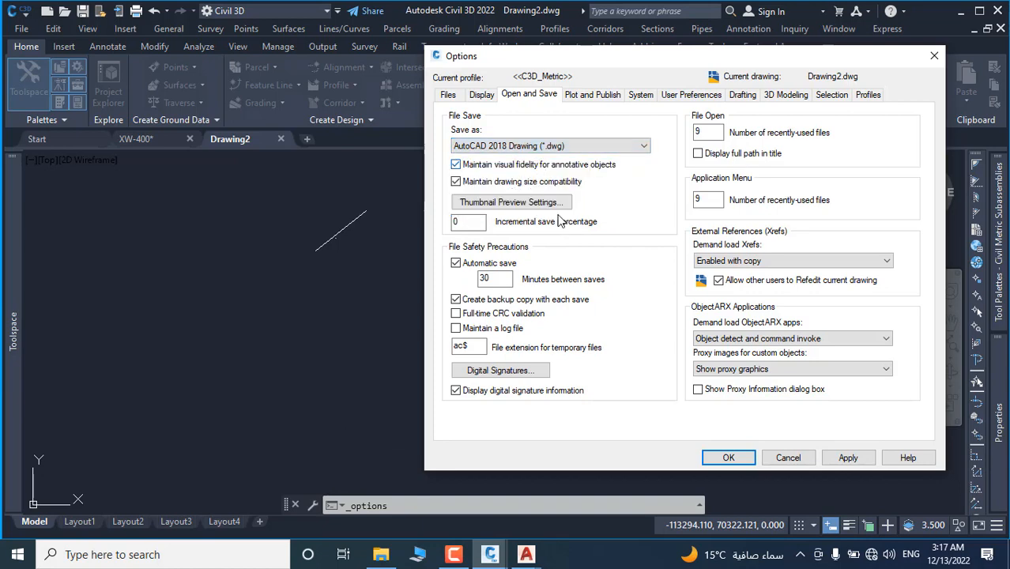
left_click(728, 459)
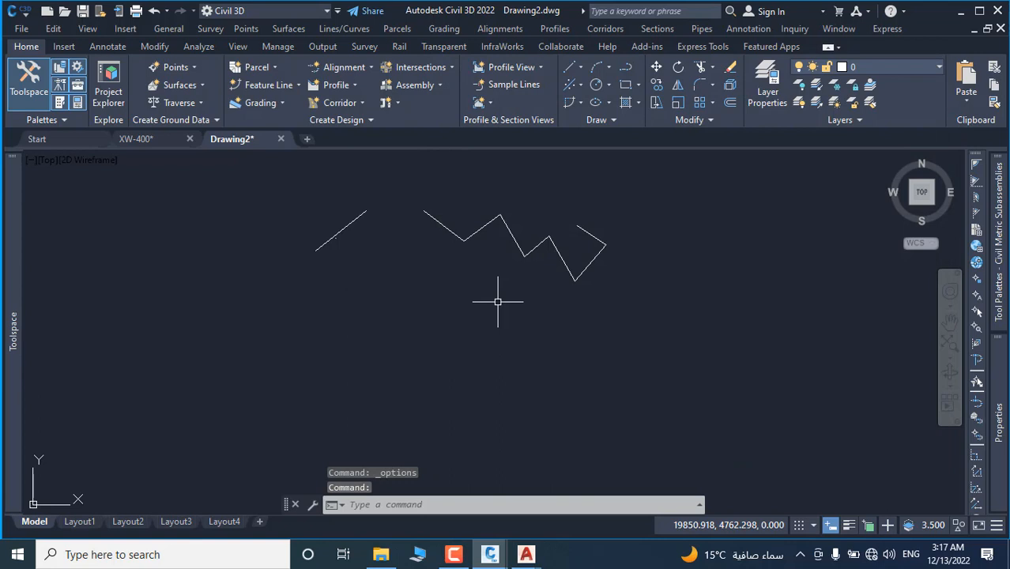
key("ctrl+s")
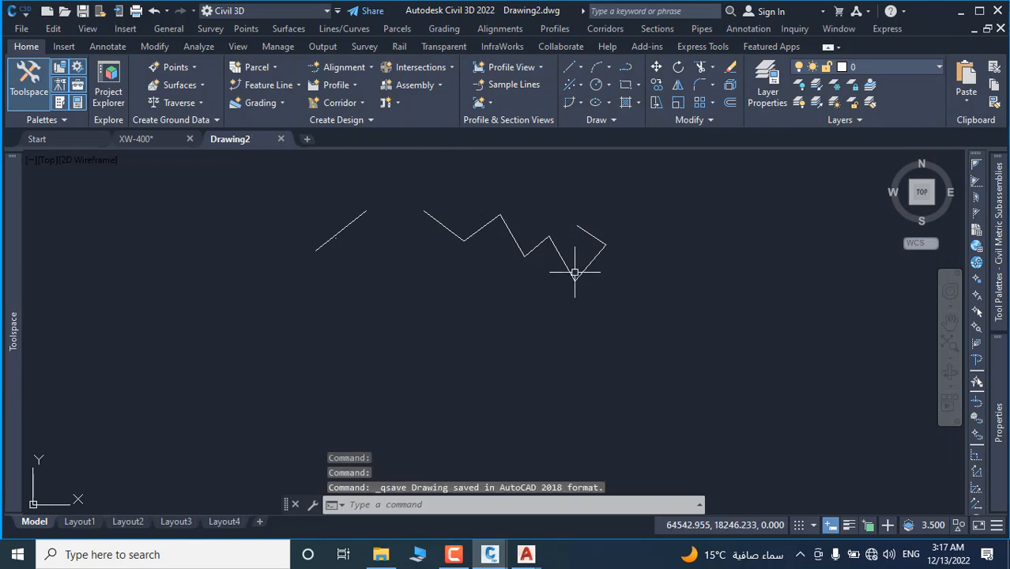
- Check the desktop for the backup file and close Civil 3D without saving the changes to XW-400.dwg
left_click(959, 11)
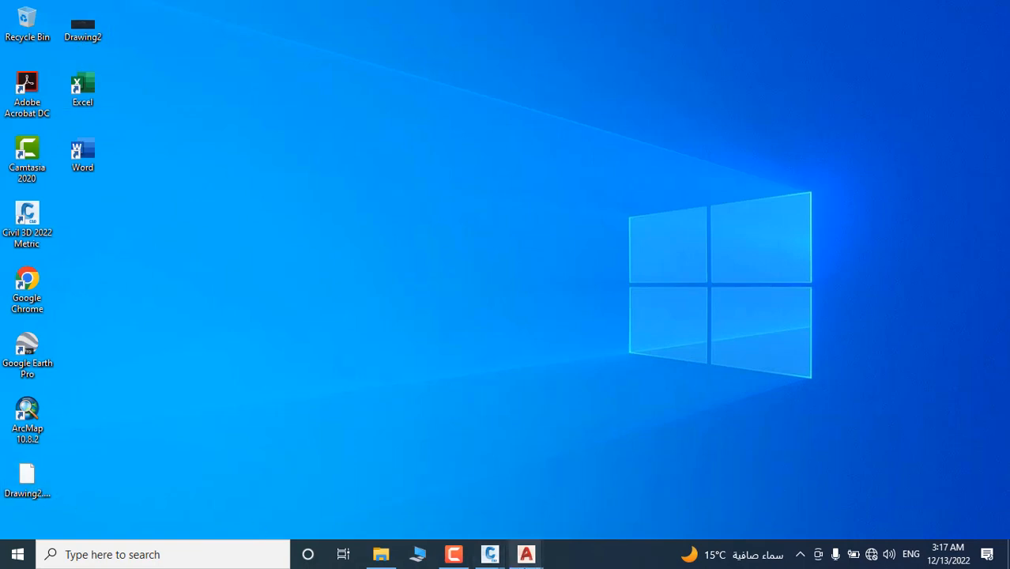
mouse_move(530, 556)
mouse_move(491, 555)
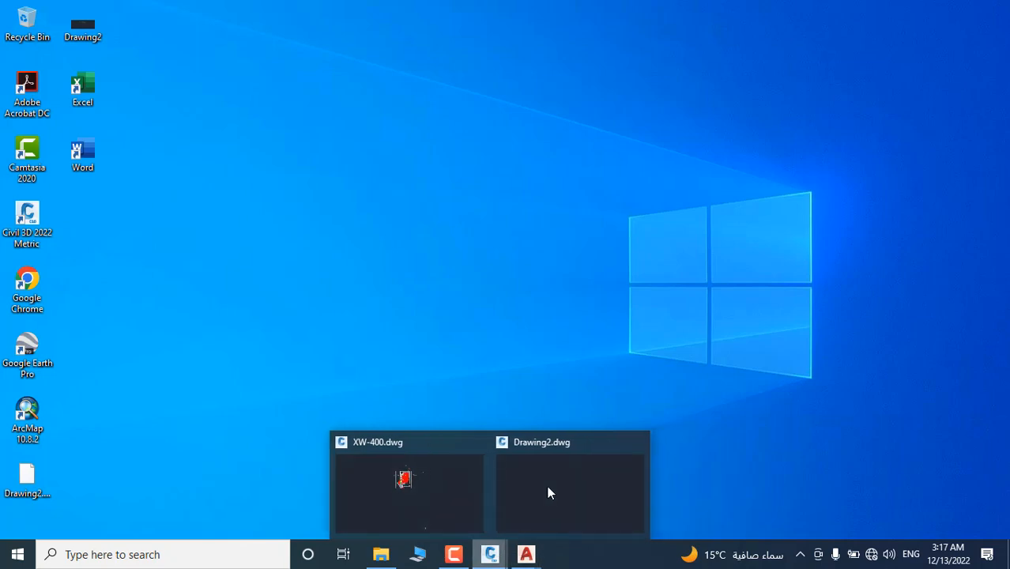
left_click(548, 490)
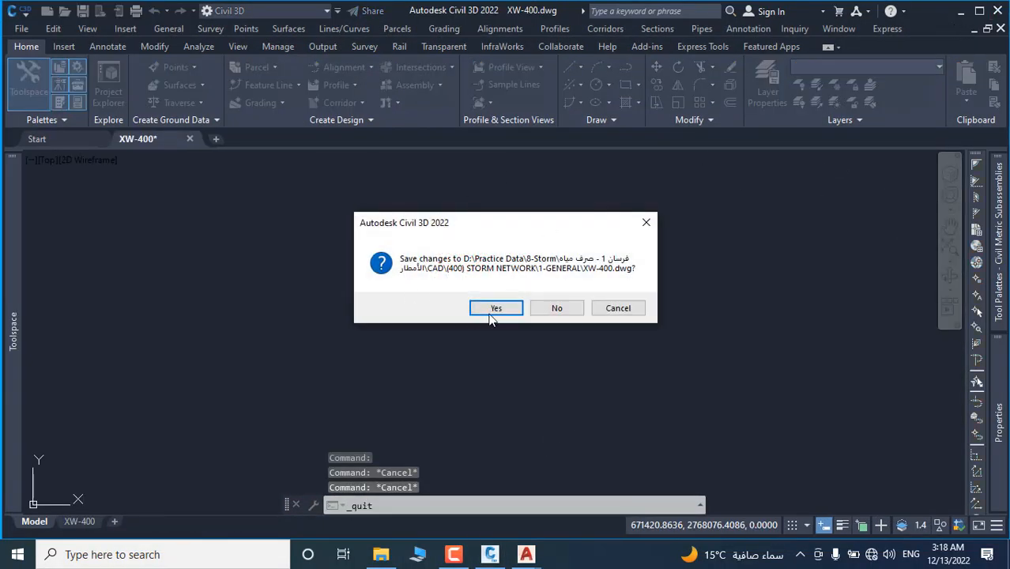
left_click(553, 309)
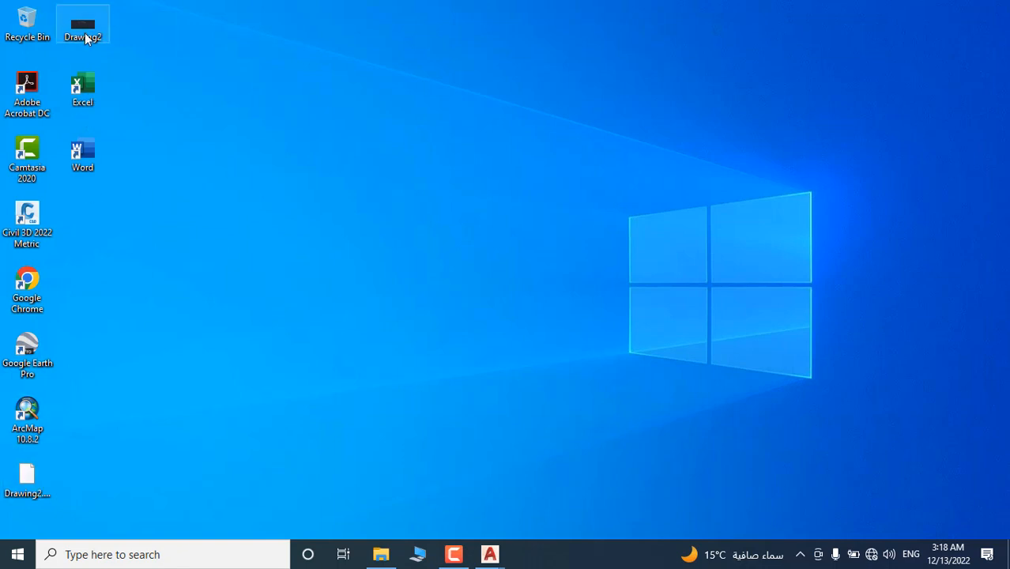
- Move the Drawing2 drawing from the desktop to the Recycle Bin and empty the bin to delete it permanently
left_click_drag(86, 37, 29, 26)
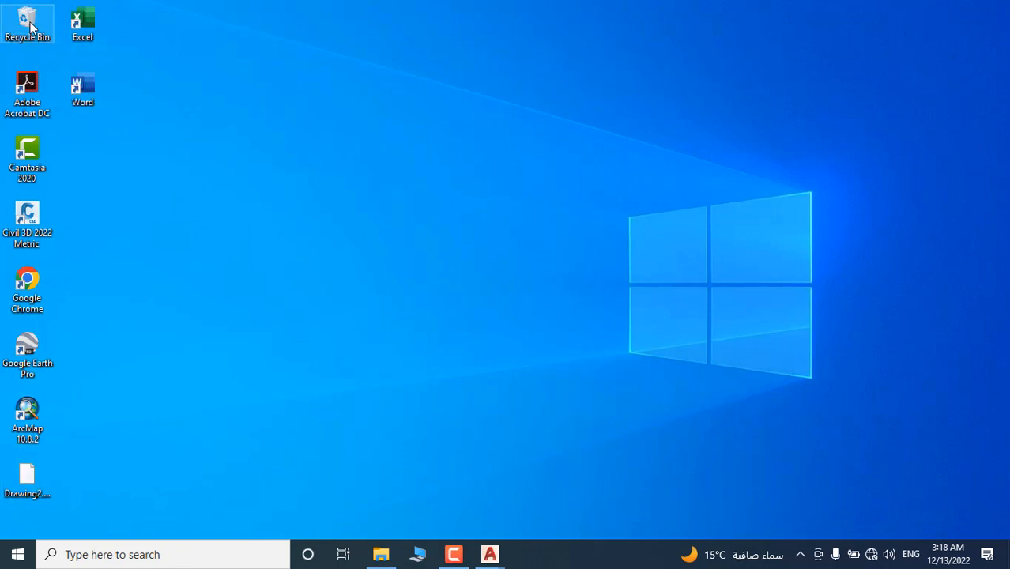
right_click(29, 27)
left_click(91, 49)
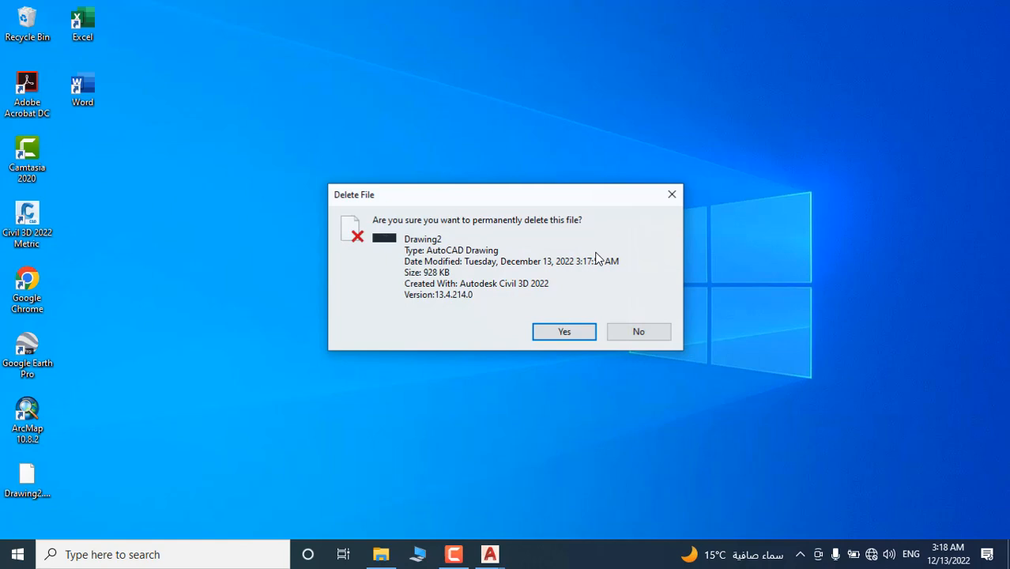
left_click(556, 334)
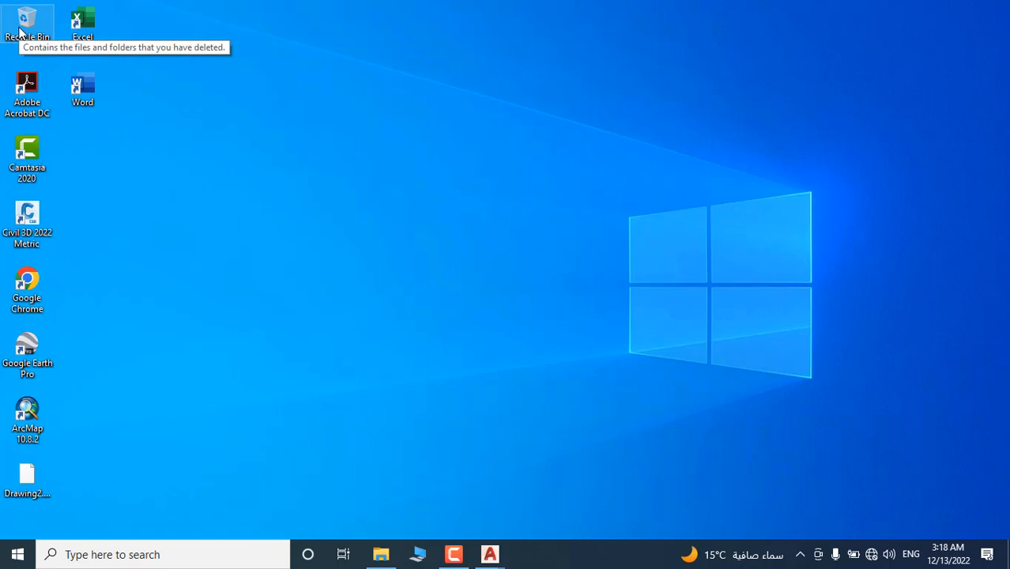
- Rename the desktop backup file Drawing2.bak to Drawing2.dwg and accept the file extension change
left_click(46, 495)
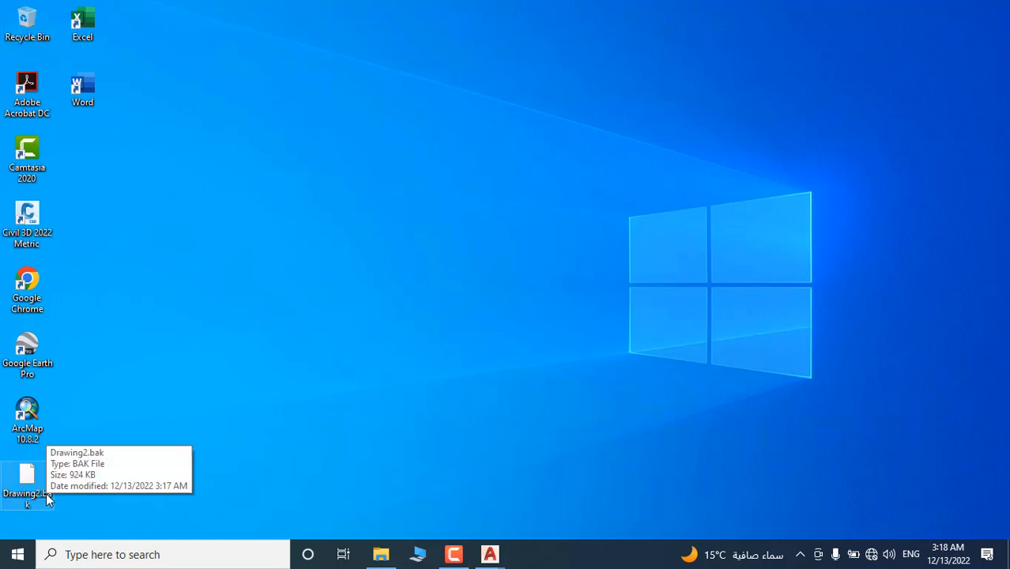
right_click(47, 496)
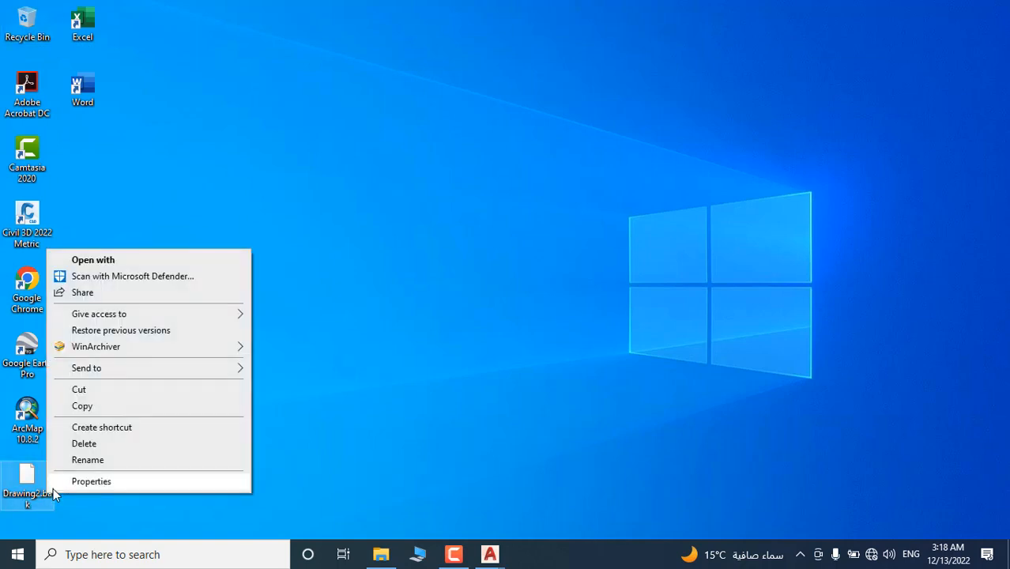
left_click(74, 464)
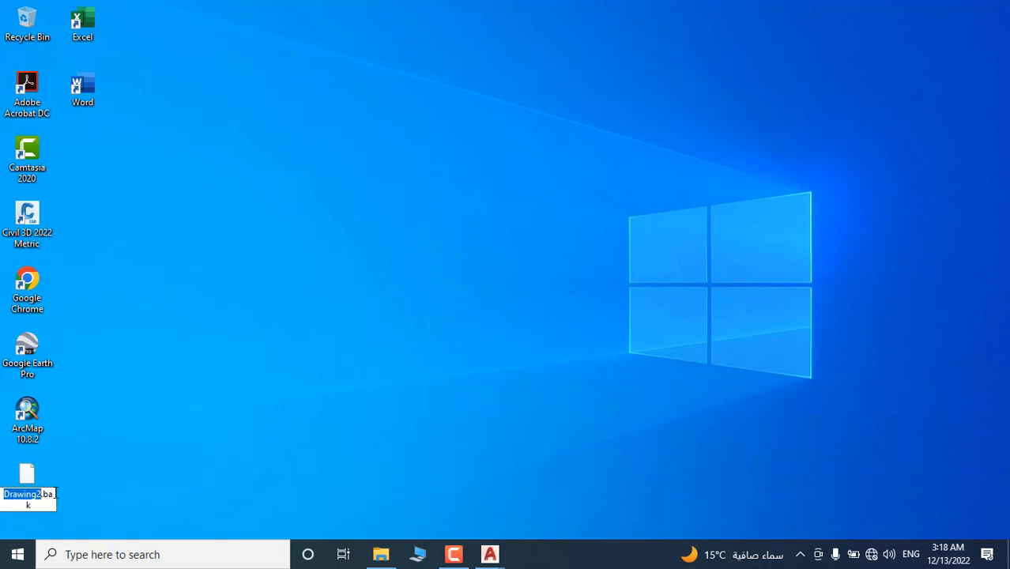
left_click(53, 496)
key("BackSpace")
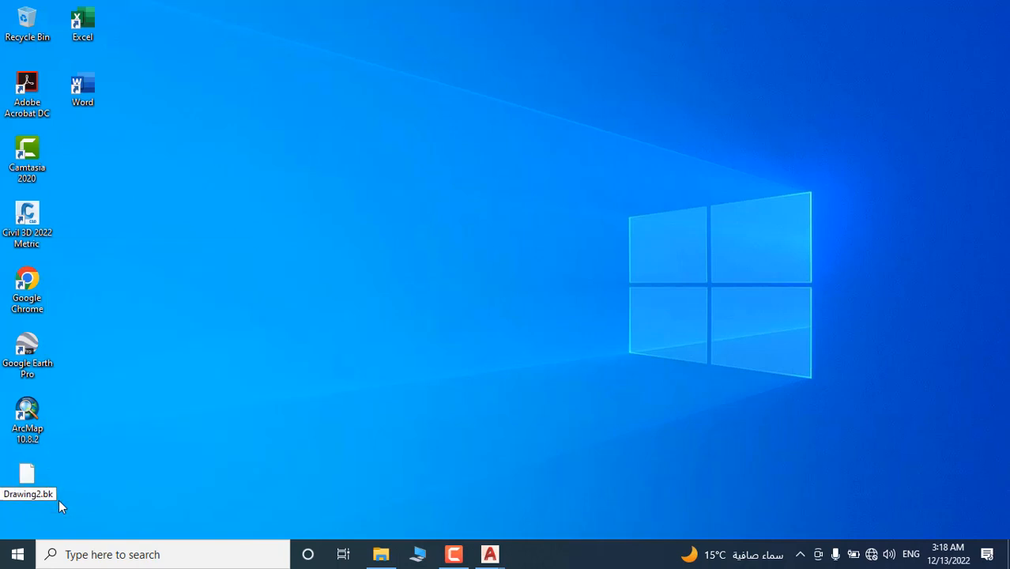
key("BackSpace")
key("BackSpace")
type("dwg")
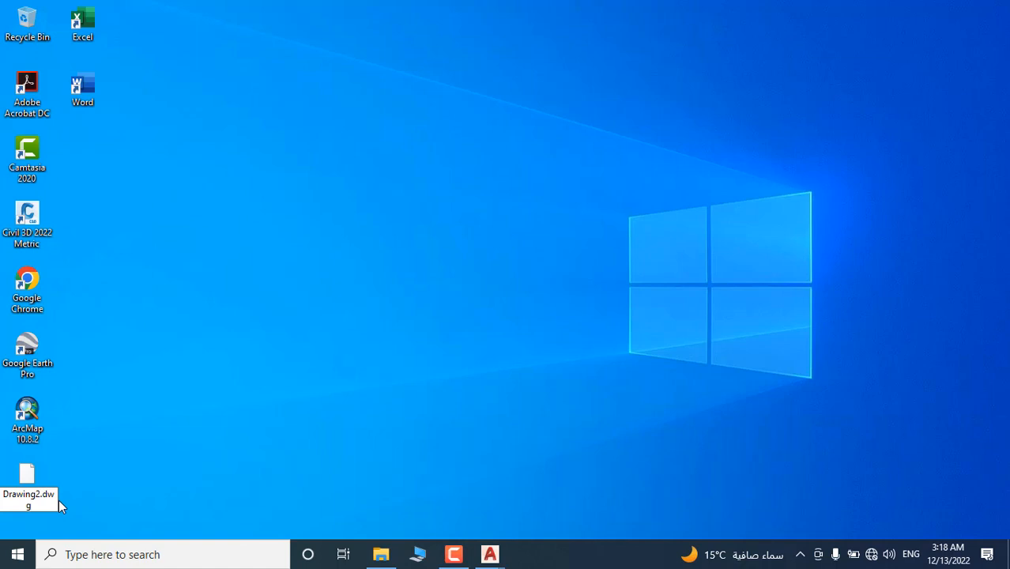
key("Return")
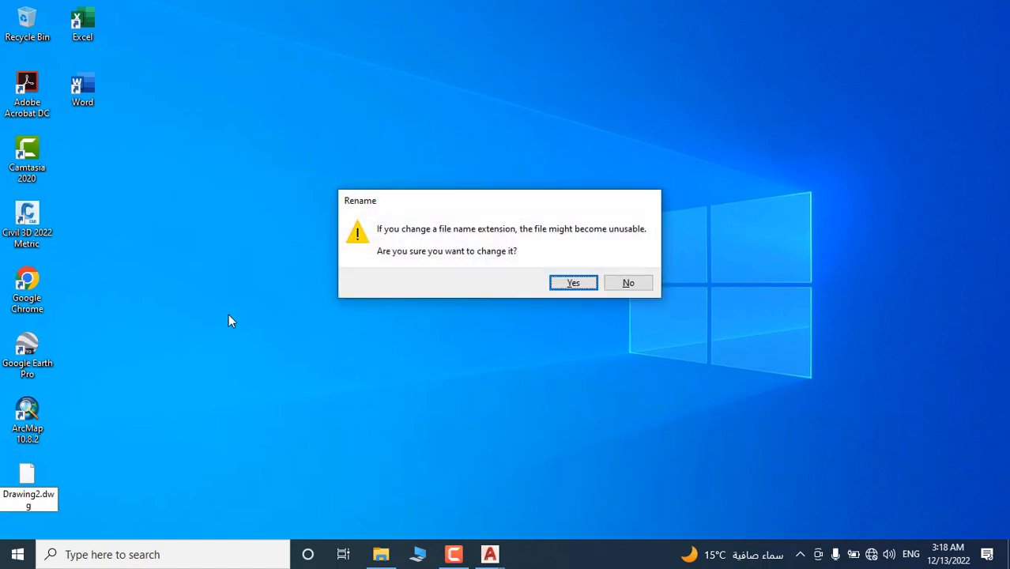
left_click(581, 285)
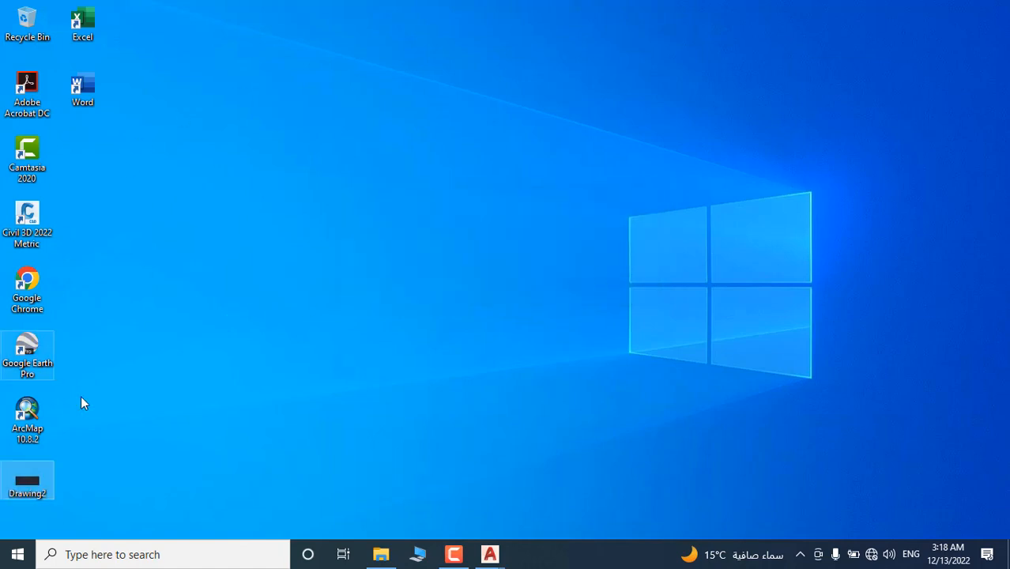
mouse_move(34, 492)
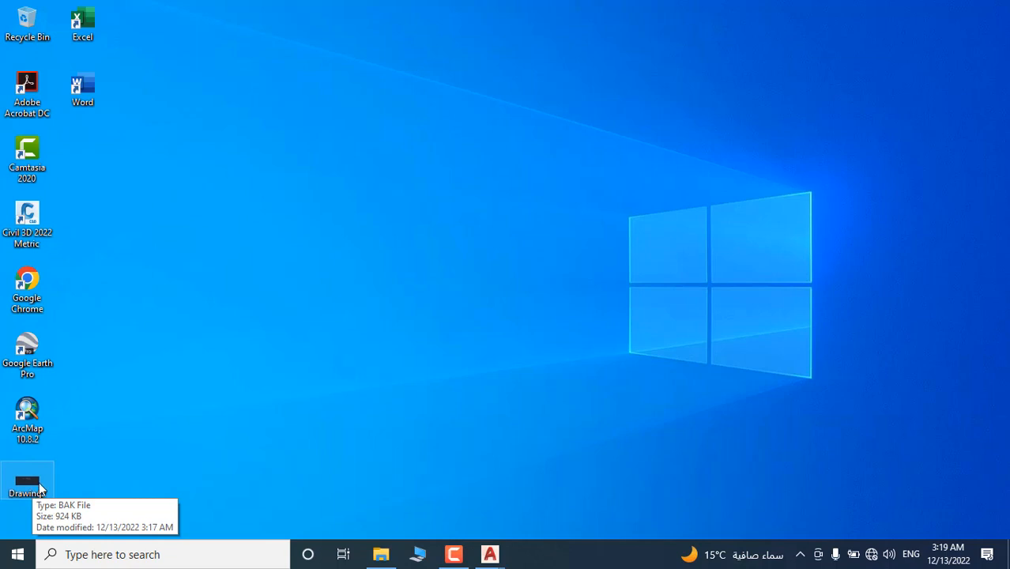
left_click(40, 488)
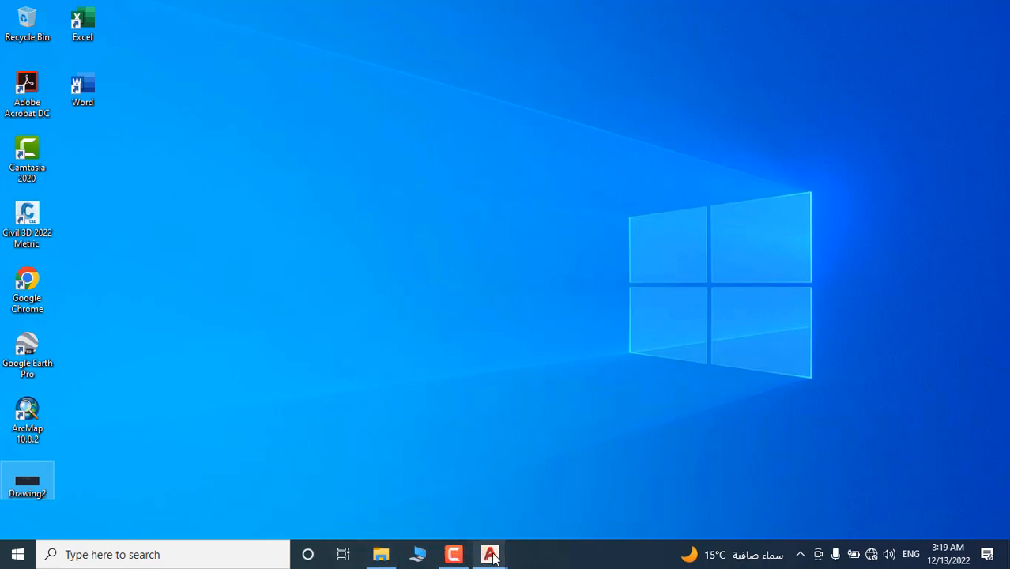
mouse_move(489, 555)
left_click(543, 493)
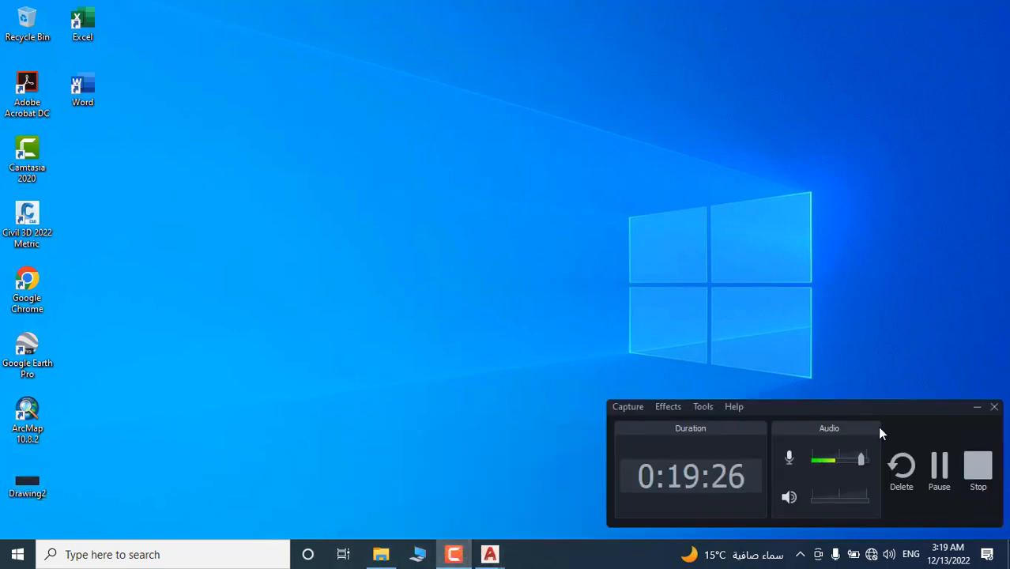